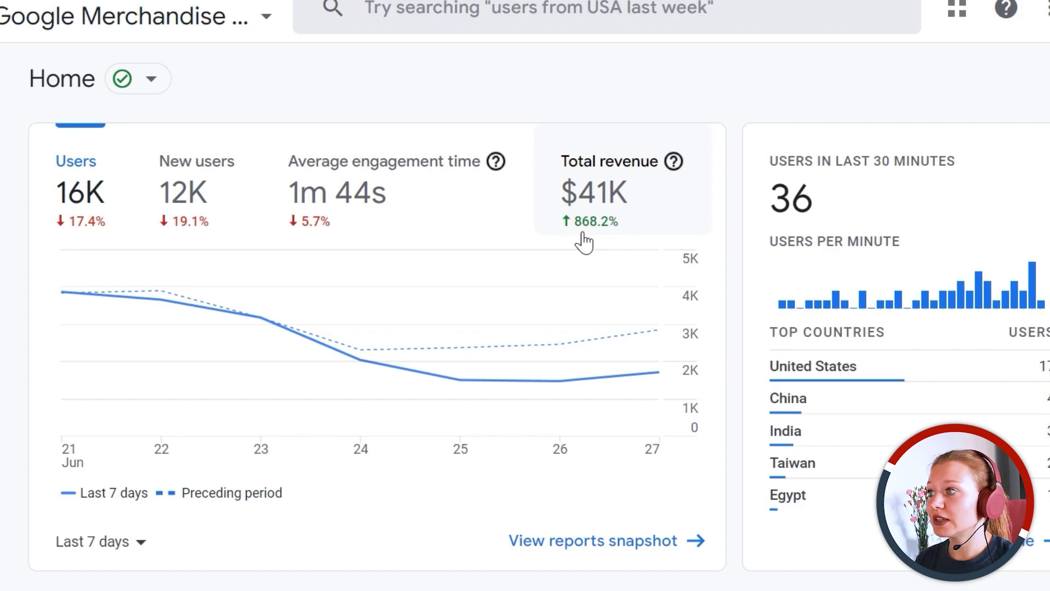
Step: View the Home overview chart by new users, average engagement time and total revenue, ending on average engagement time
click(183, 211)
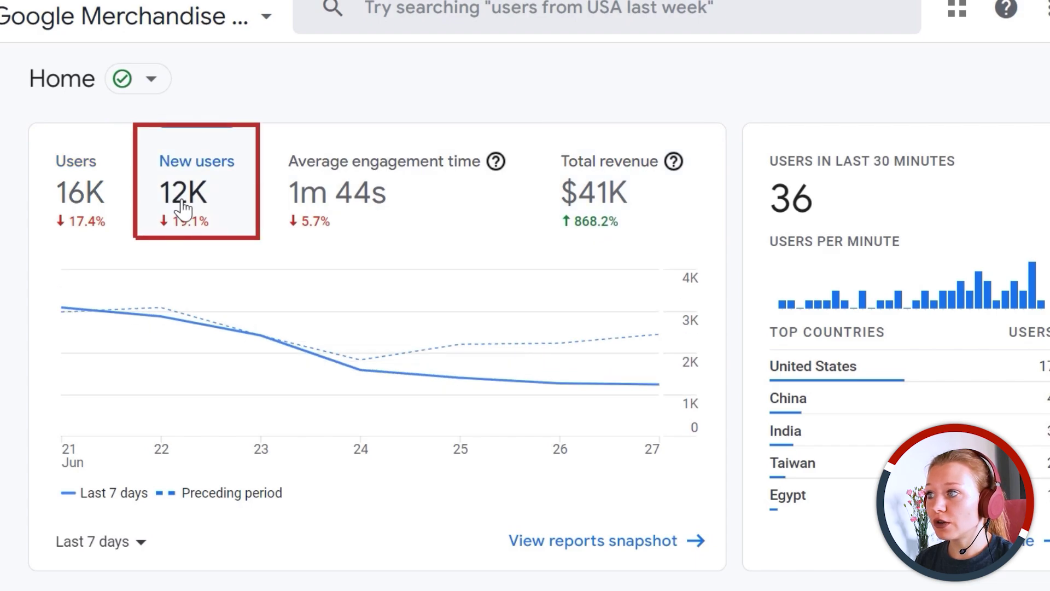
click(325, 208)
click(598, 209)
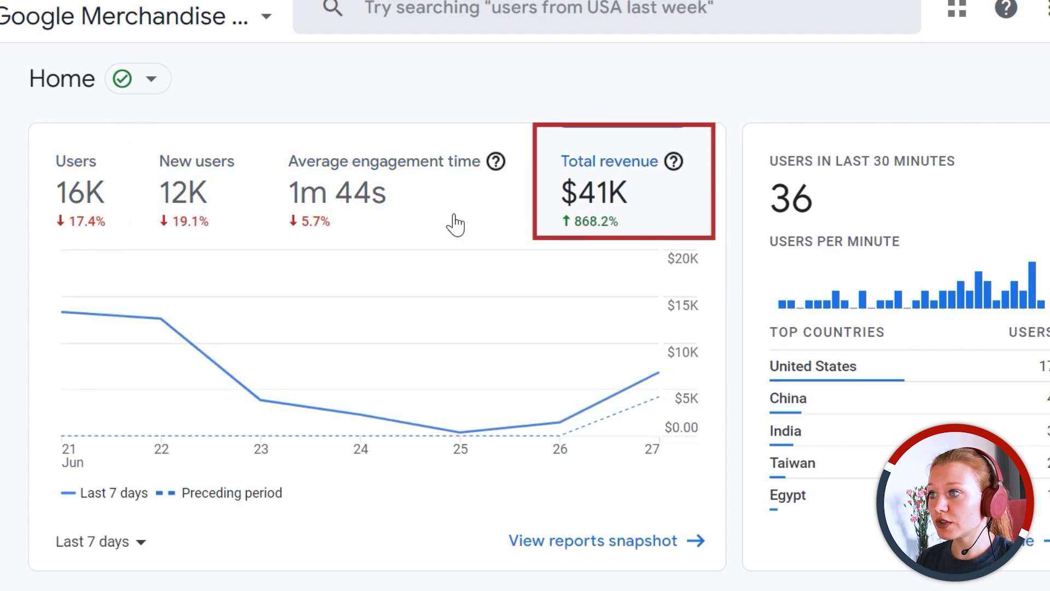
click(355, 234)
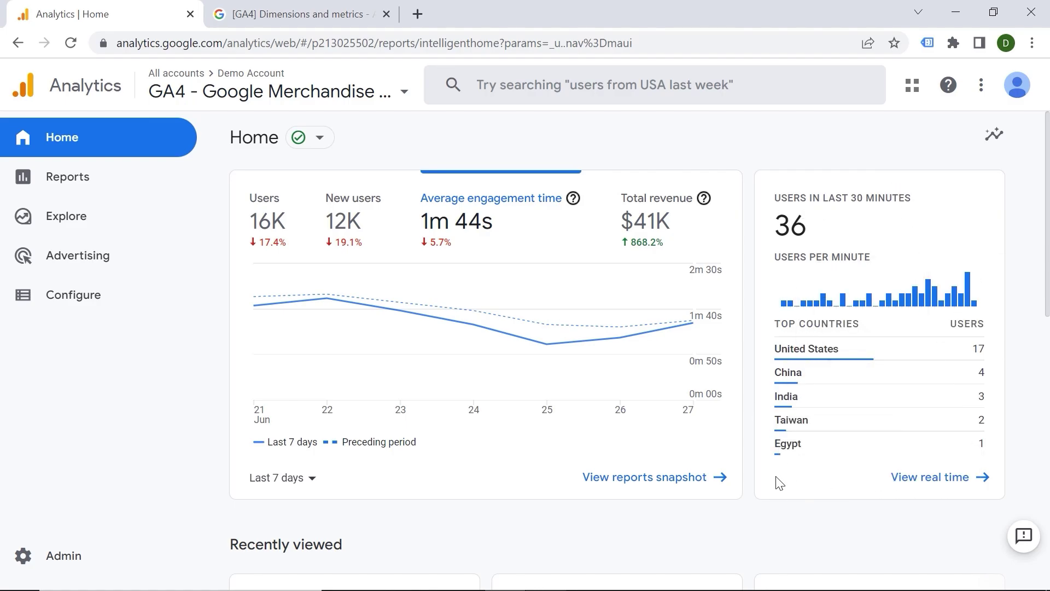
Step: Examine the recently viewed reports and the Insights cards on the Home page, including the Referral users spike
scroll(383, 235, down, 3)
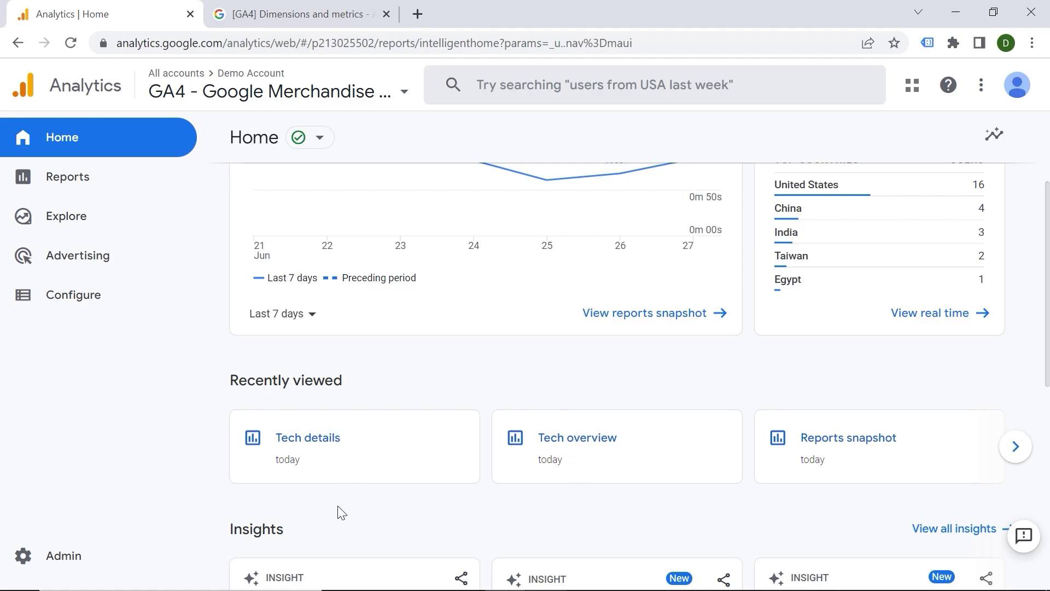
scroll(408, 295, down, 5)
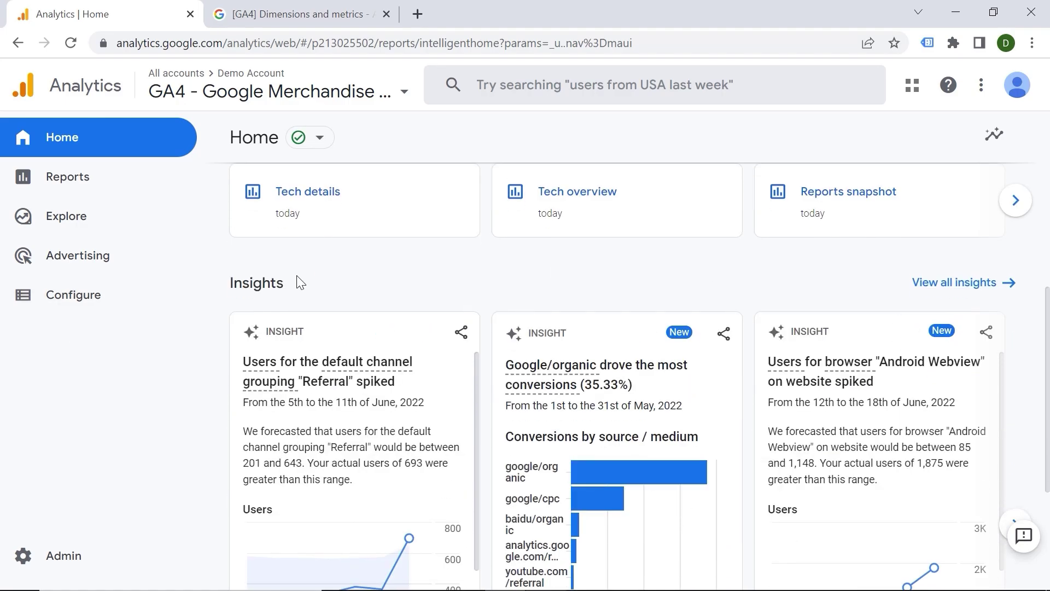
scroll(448, 286, down, 2)
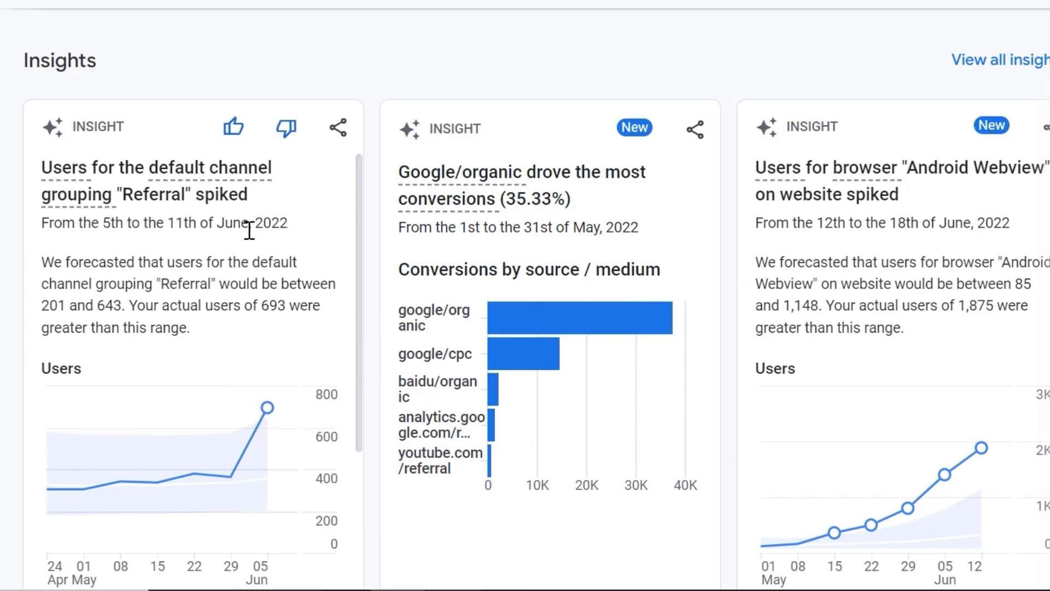
scroll(257, 263, down, 2)
scroll(296, 319, up, 2)
mouse_move(267, 432)
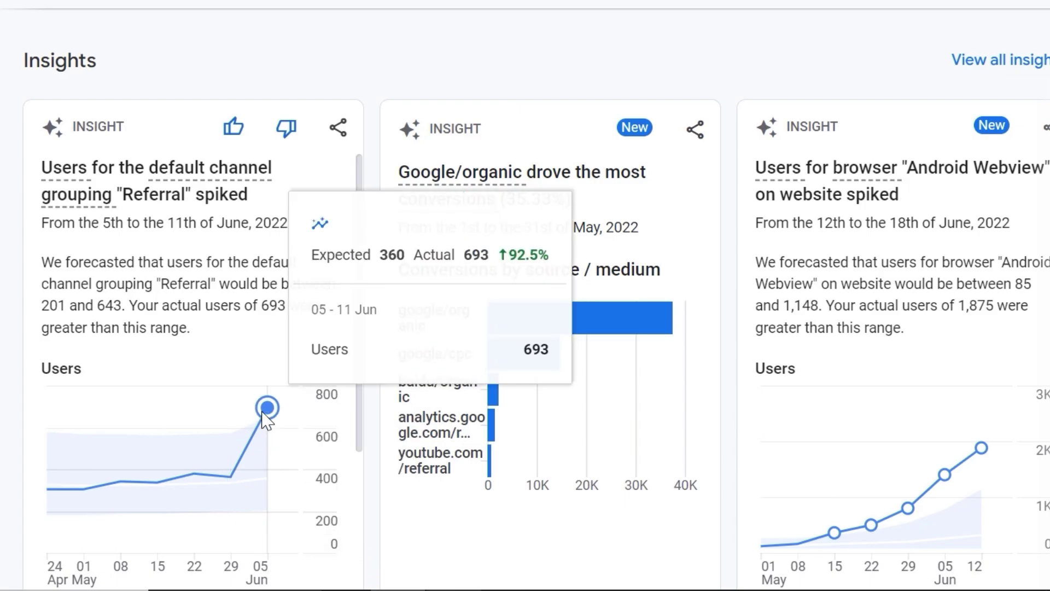
scroll(355, 334, down, 2)
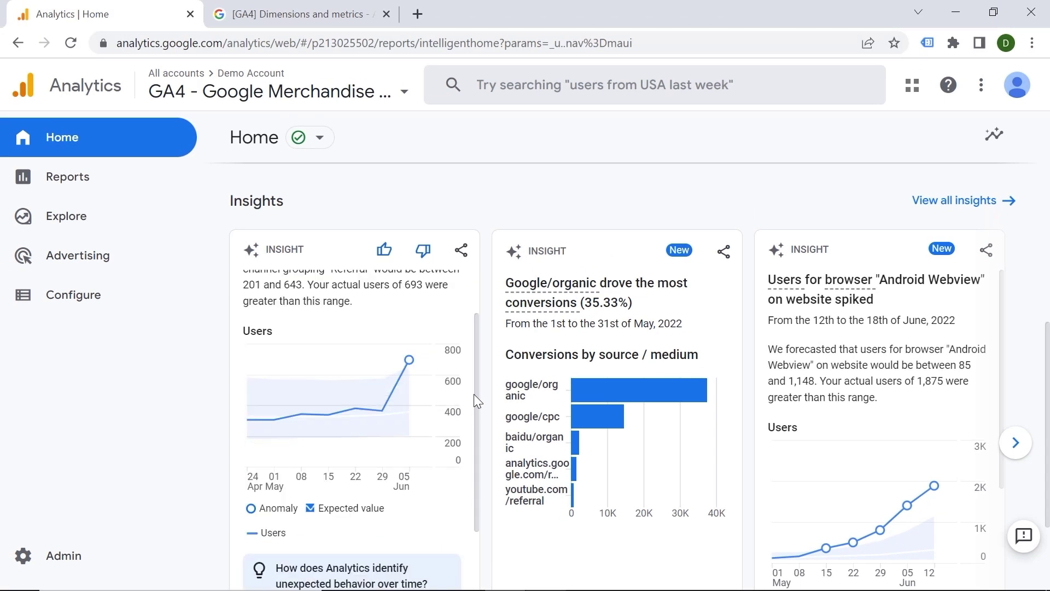
scroll(474, 394, down, 3)
scroll(468, 432, up, 5)
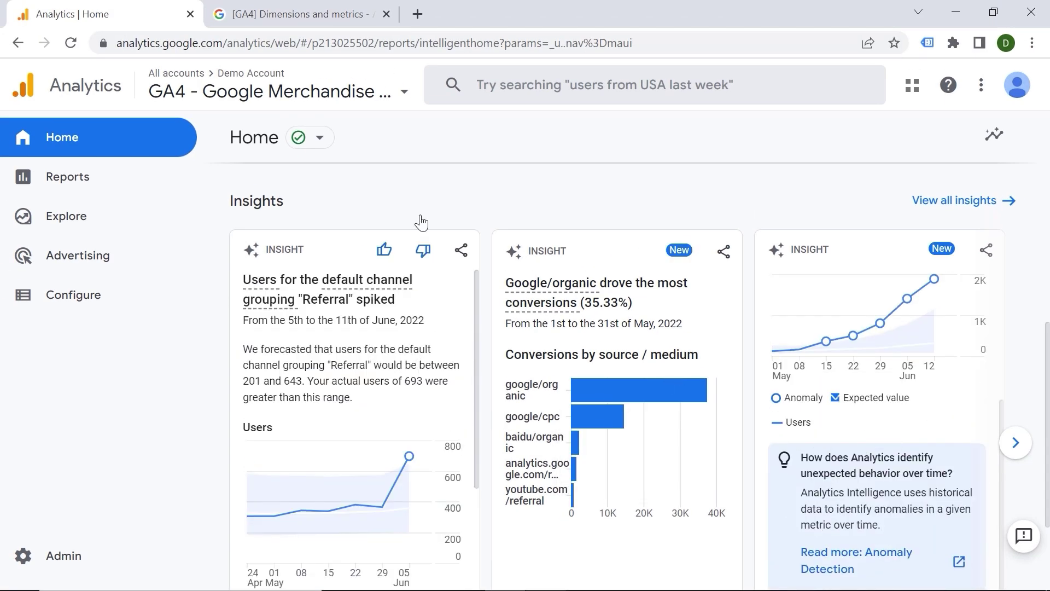
scroll(420, 201, up, 1)
scroll(420, 200, up, 8)
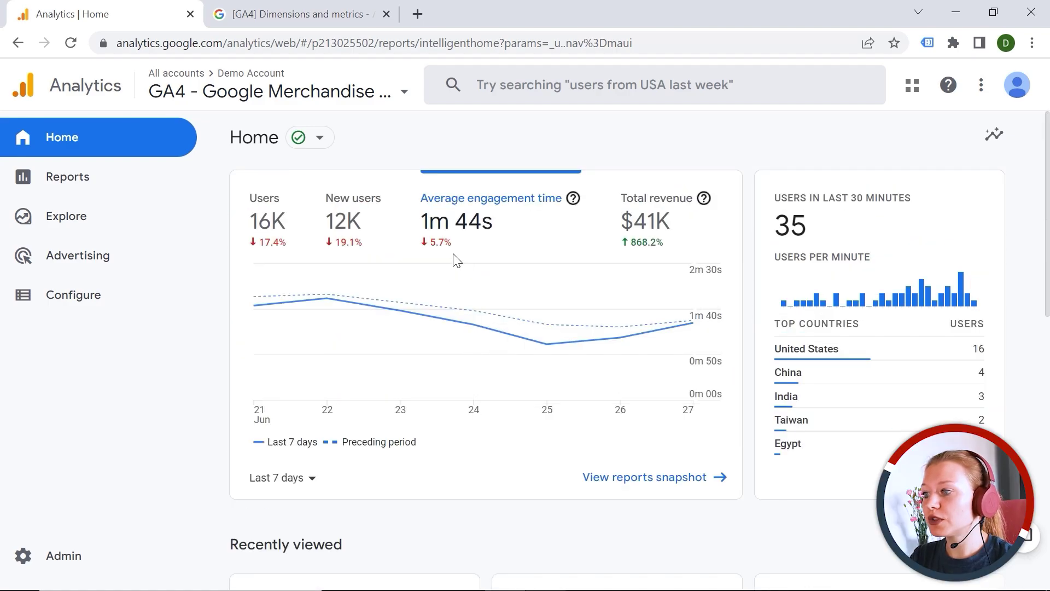
Step: Open the Reports snapshot and look through the available Life cycle, CMO and User report collections
click(92, 189)
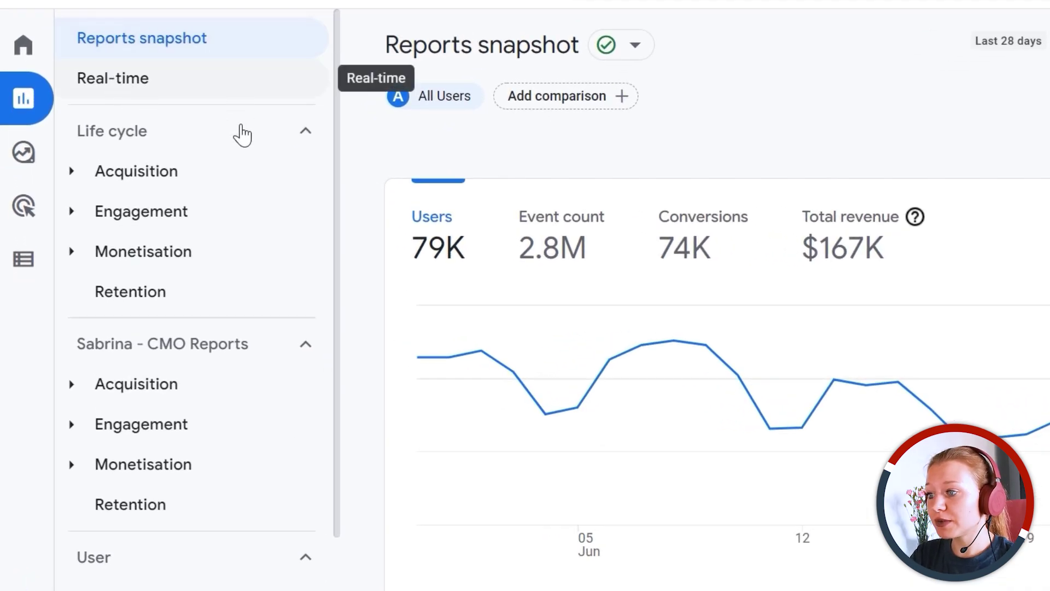
scroll(225, 164, down, 2)
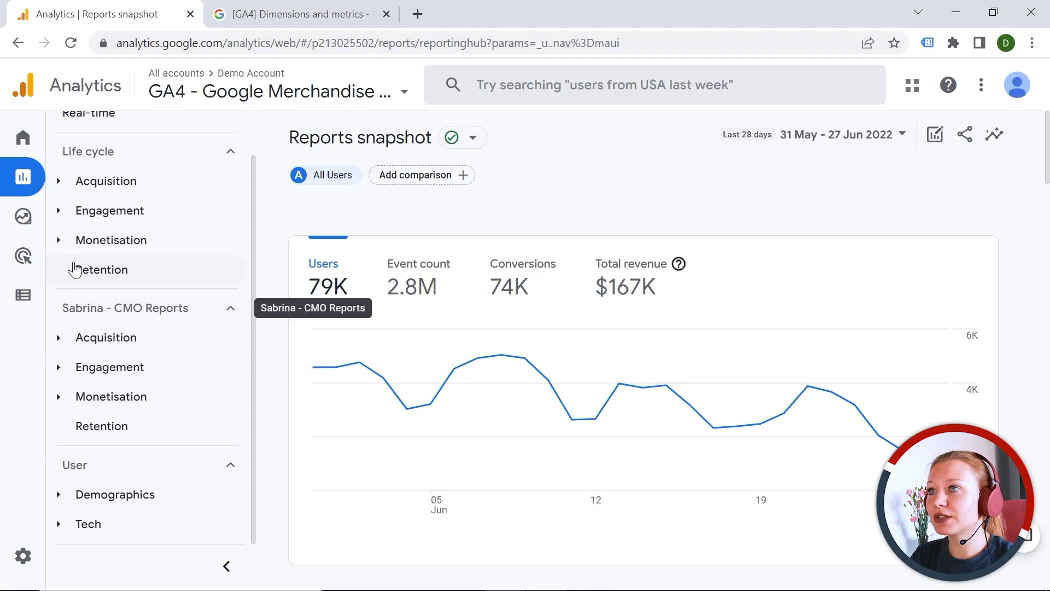
scroll(136, 241, up, 2)
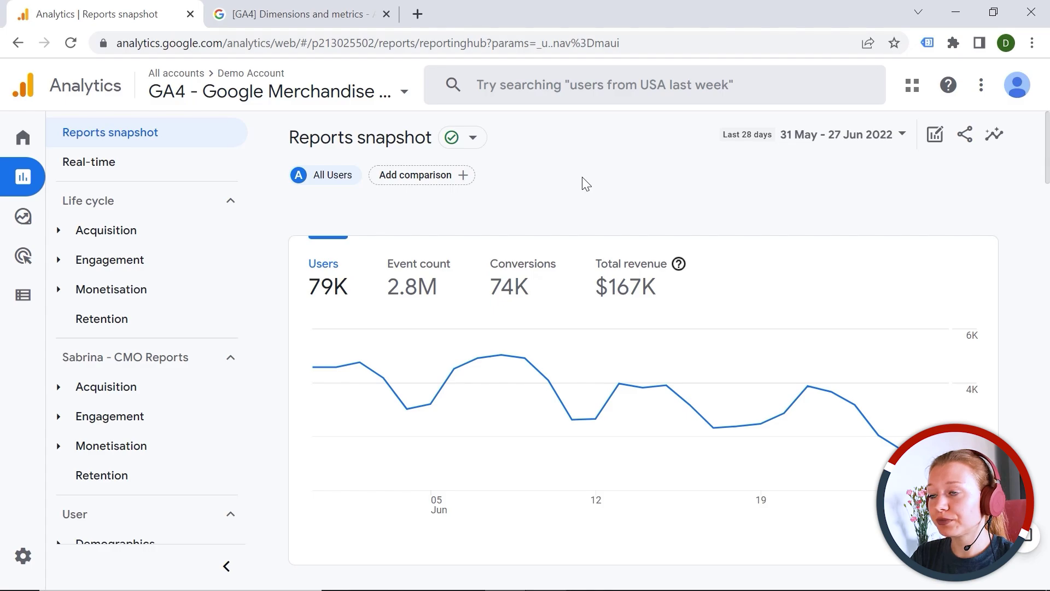
Step: Examine the snapshot's overview chart, last-30-minutes users, insights and new-user acquisition cards
scroll(584, 337, down, 7)
scroll(569, 306, down, 3)
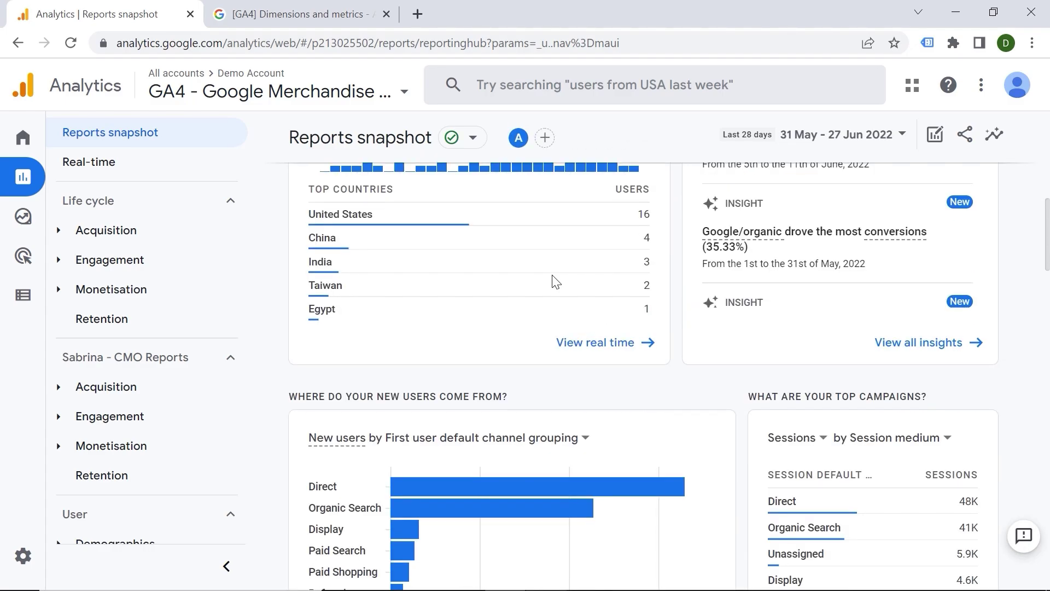
scroll(432, 328, down, 3)
scroll(443, 343, up, 4)
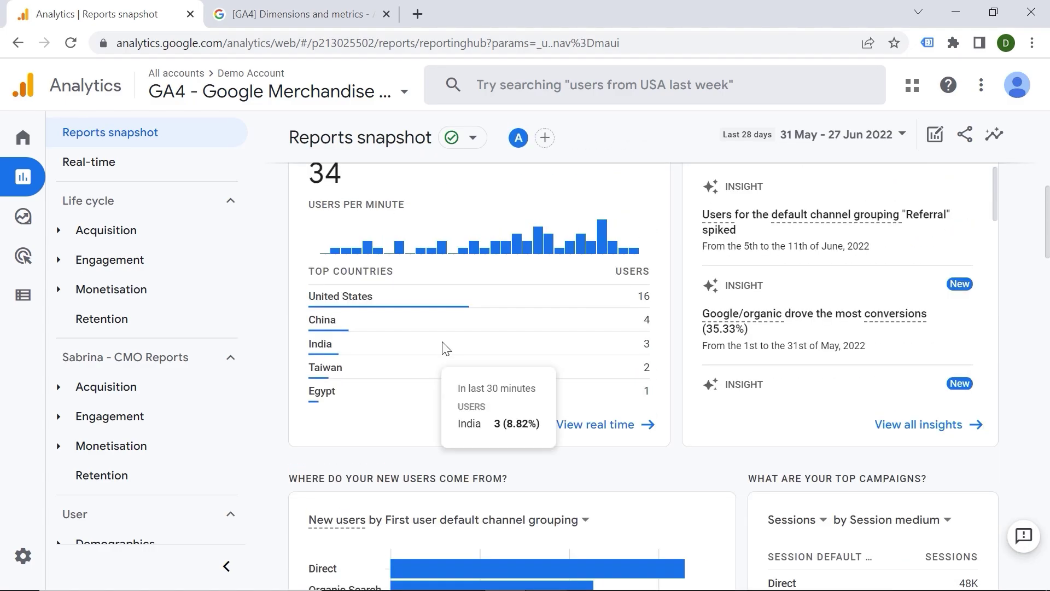
scroll(451, 314, up, 5)
scroll(451, 314, up, 4)
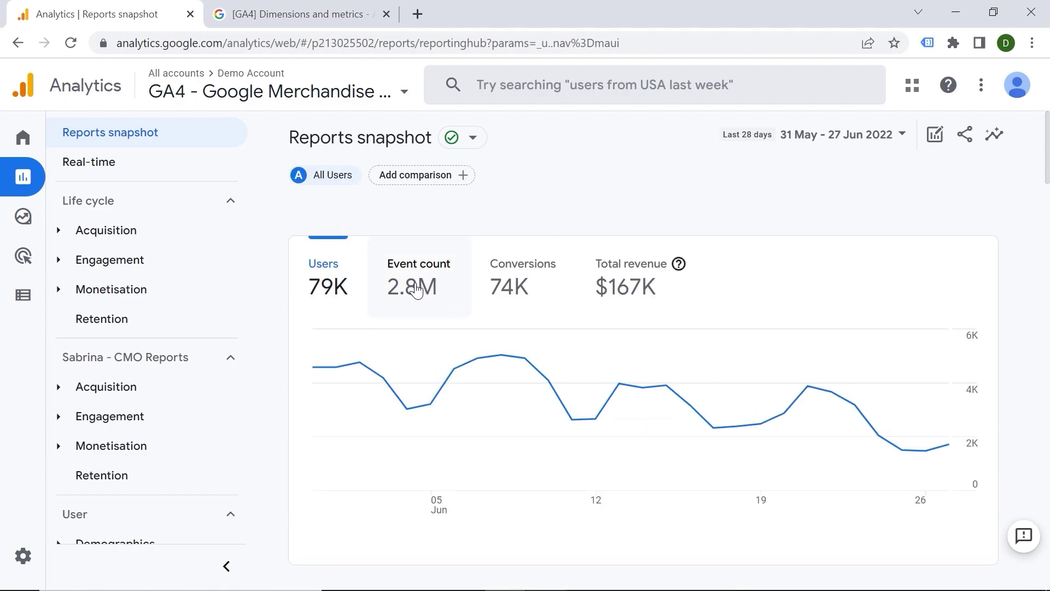
scroll(420, 293, down, 8)
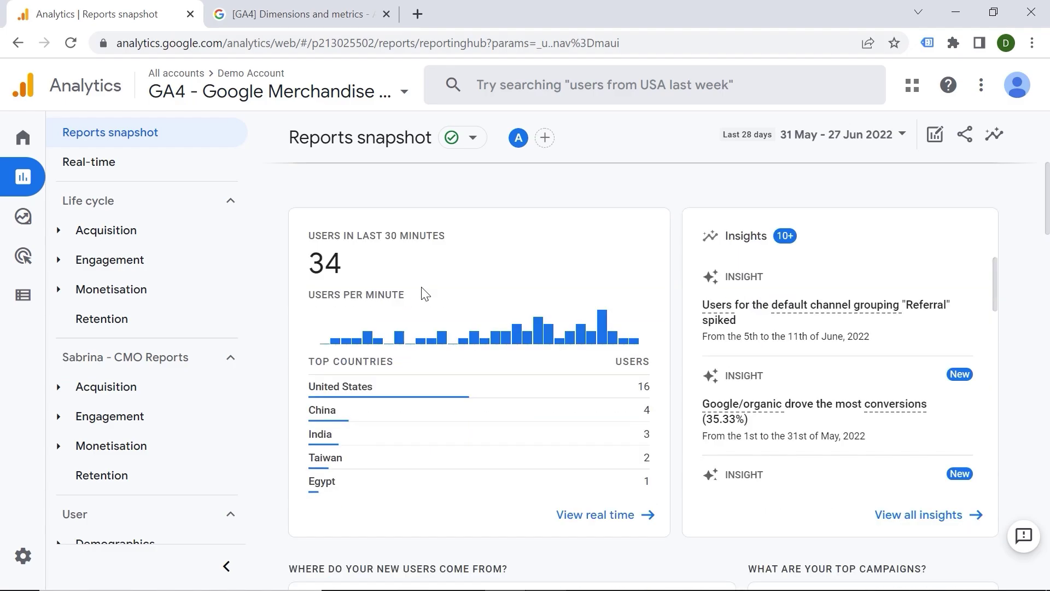
scroll(422, 295, down, 2)
scroll(726, 267, up, 3)
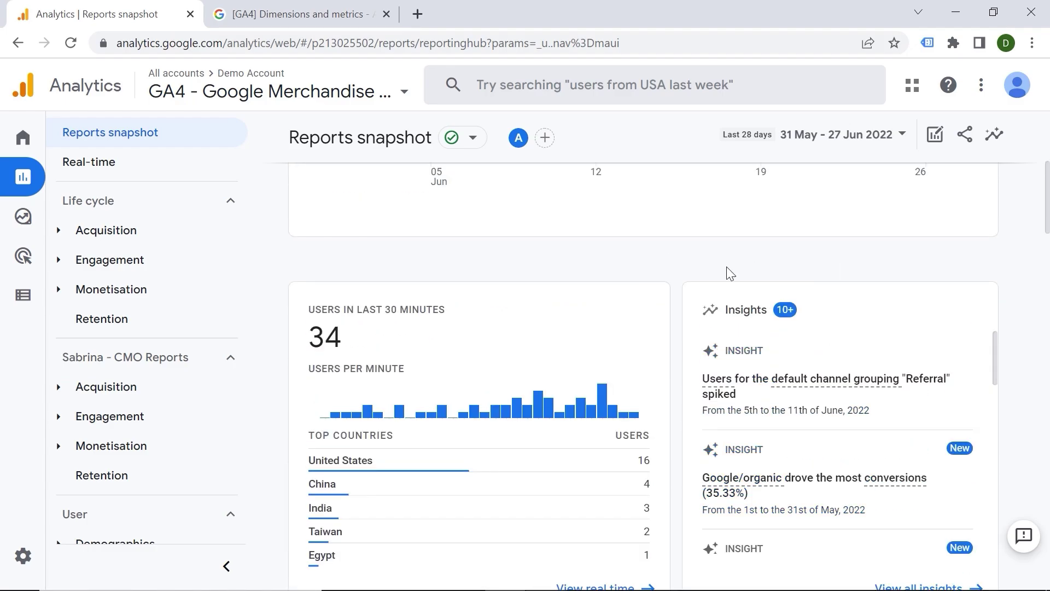
scroll(727, 267, down, 4)
scroll(624, 322, down, 2)
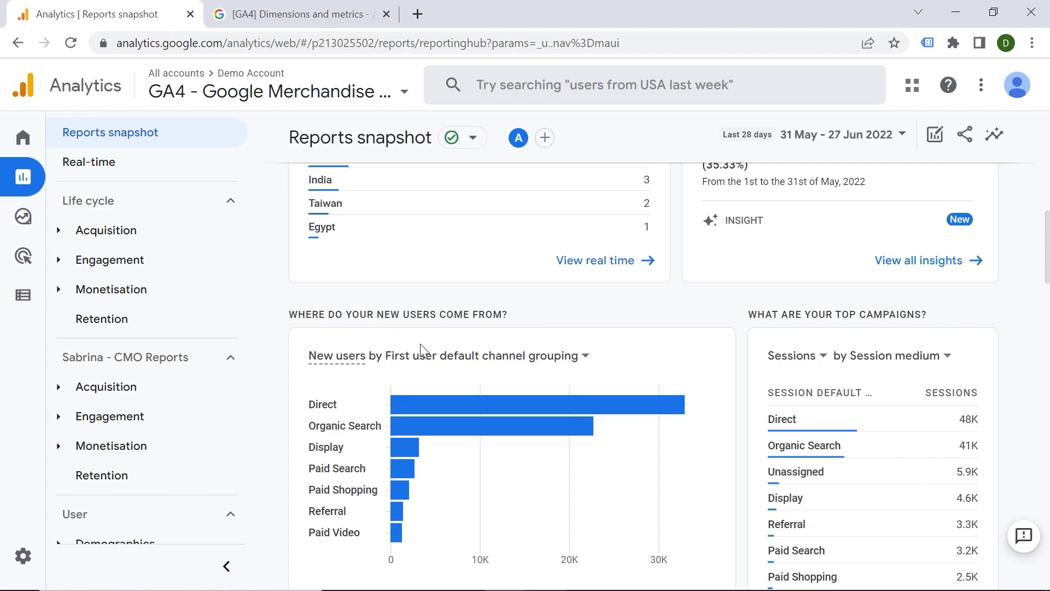
Step: Review the remaining Reports snapshot cards, including users by country and user activity over time
scroll(422, 347, down, 9)
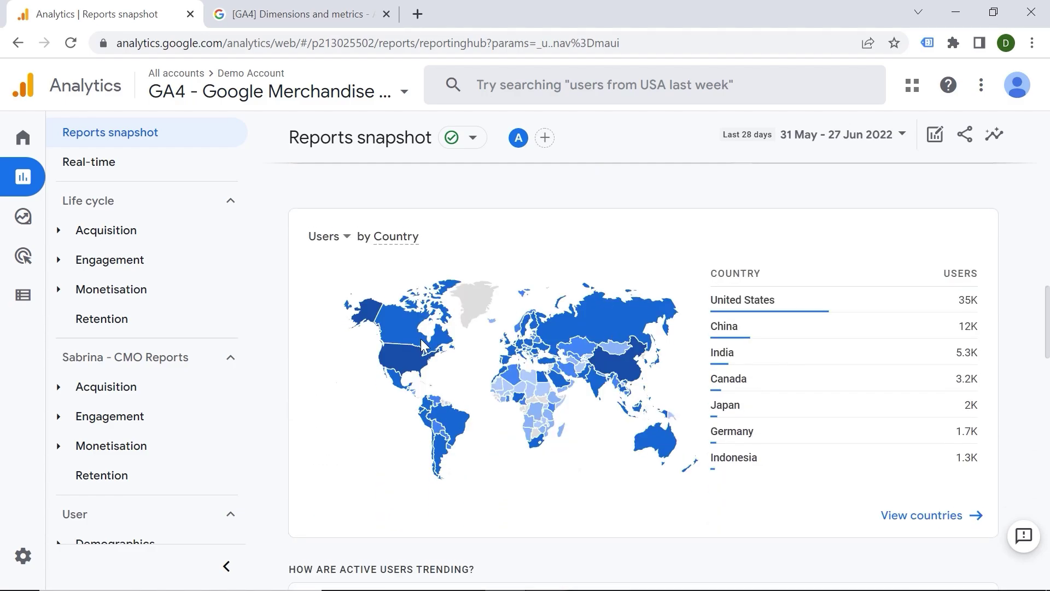
scroll(421, 344, down, 3)
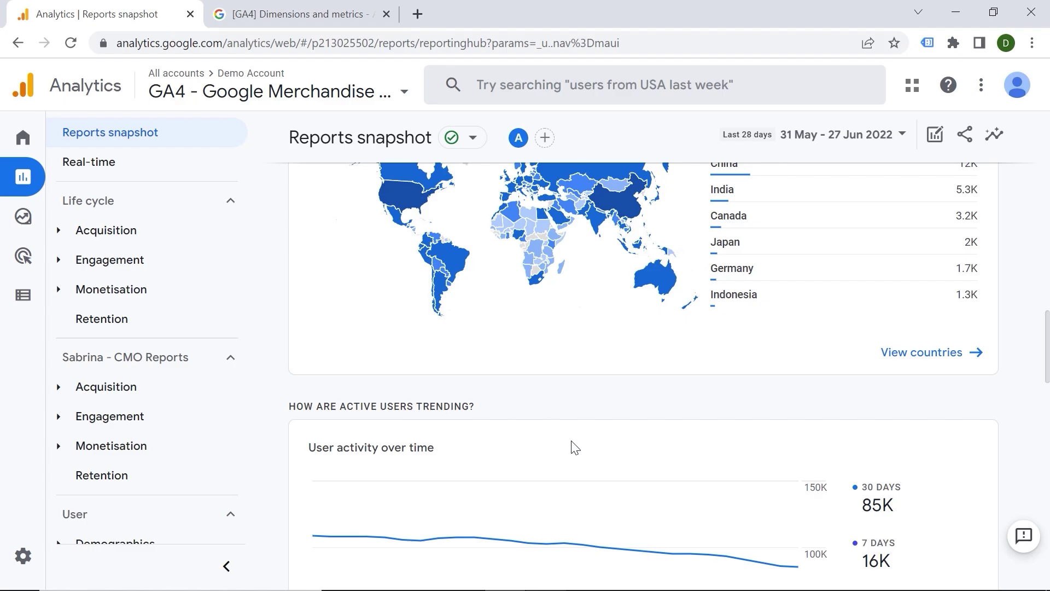
scroll(570, 446, down, 15)
scroll(572, 447, up, 6)
scroll(572, 446, up, 10)
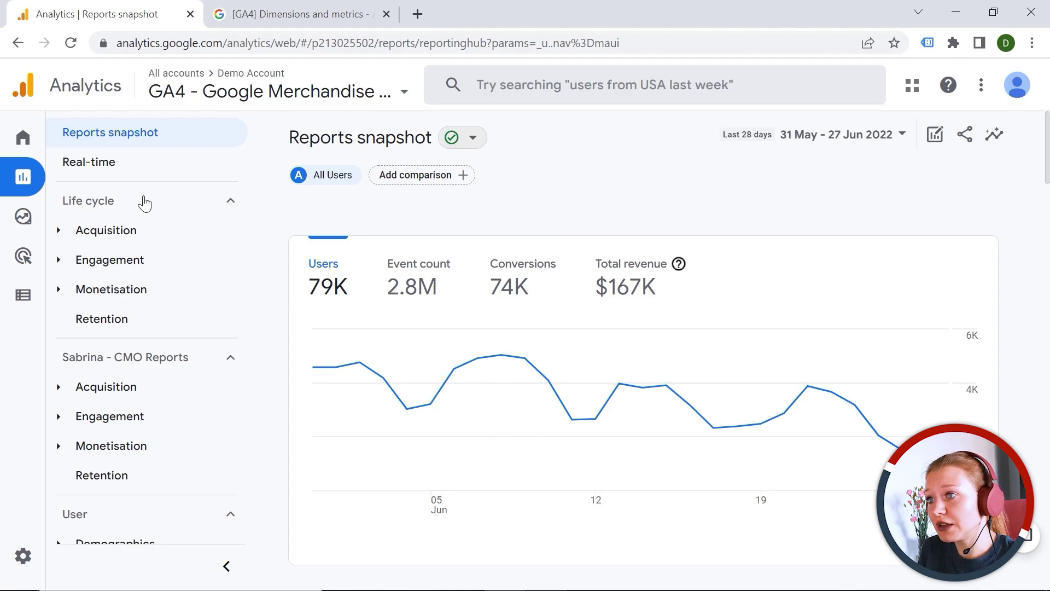
Step: Open the full real-time report from the snapshot's card of users in the last 30 minutes
mouse_move(32, 224)
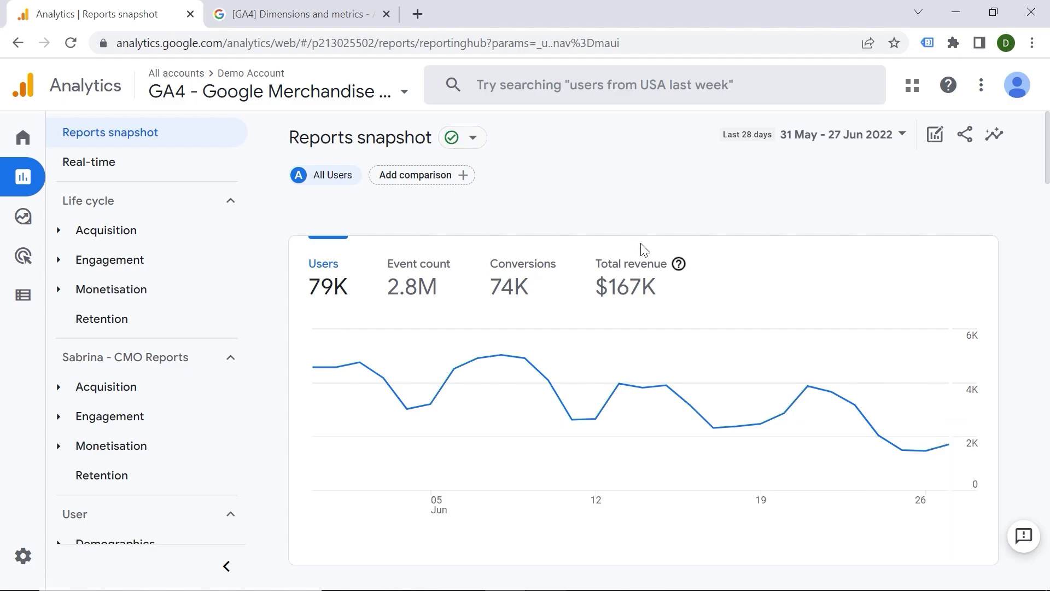
scroll(643, 248, down, 6)
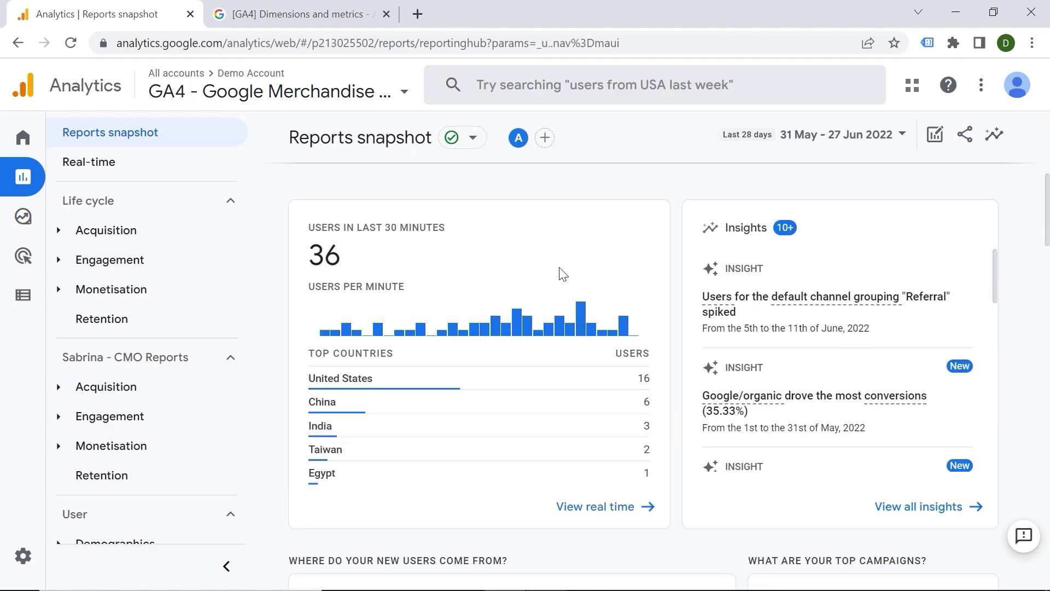
click(595, 513)
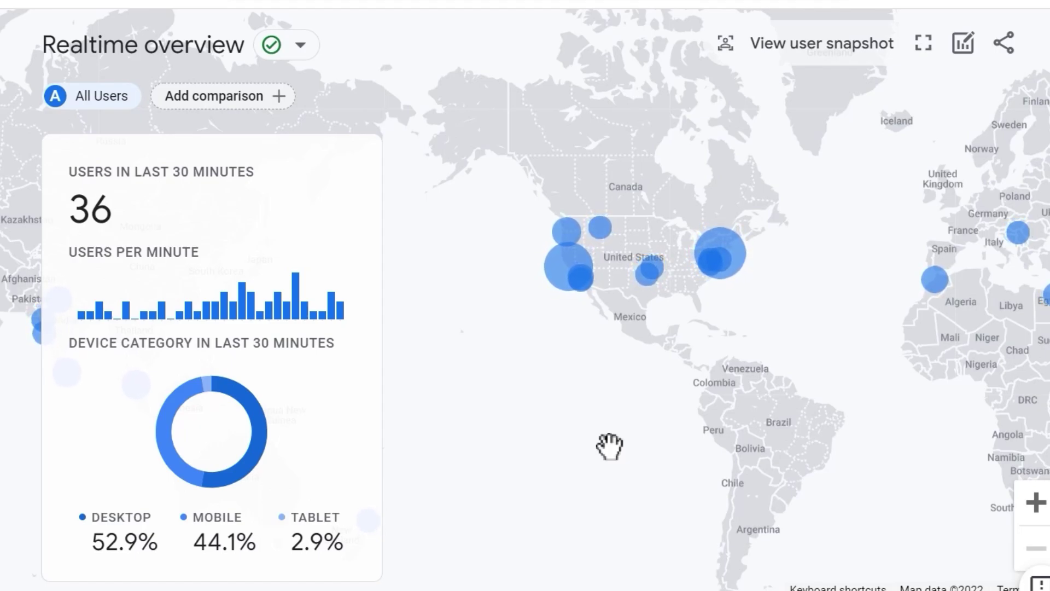
Step: Examine the Realtime overview's users per minute, device categories, user sources, audiences, page views and event counts
mouse_move(171, 316)
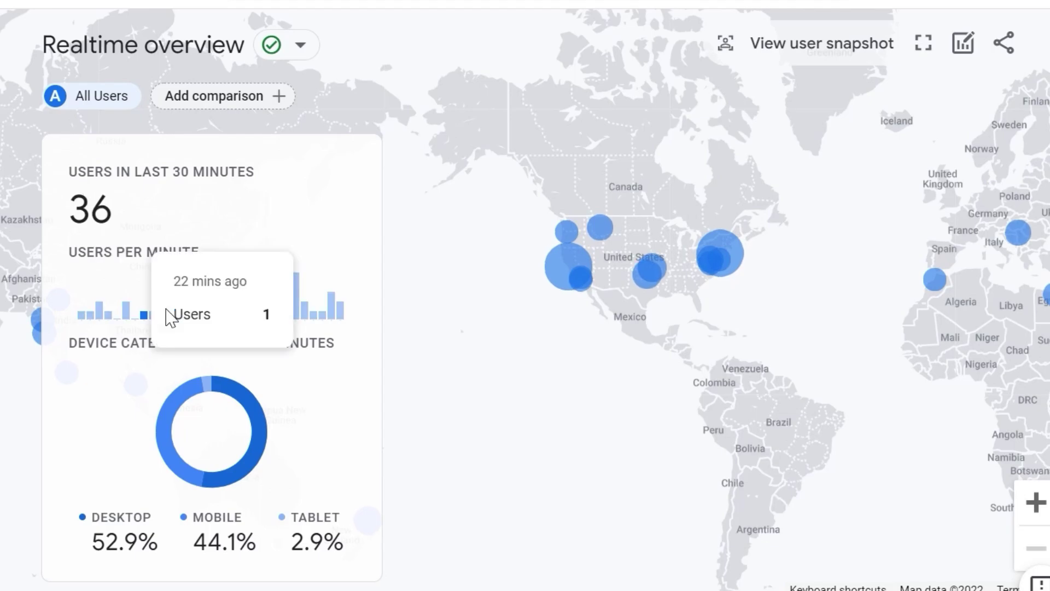
scroll(171, 316, down, 2)
scroll(129, 387, down, 2)
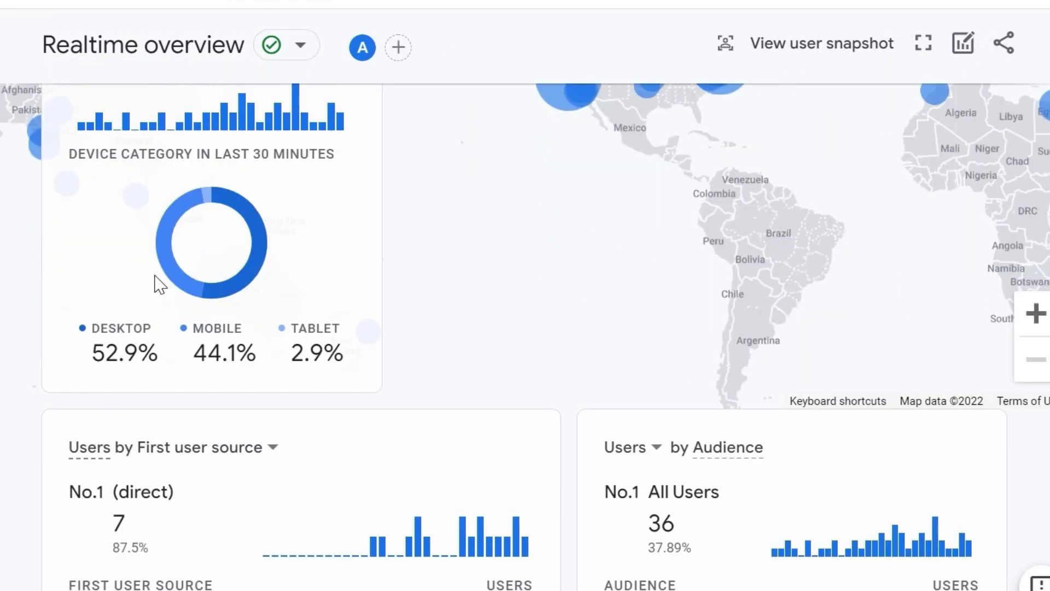
scroll(158, 285, down, 5)
scroll(569, 271, down, 5)
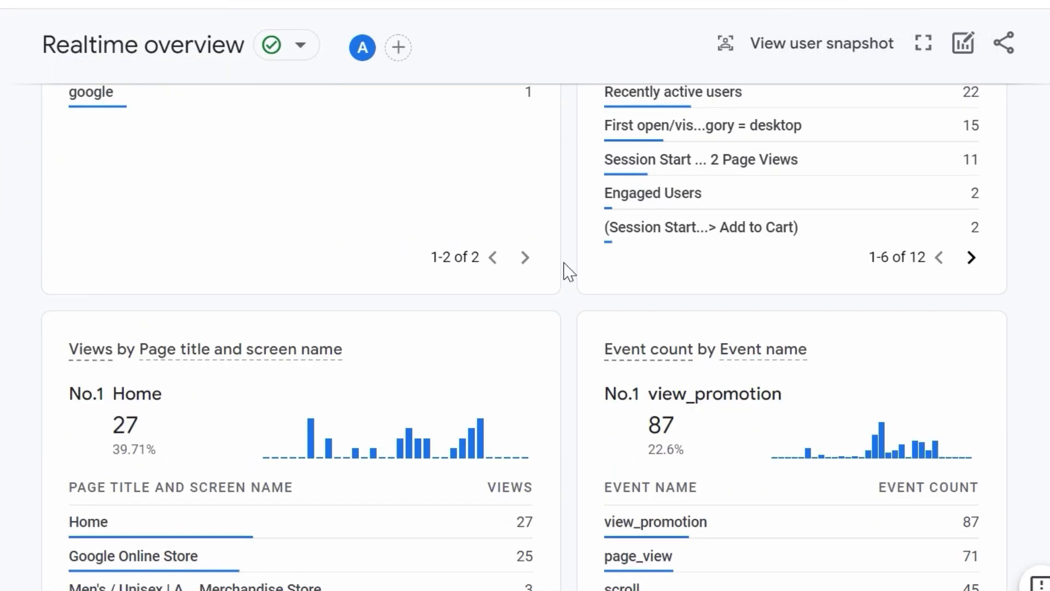
scroll(569, 271, down, 3)
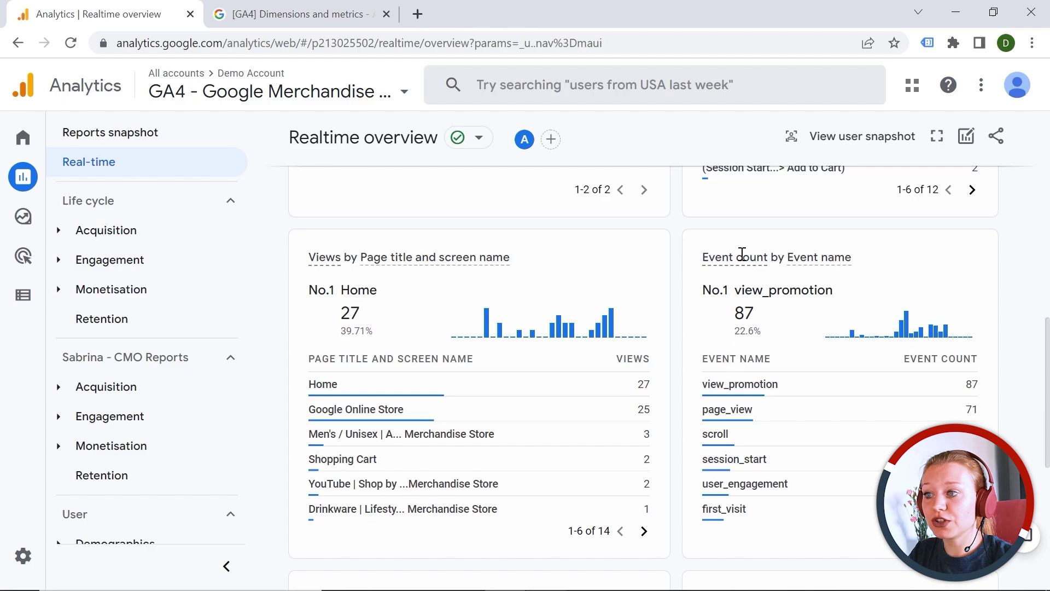
scroll(742, 254, up, 2)
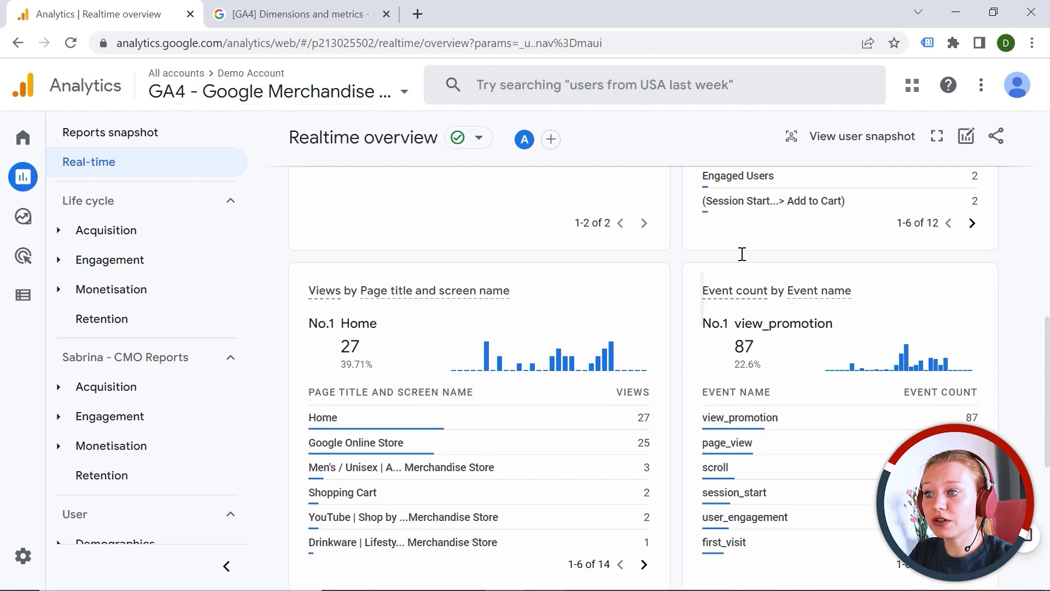
Step: Open a user snapshot and browse the user's activity timeline back to the 11:30 am view_promotion events
click(851, 141)
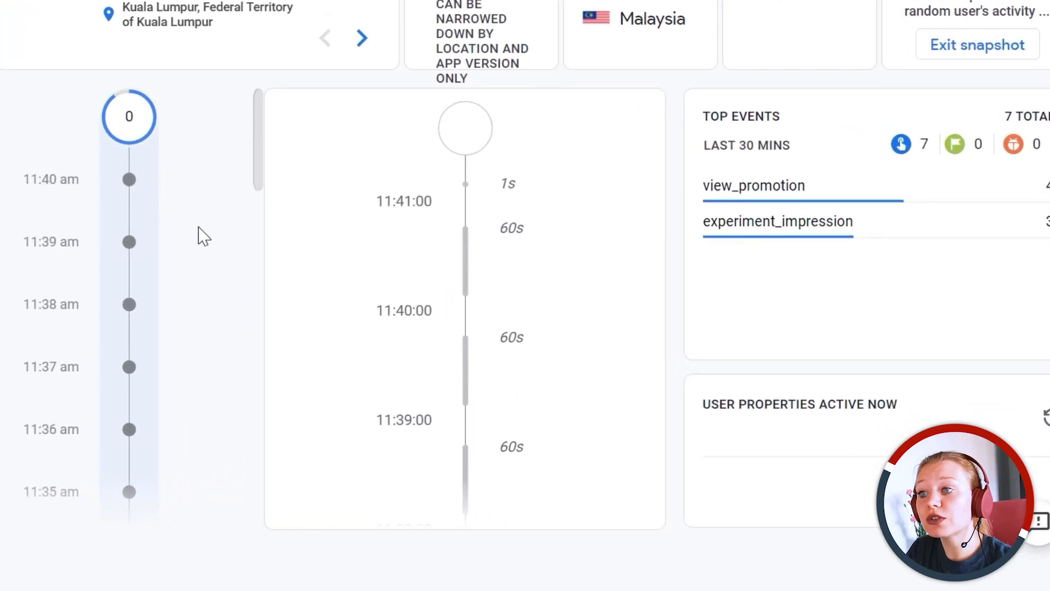
scroll(200, 234, down, 5)
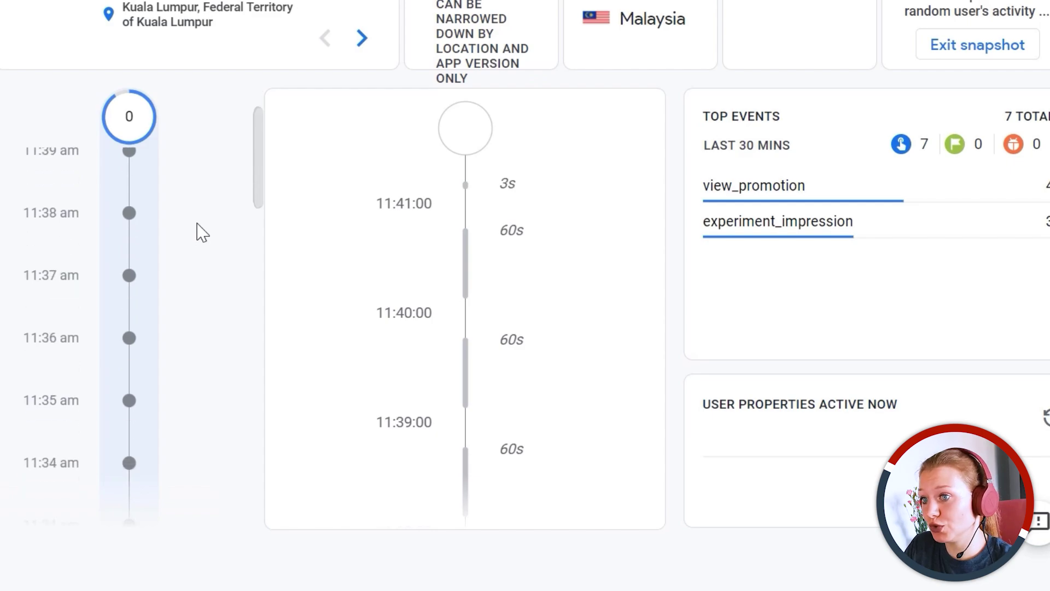
scroll(186, 234, down, 3)
click(130, 247)
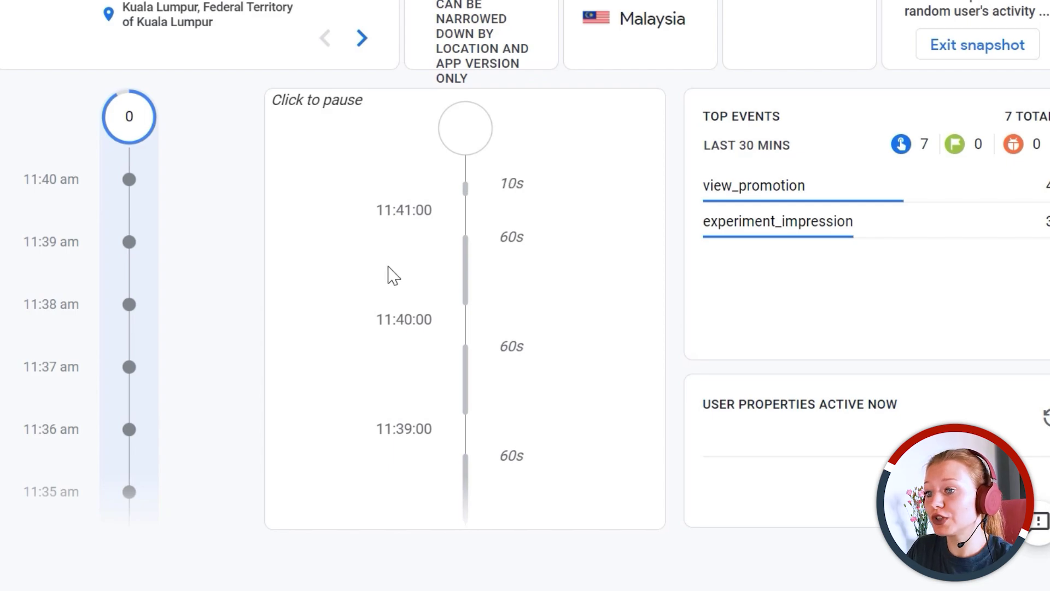
click(391, 237)
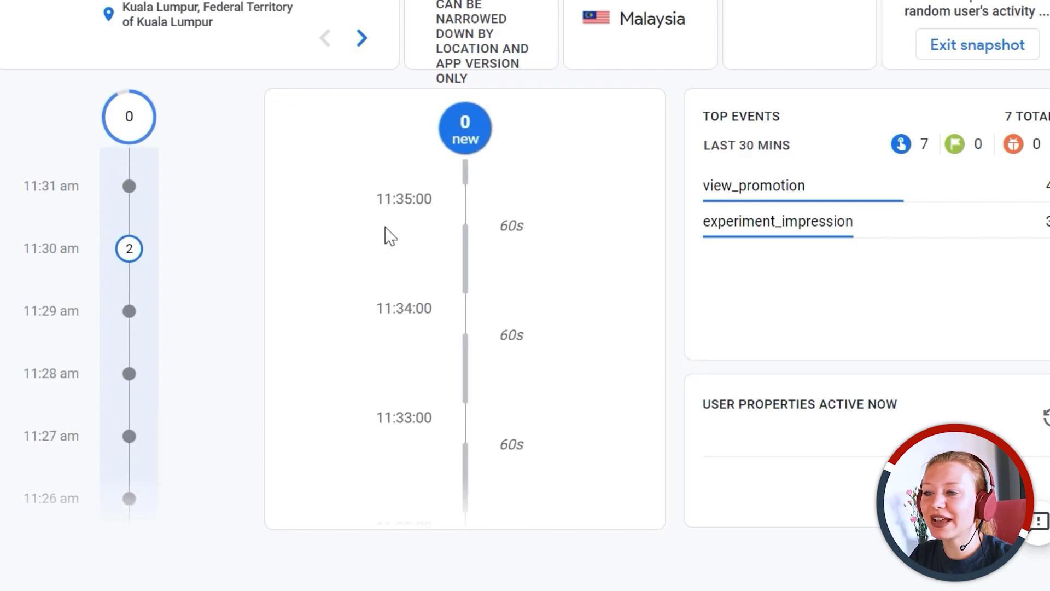
scroll(372, 290, down, 8)
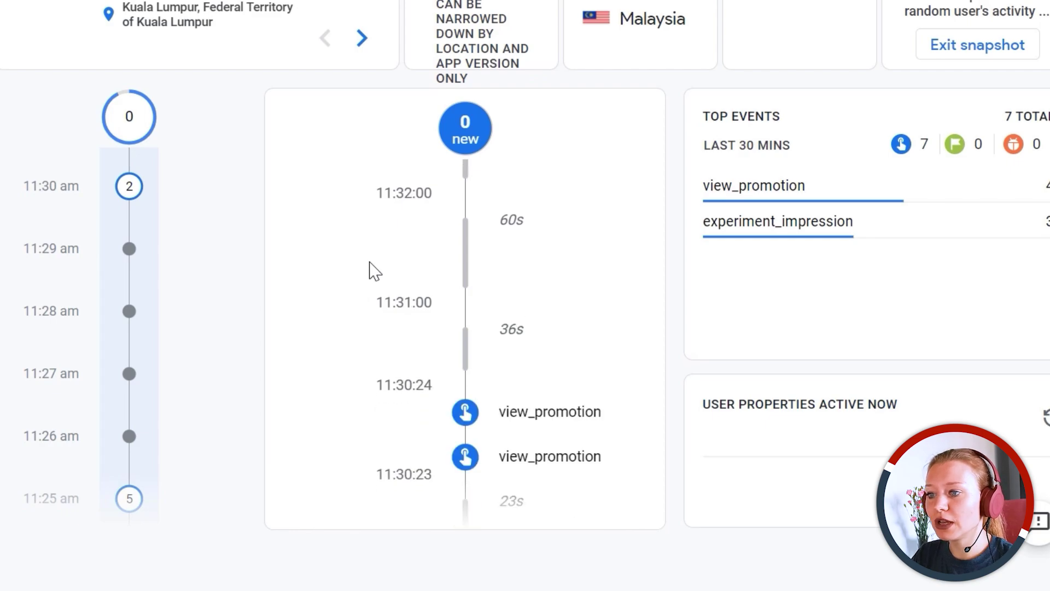
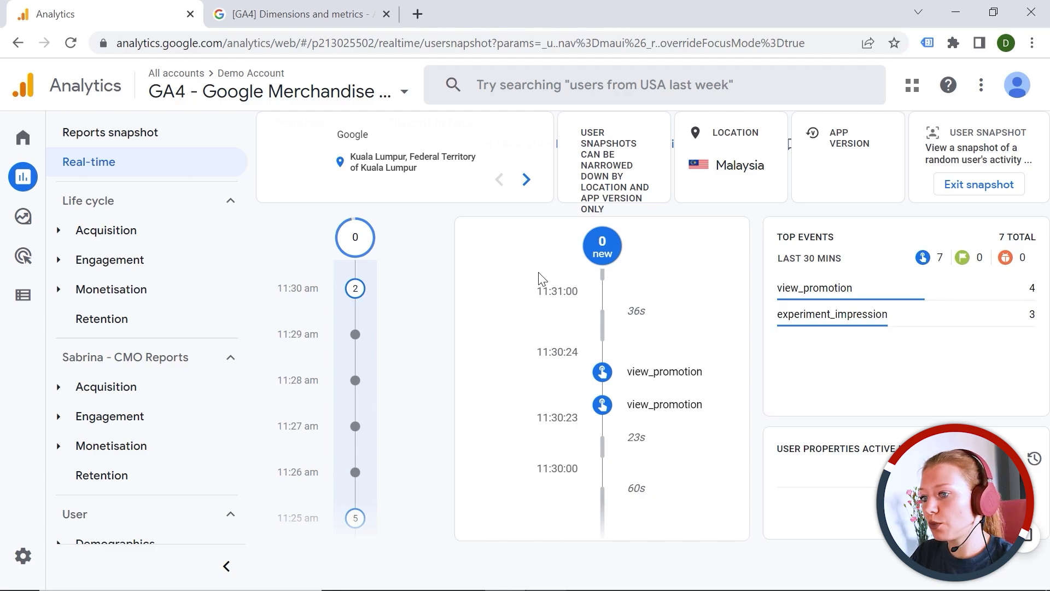
Step: Expand the Acquisition and Engagement report groups under Life cycle, and open the Acquisition overview report
click(123, 234)
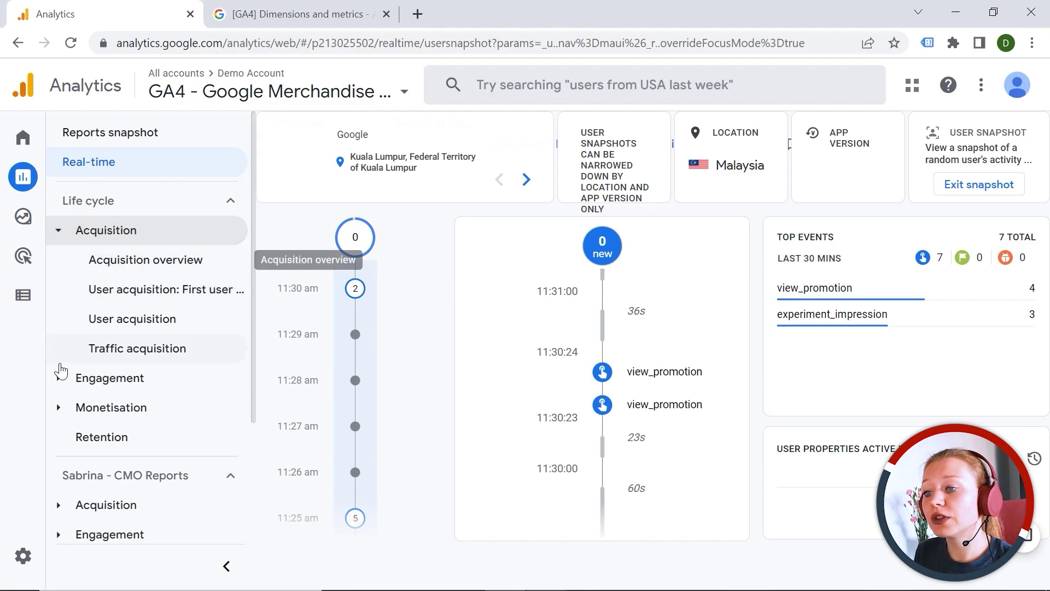
click(96, 389)
scroll(156, 290, down, 2)
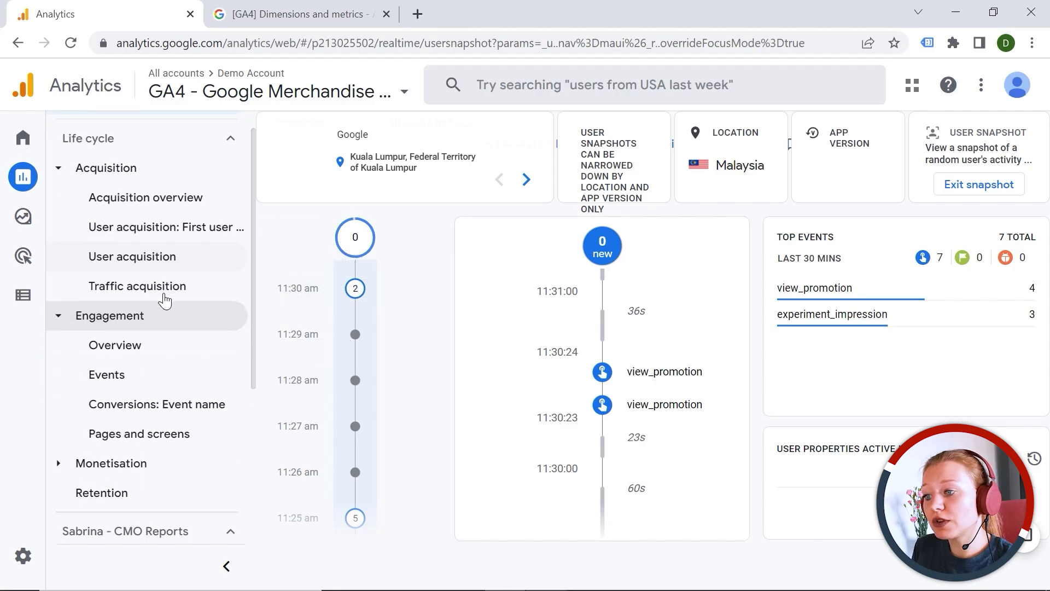
scroll(143, 345, up, 2)
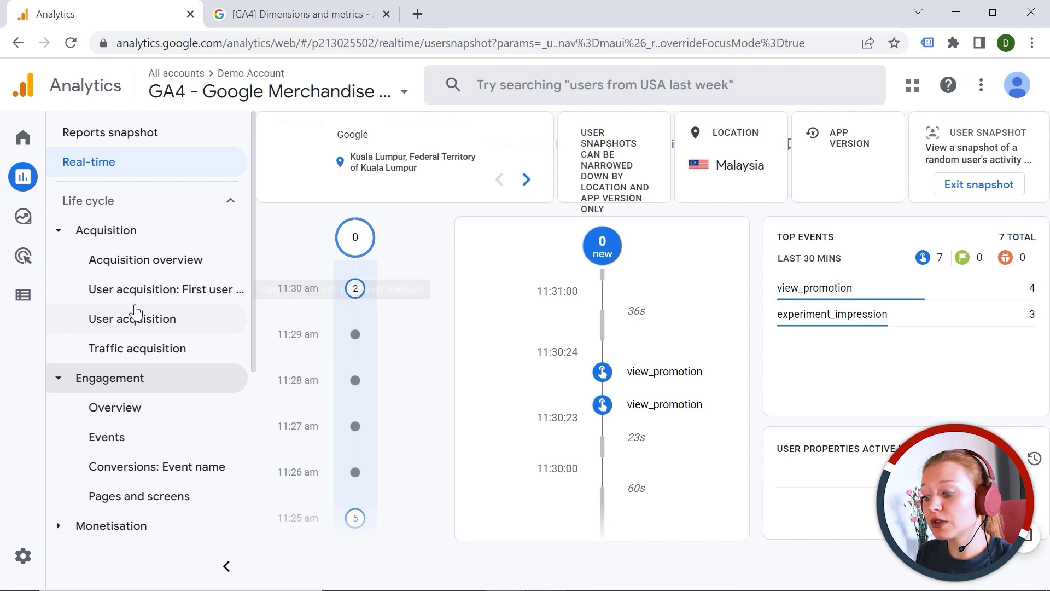
click(117, 265)
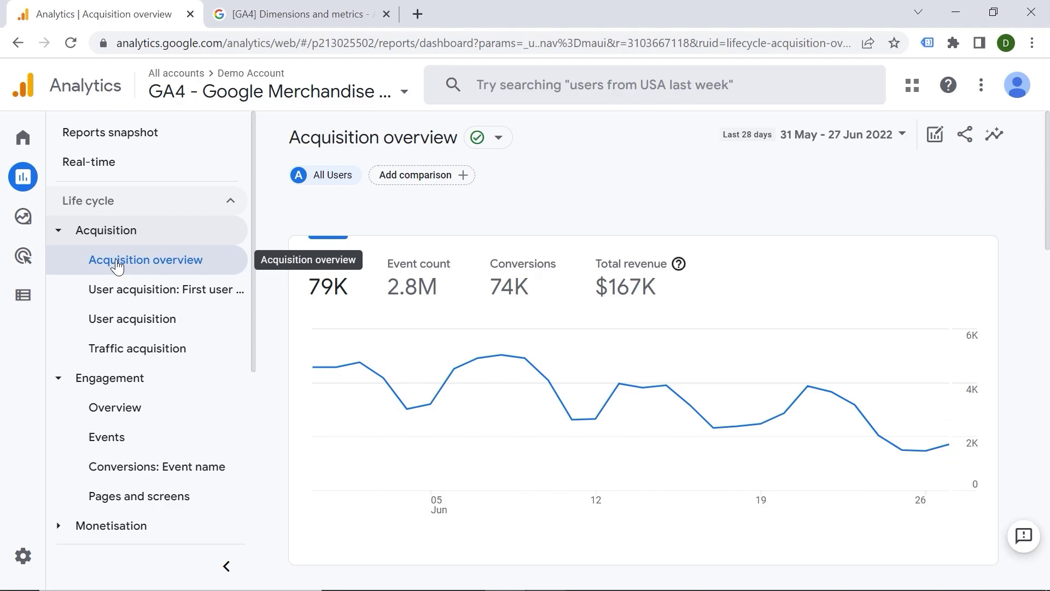
Step: Examine the Acquisition overview's trend chart and its cards for real-time users, new users by medium and channel, and sessions by channel
scroll(618, 223, down, 3)
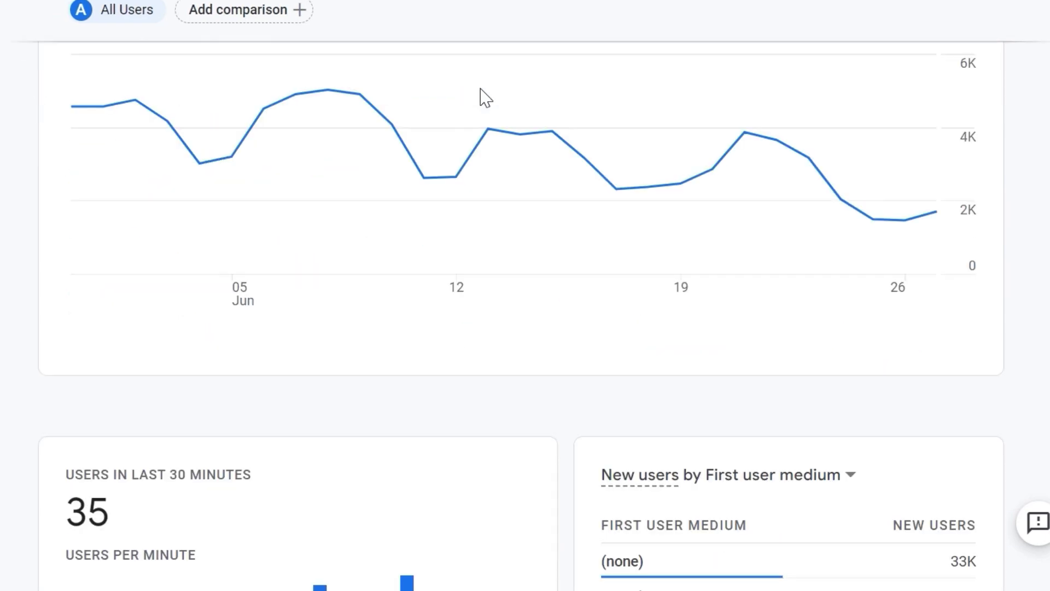
scroll(476, 96, down, 15)
scroll(465, 185, up, 10)
scroll(460, 176, up, 8)
scroll(424, 232, down, 14)
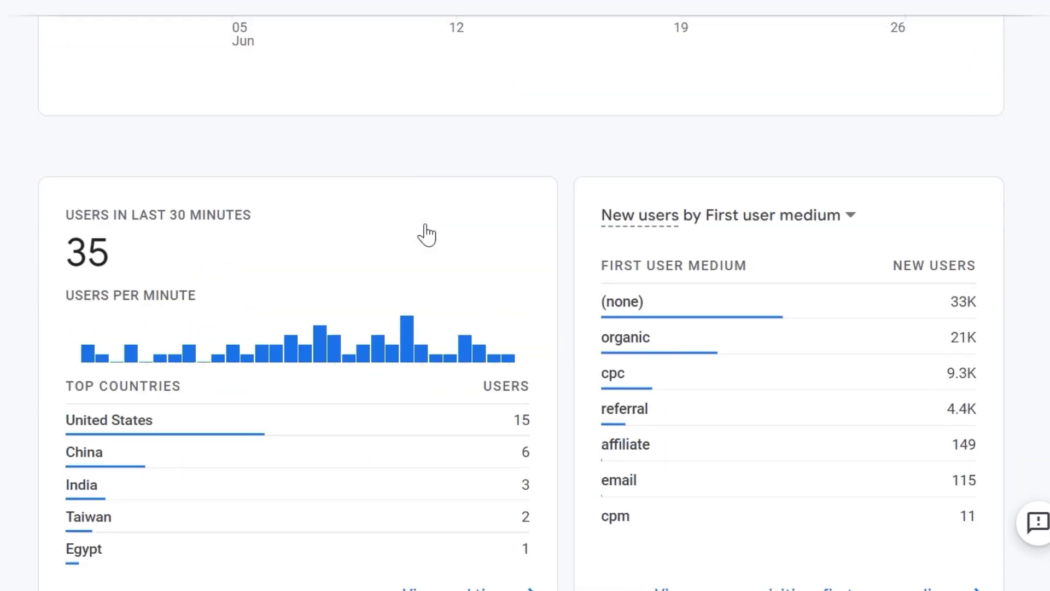
scroll(430, 233, down, 4)
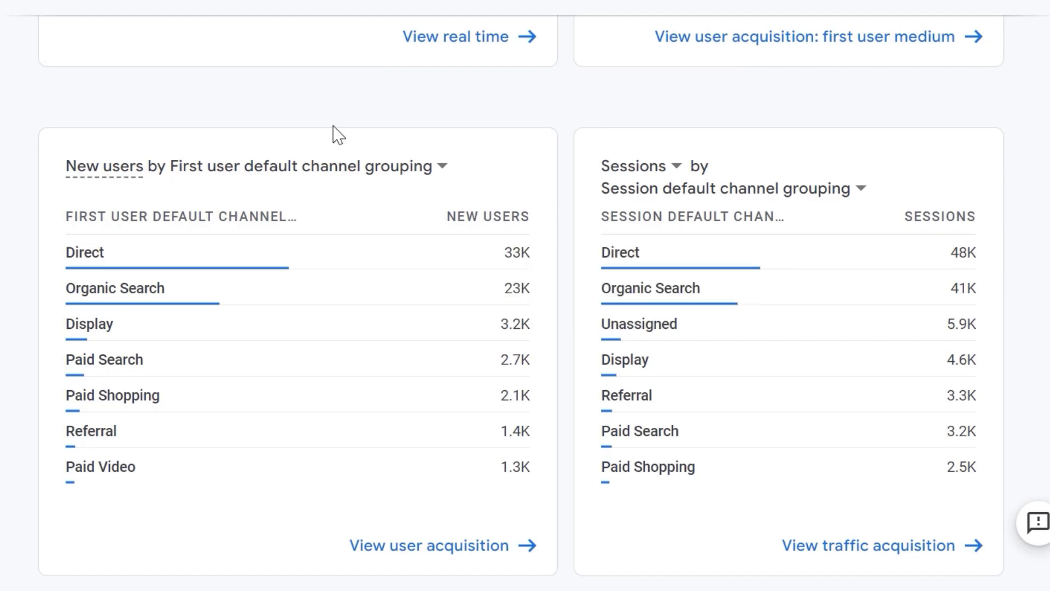
scroll(376, 246, up, 12)
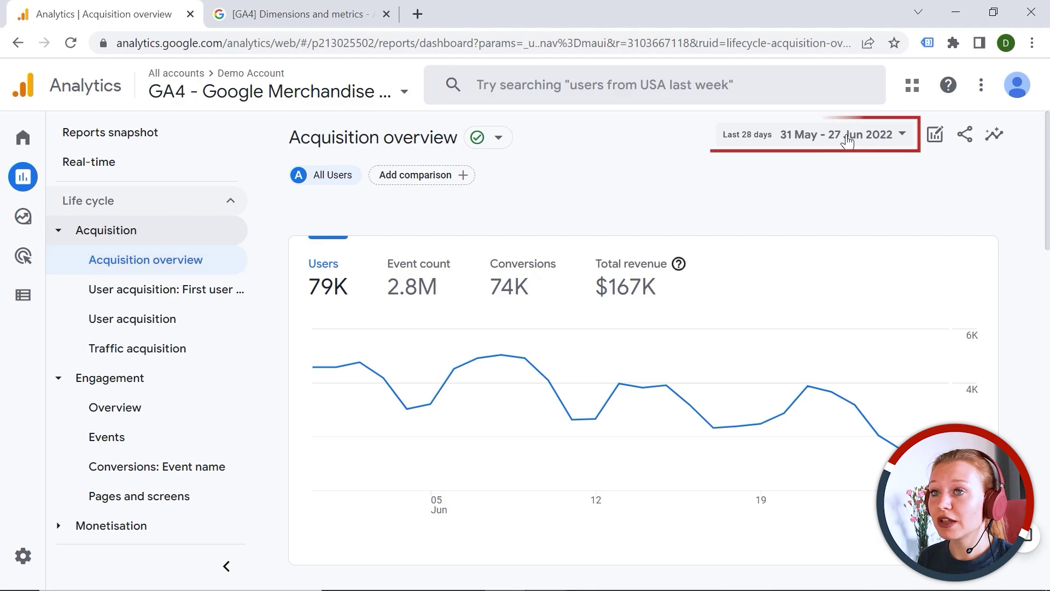
Step: Set the report's date range to last week, Mon - Sun, compared with the preceding period (match day of week)
click(848, 138)
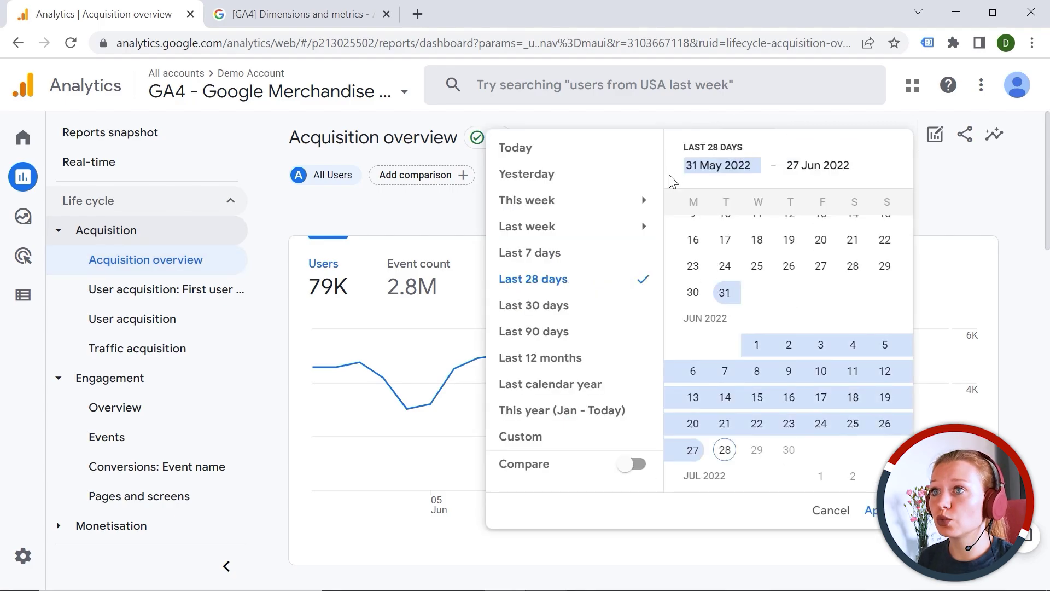
click(609, 227)
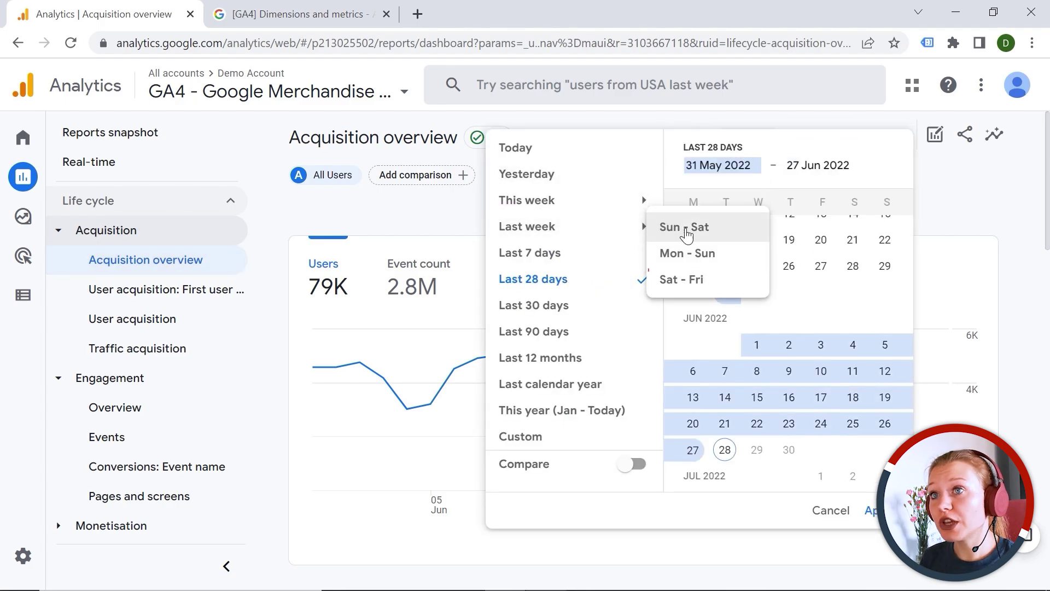
click(691, 253)
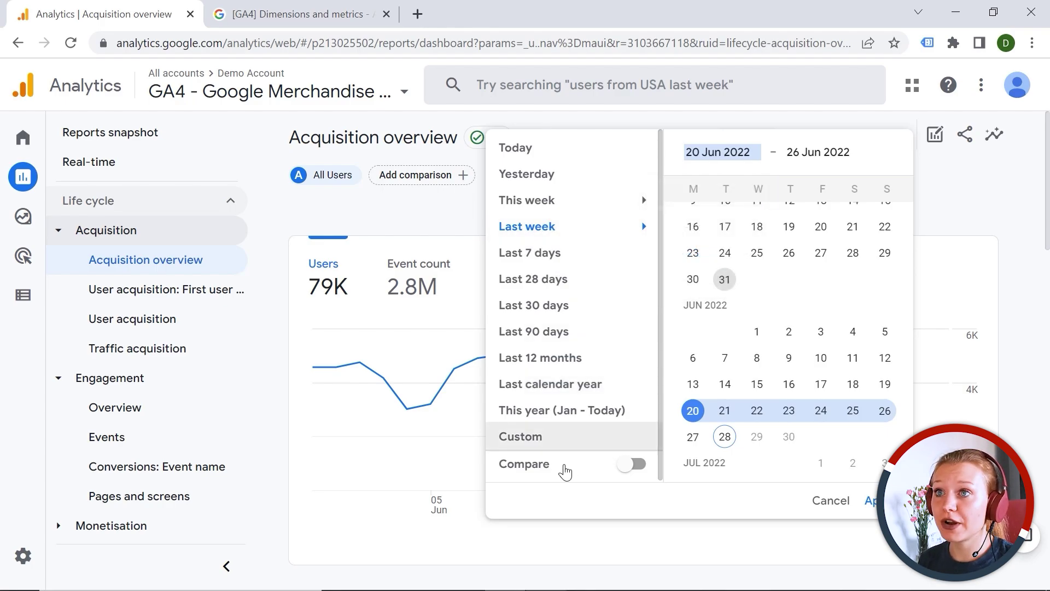
click(637, 464)
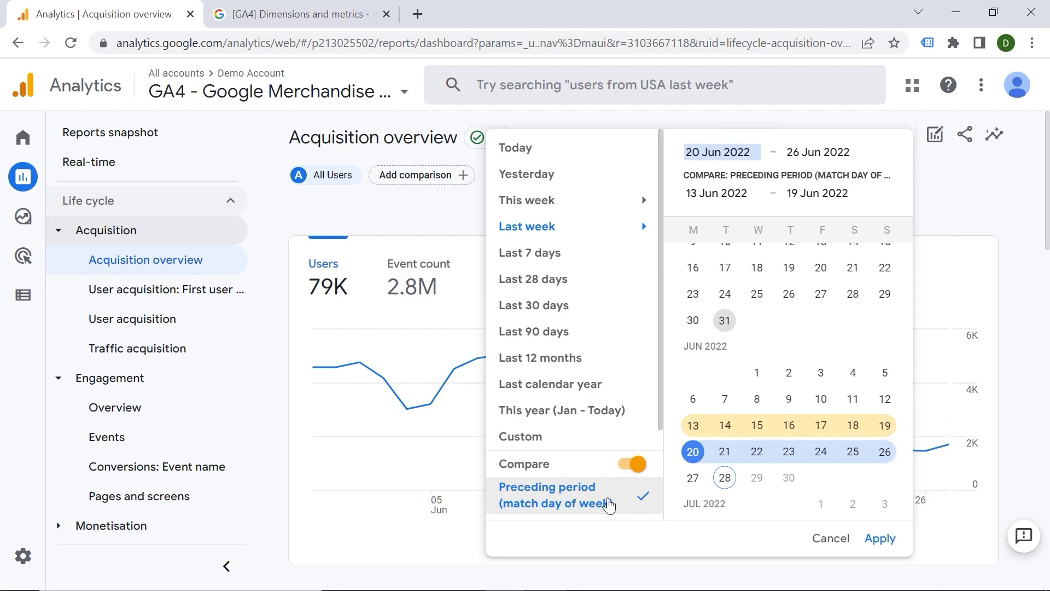
click(880, 538)
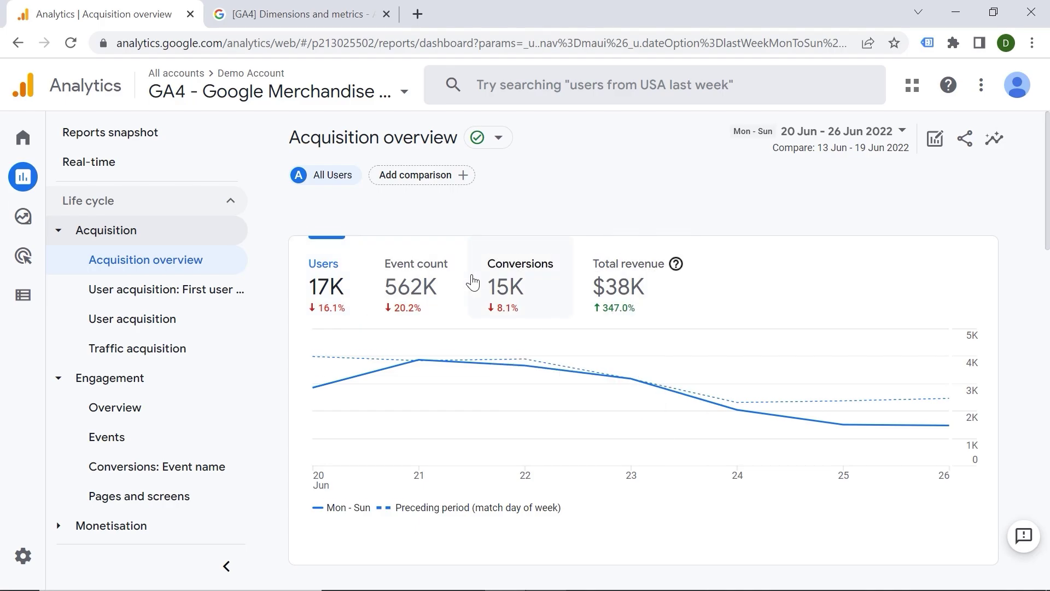
Step: Review the week-over-week changes in the acquisition cards, and switch off the date comparison for the report
scroll(485, 326, down, 15)
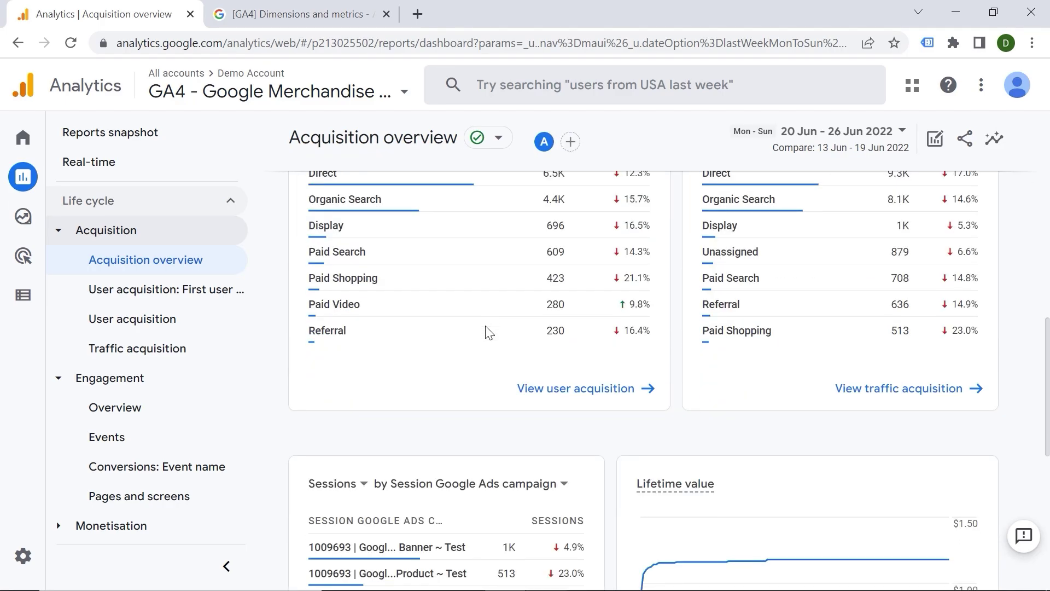
scroll(490, 334, up, 3)
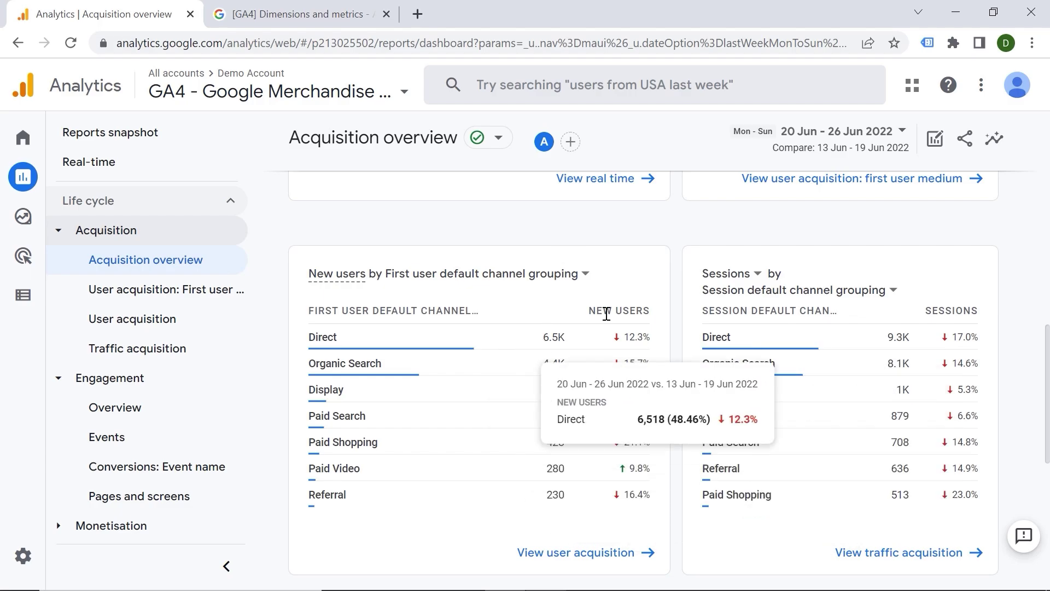
scroll(586, 368, up, 5)
scroll(585, 368, up, 6)
click(903, 141)
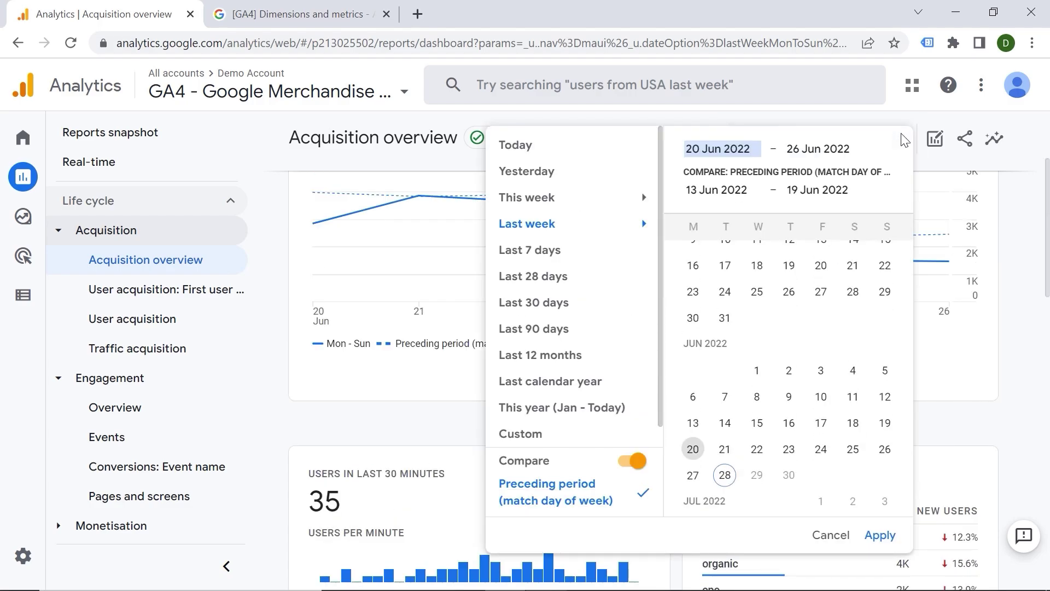
click(632, 461)
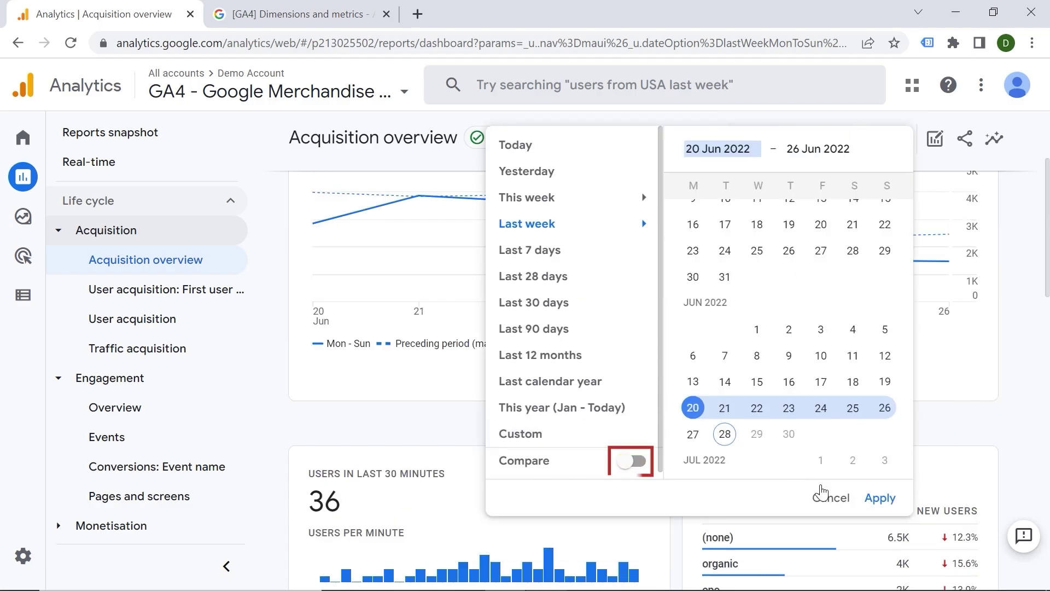
click(880, 498)
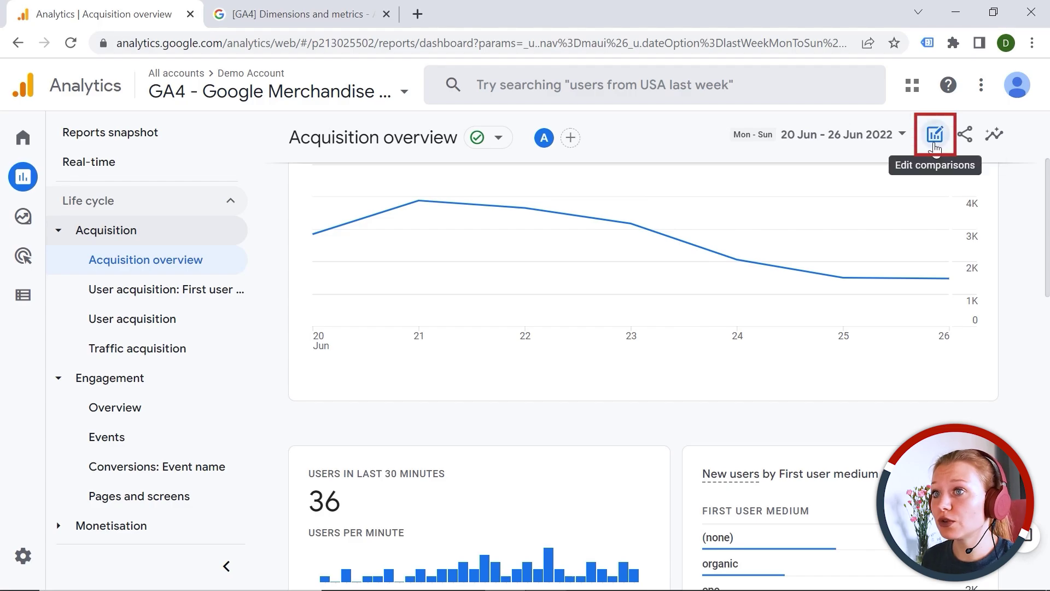
Step: Add a report comparison that includes the Country dimension with the value United States
click(935, 136)
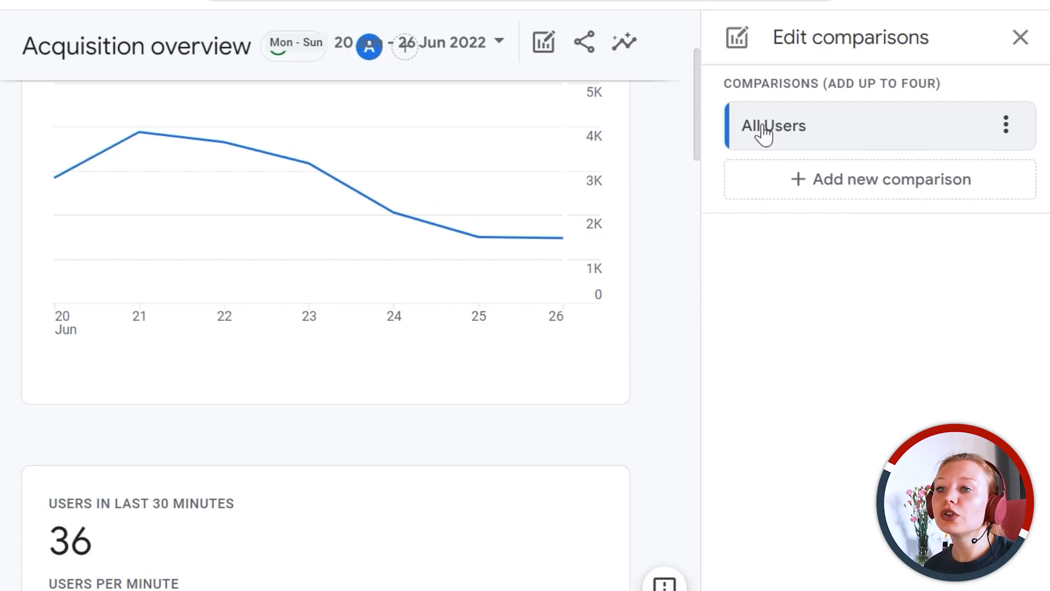
click(821, 190)
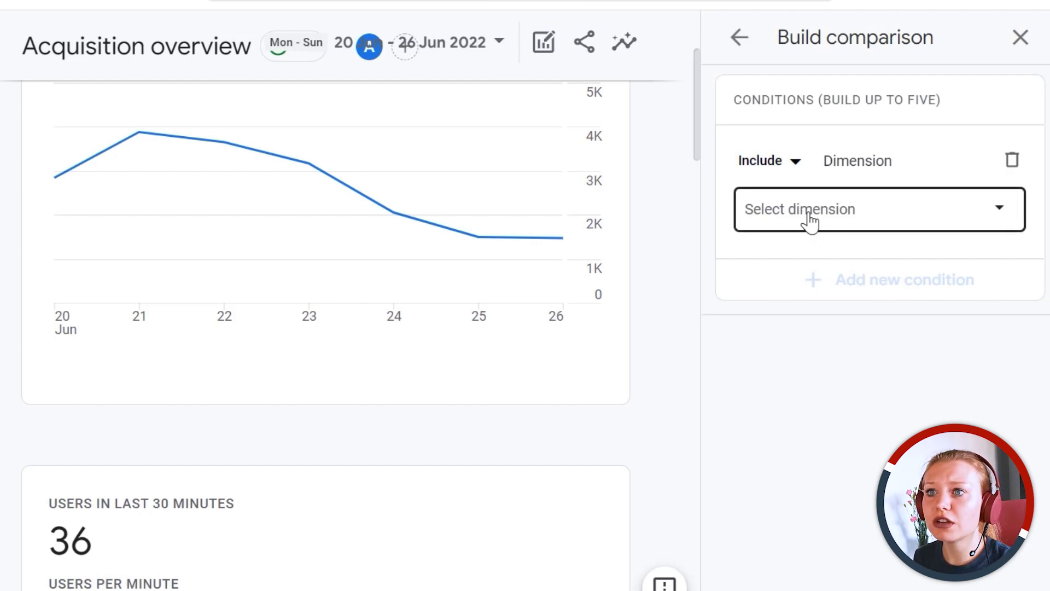
click(820, 212)
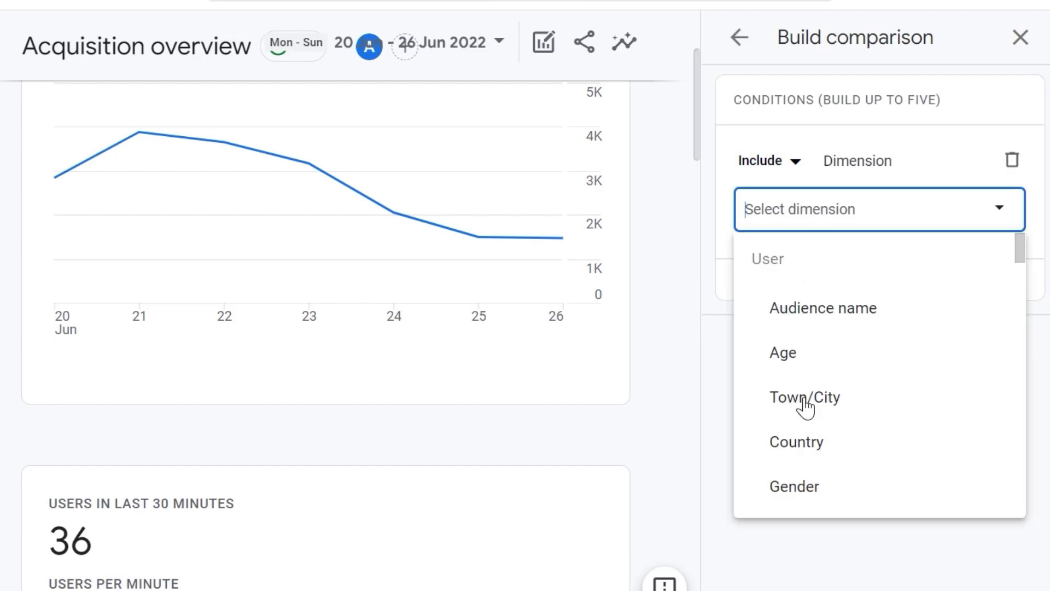
click(772, 444)
click(791, 318)
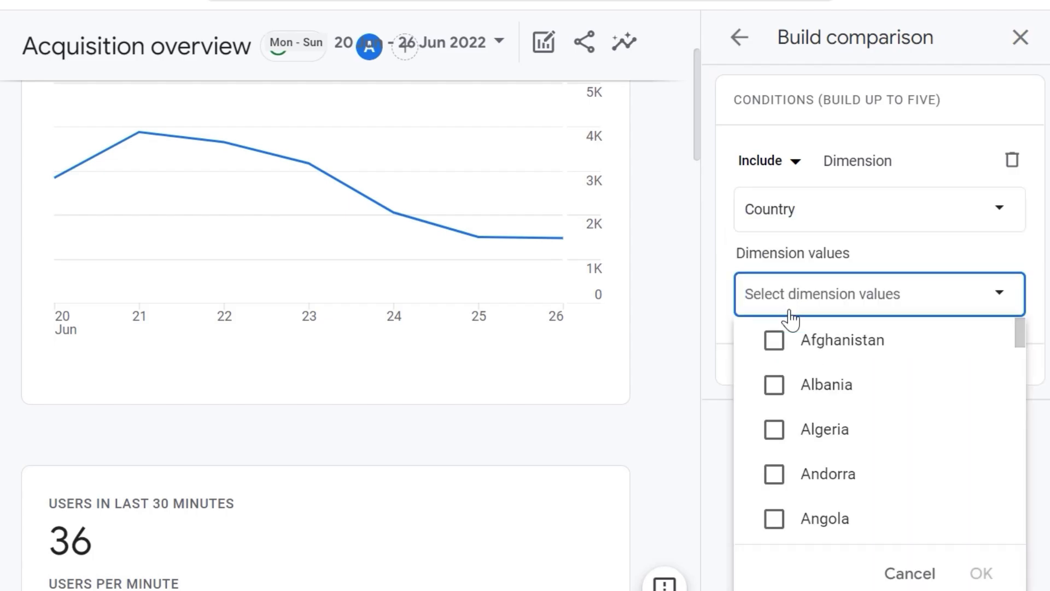
text(unit)
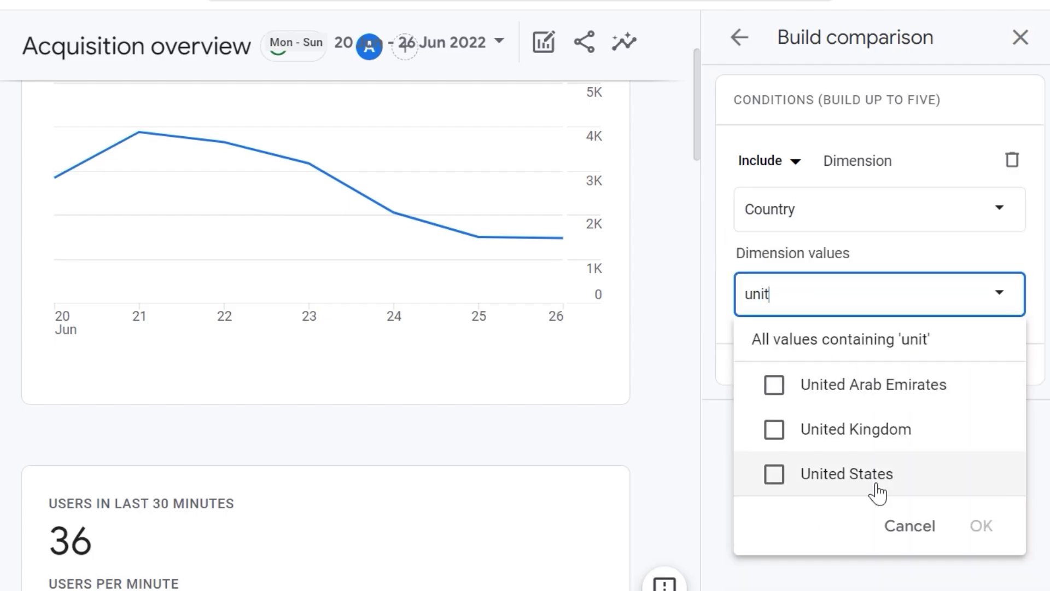
click(859, 480)
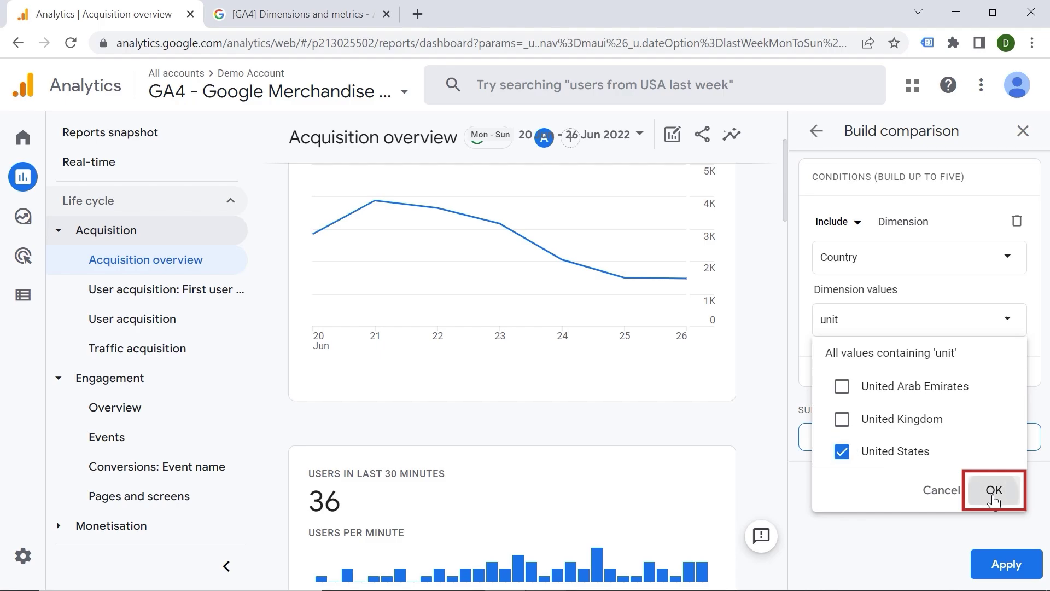
click(994, 495)
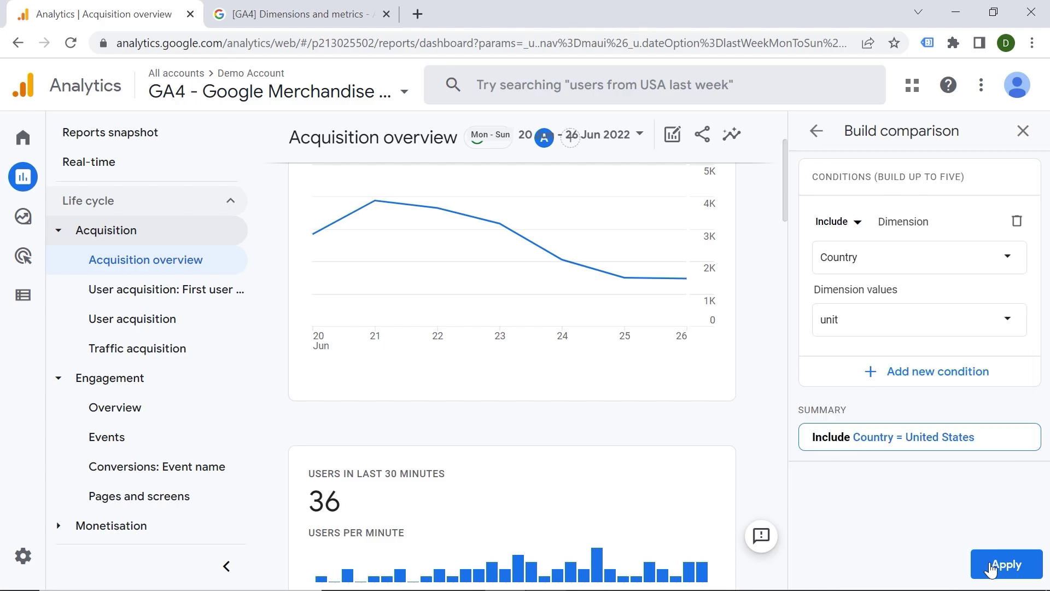
click(991, 555)
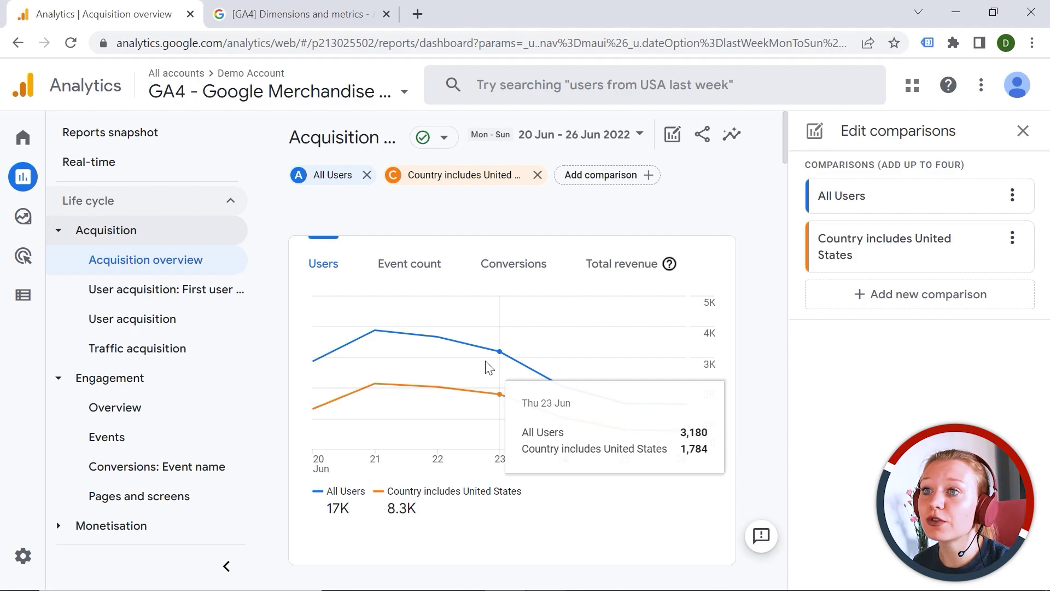
Step: Compare All Users with United States users across the acquisition, Google Ads campaign and lifetime value cards, and close the comparison editor
scroll(489, 367, down, 12)
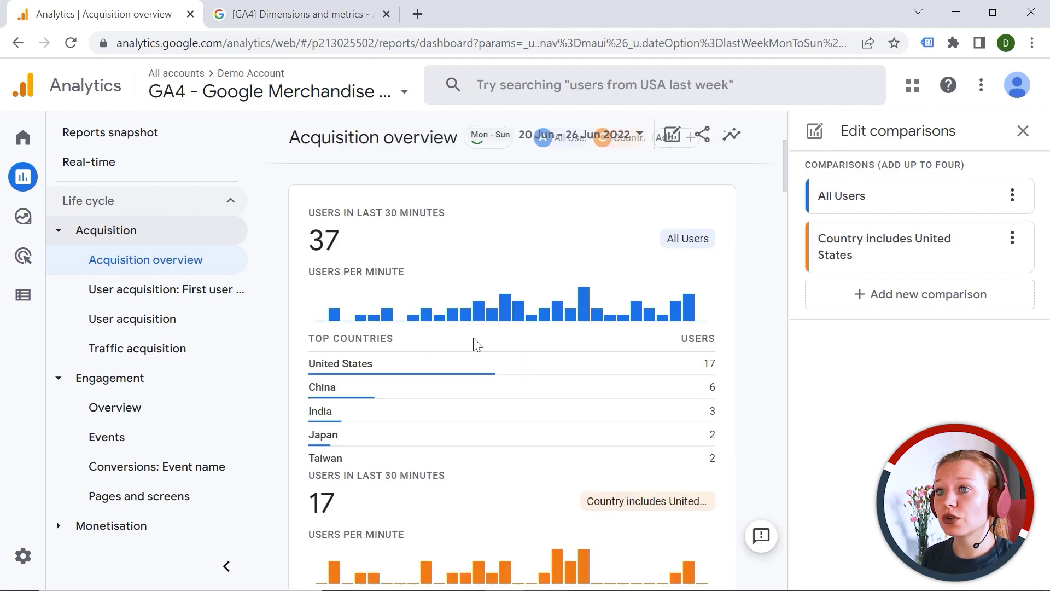
scroll(461, 325, down, 15)
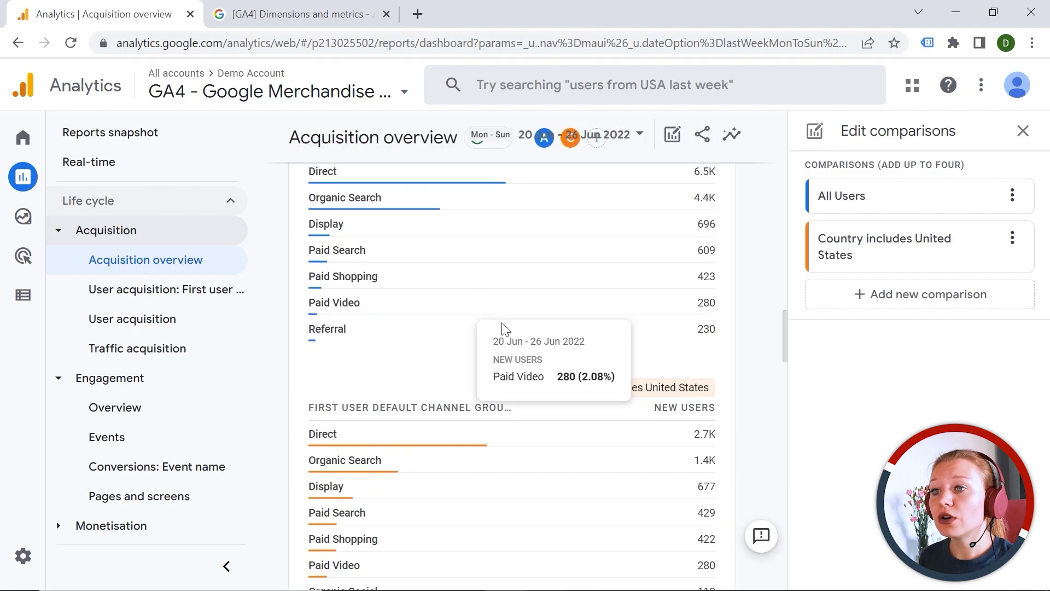
scroll(464, 280, down, 18)
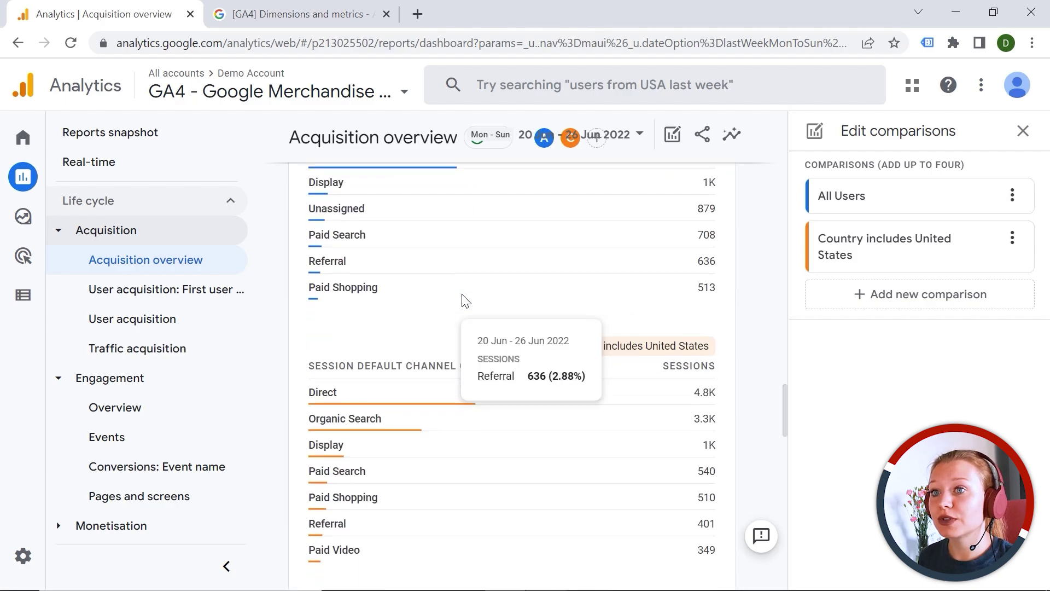
scroll(456, 290, down, 7)
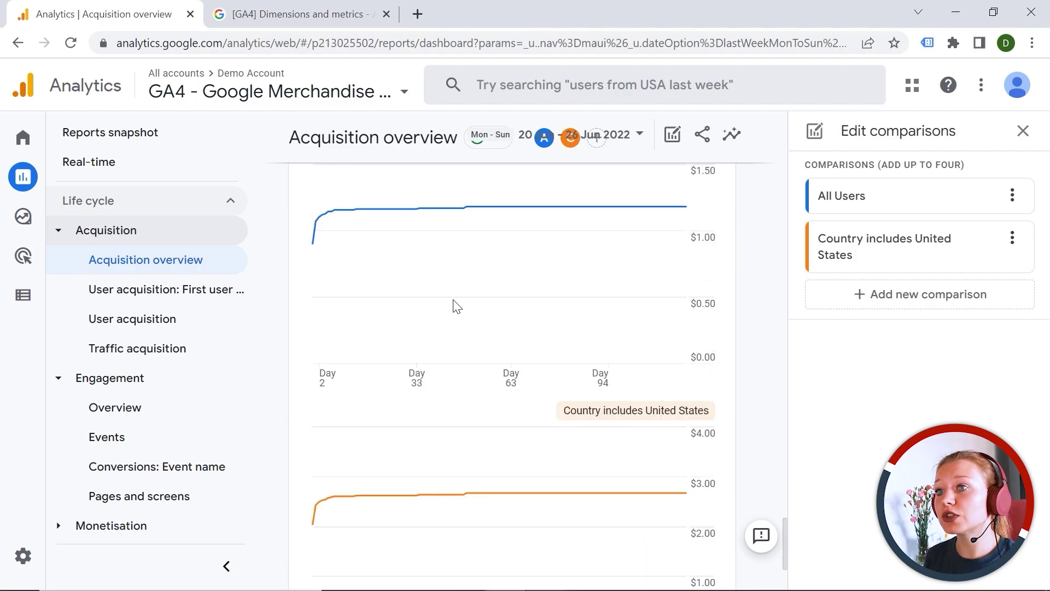
scroll(541, 372, down, 3)
scroll(545, 380, up, 20)
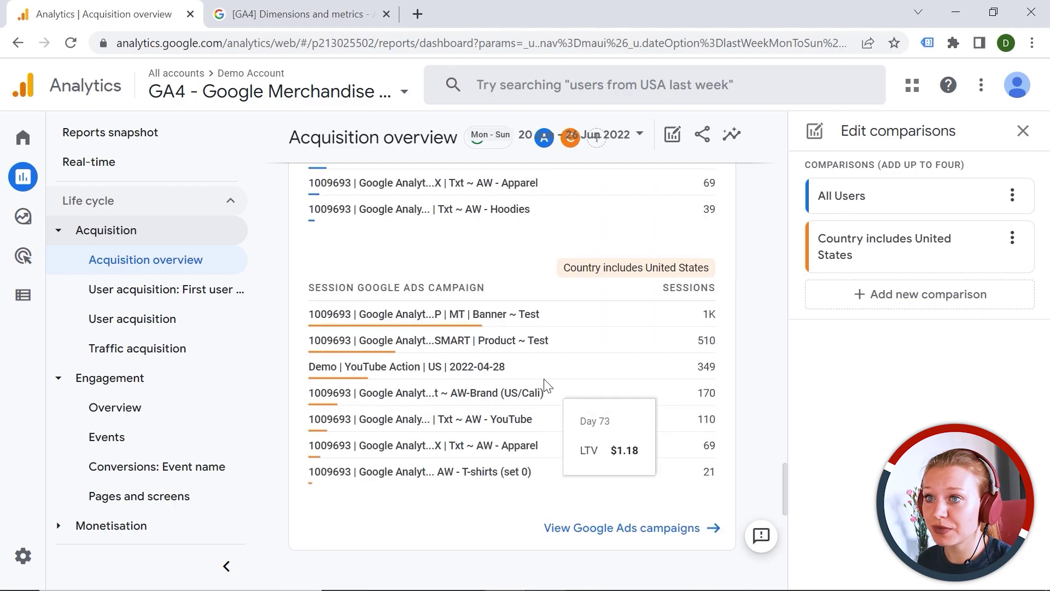
click(1028, 138)
Step: View the sharing options for the Acquisition overview report and close them without sharing
scroll(785, 378, up, 2)
scroll(782, 370, down, 3)
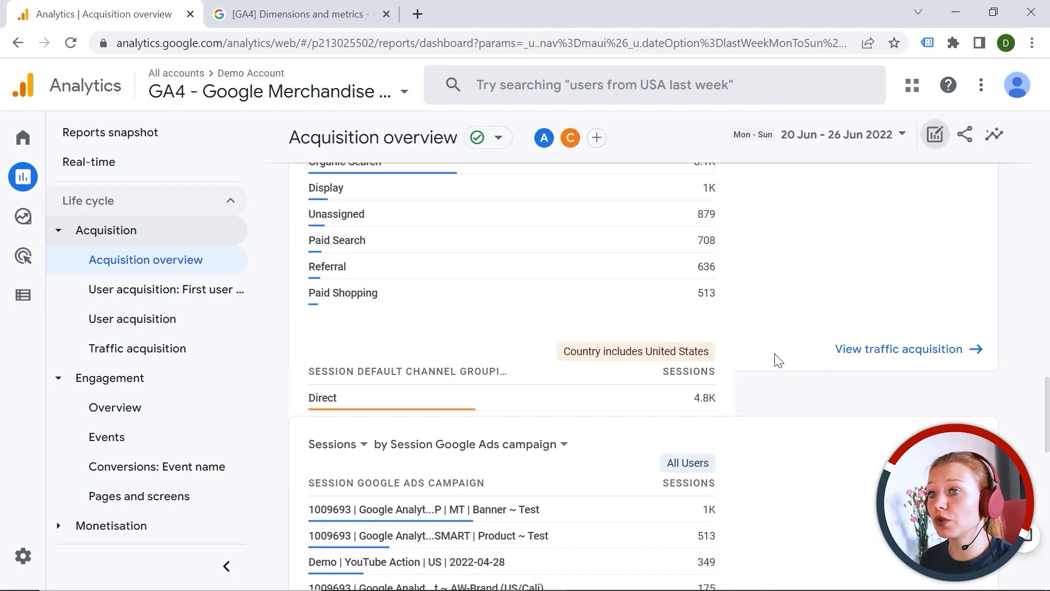
click(965, 136)
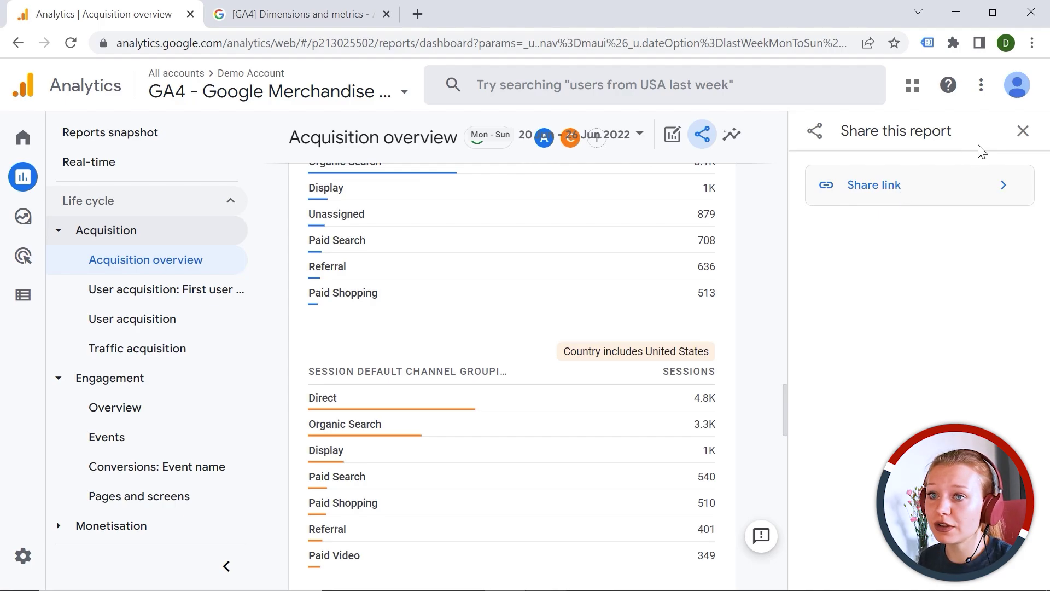
click(1022, 130)
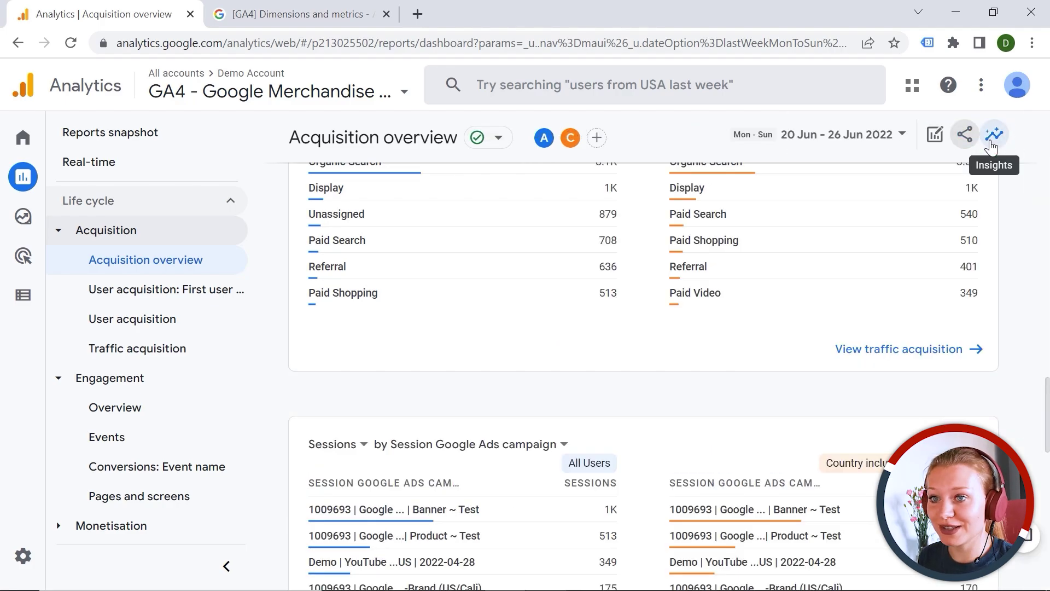
Step: Ask Insights the Basic Performance question "On what days I get the most users?", rate the answer as helpful, and close Insights
click(991, 142)
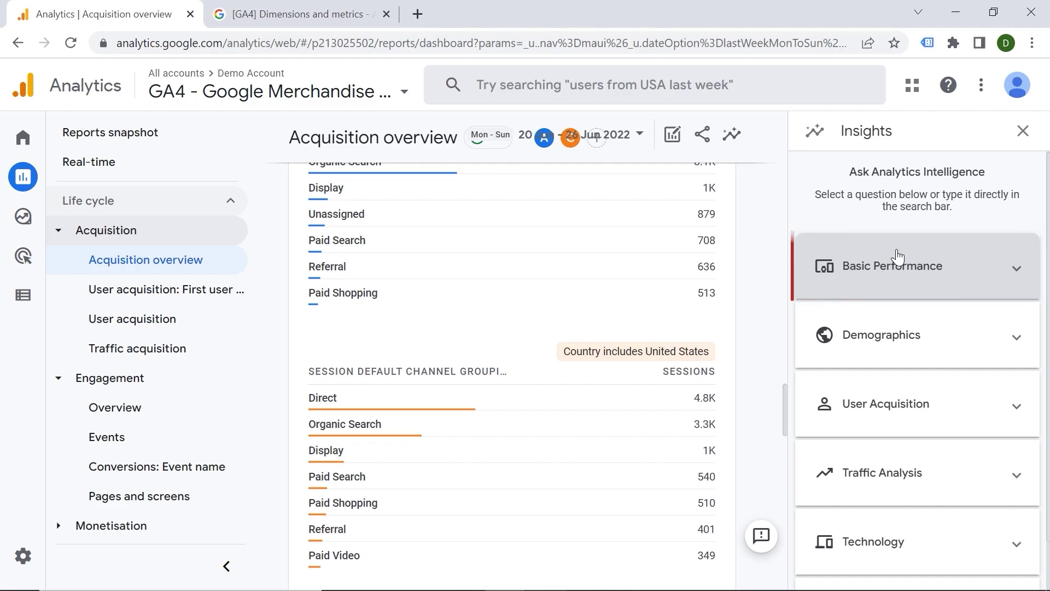
click(907, 283)
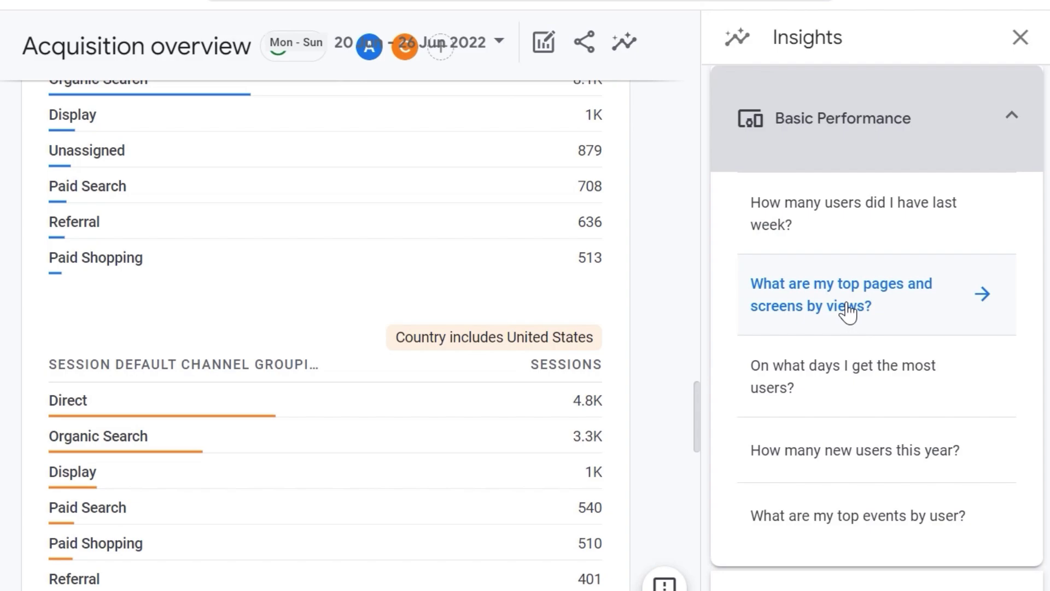
click(847, 395)
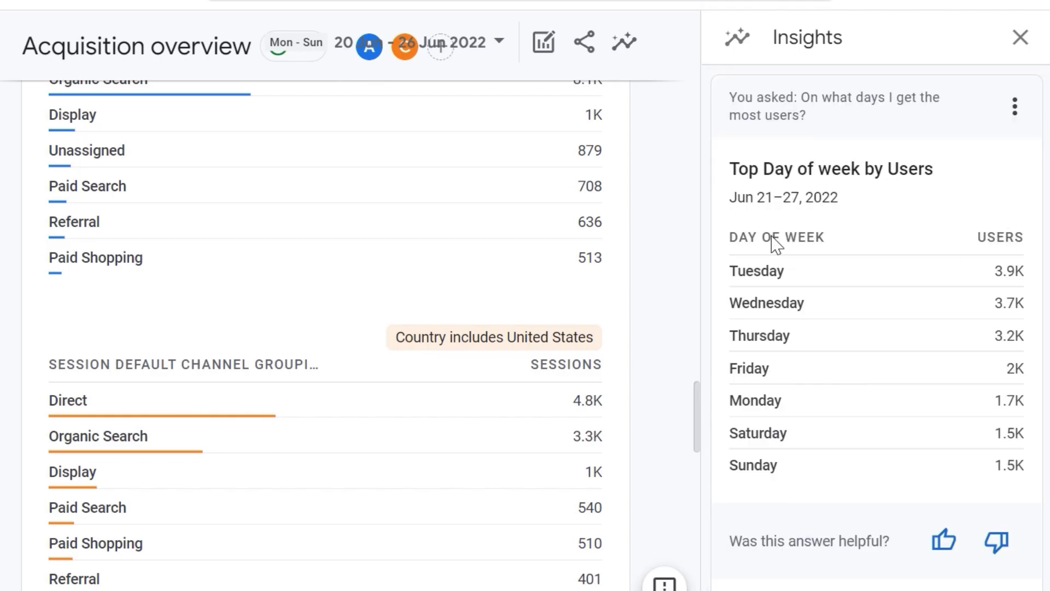
click(946, 545)
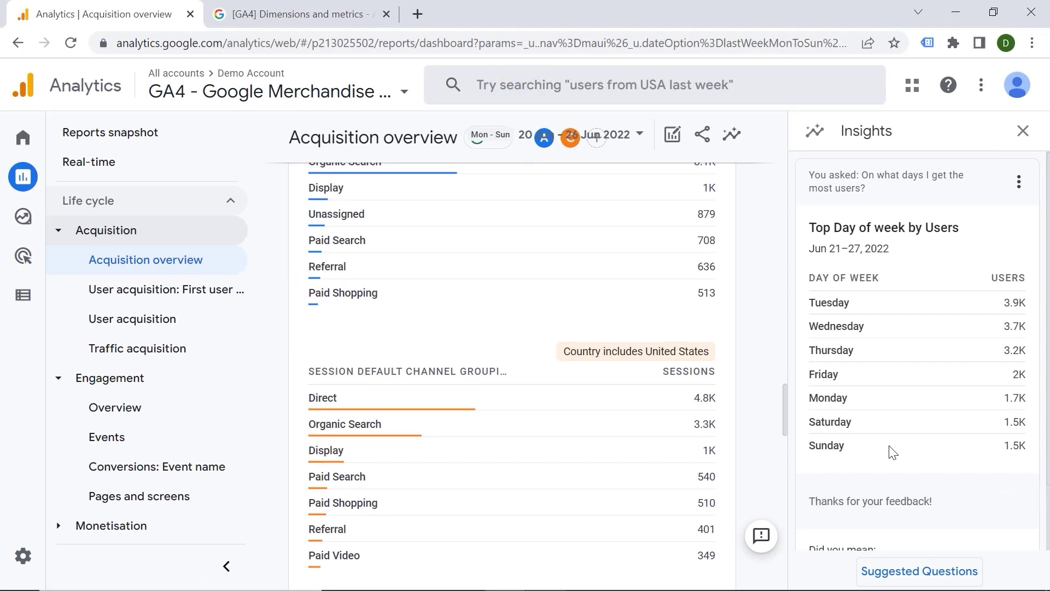
click(1024, 133)
Step: Remove the United States country comparison from the Acquisition overview report
scroll(571, 341, up, 15)
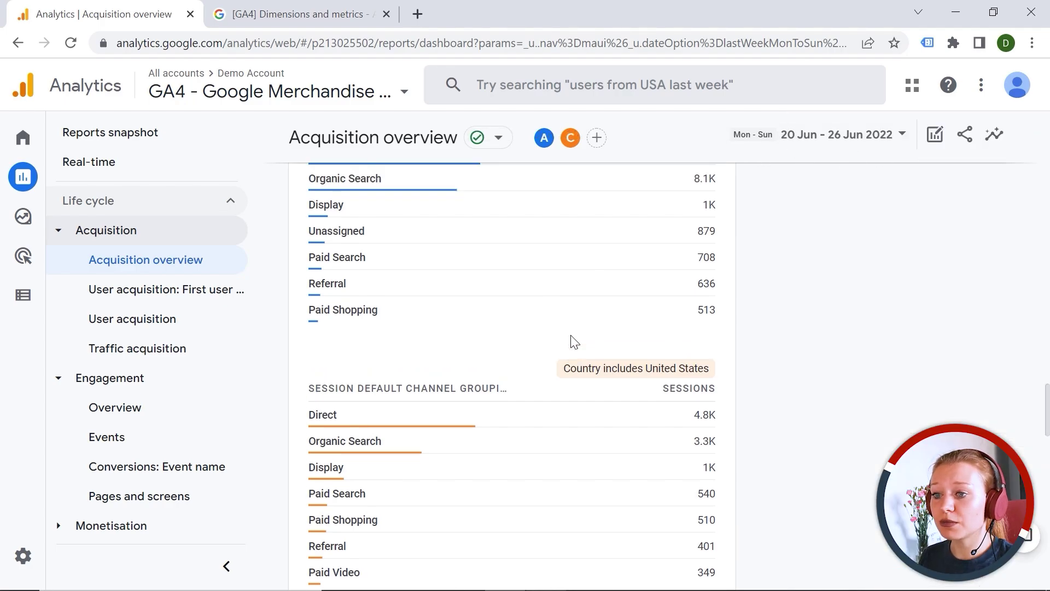
scroll(572, 340, up, 5)
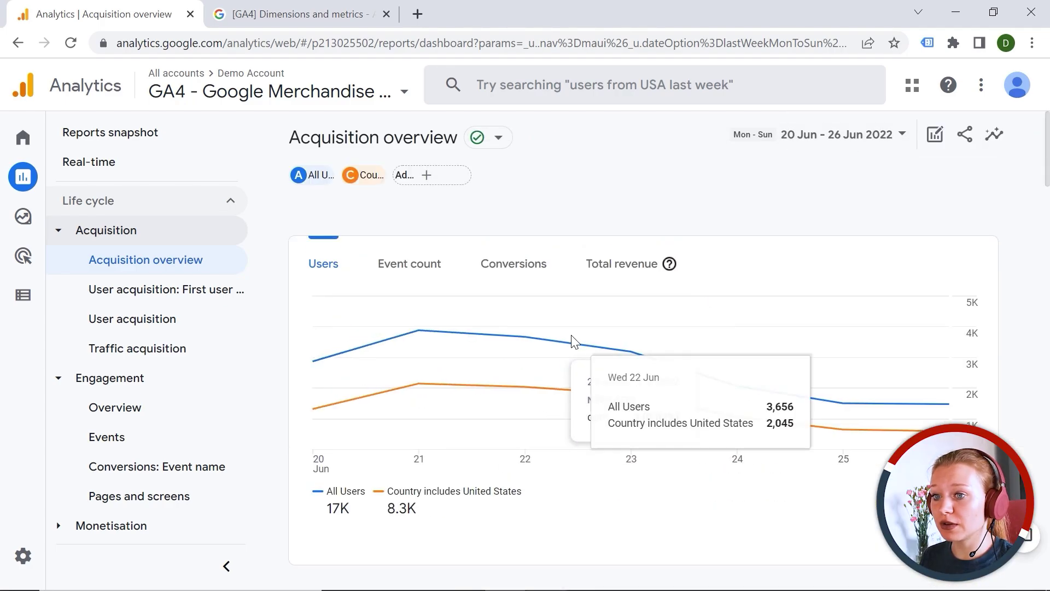
click(538, 177)
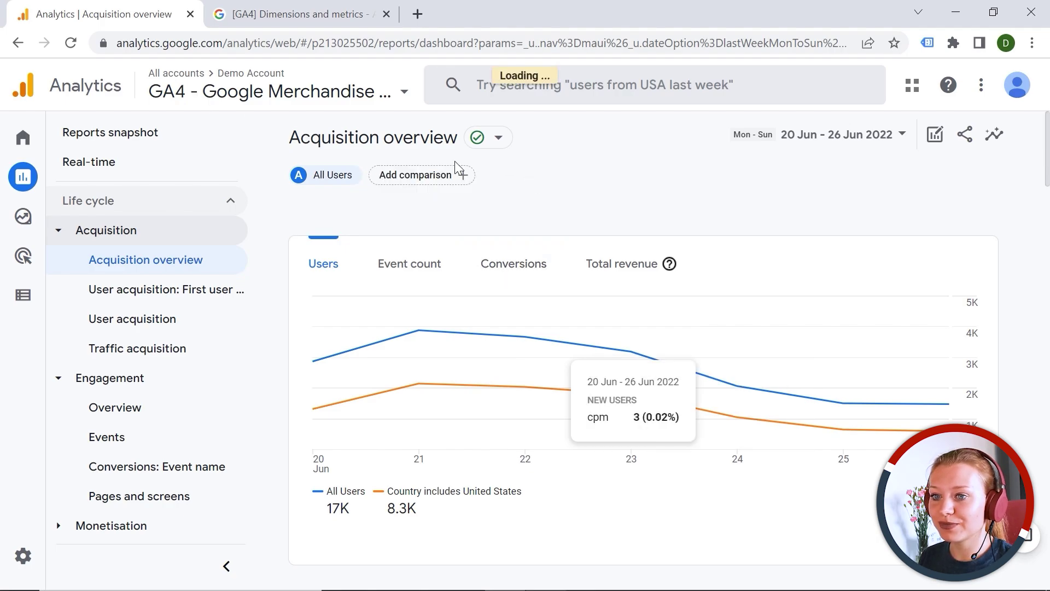
Step: Open the User acquisition report and set its table's primary dimension to First user source / medium
click(164, 323)
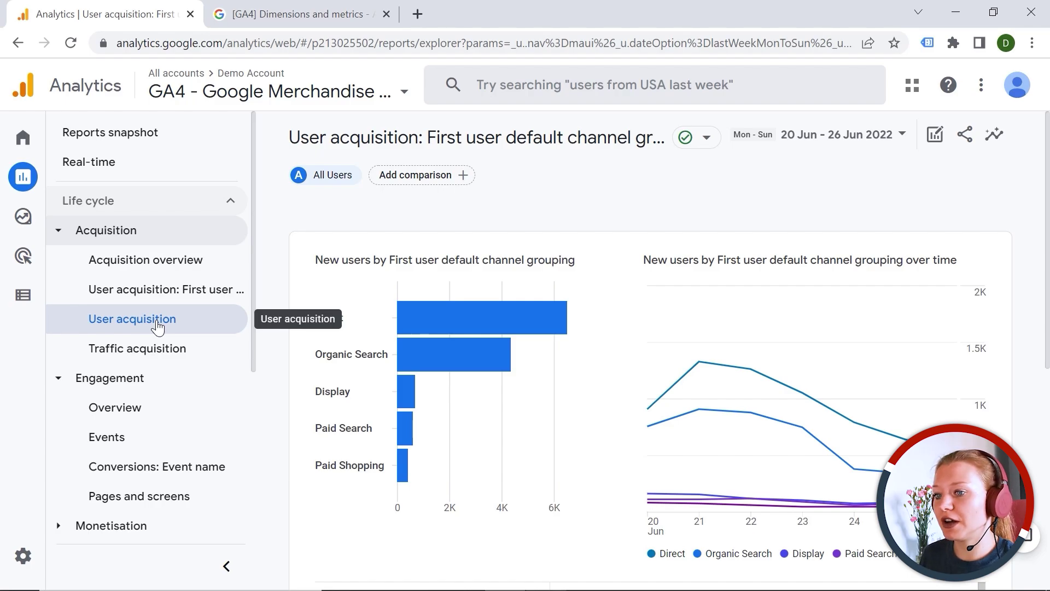
scroll(448, 242, down, 6)
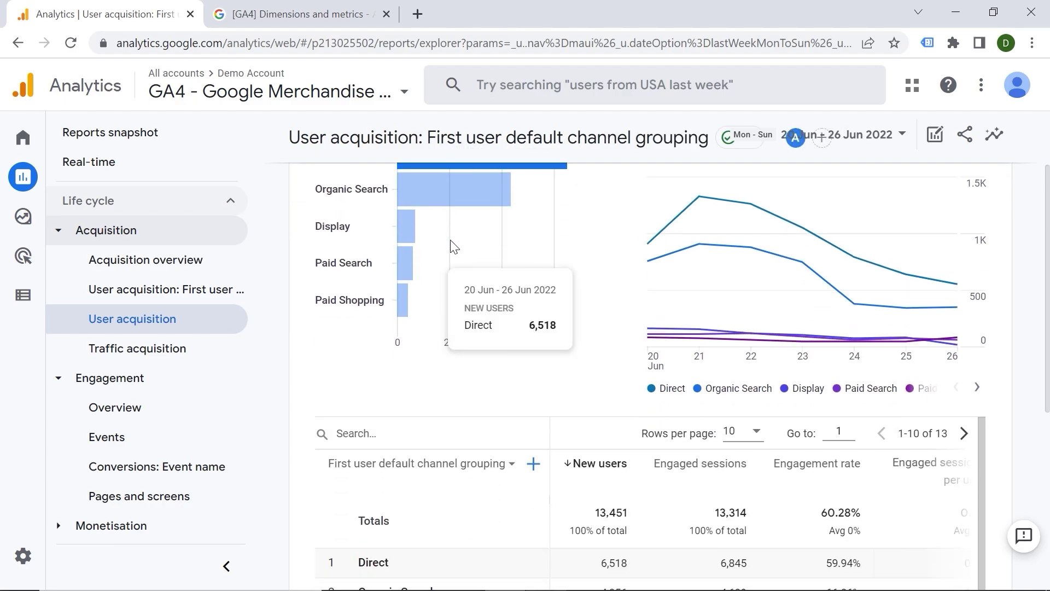
scroll(537, 263, down, 2)
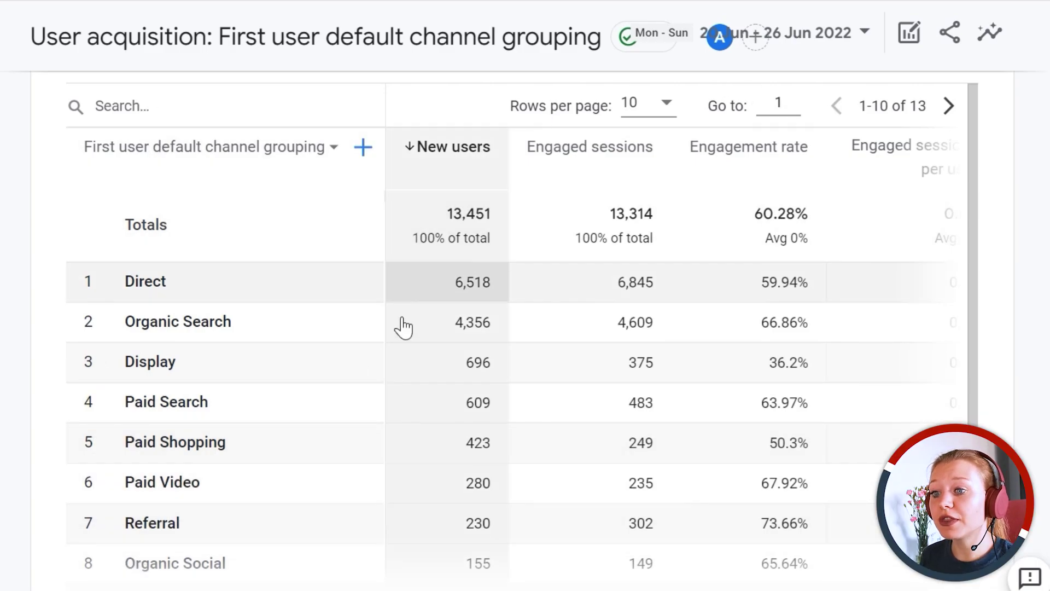
click(188, 155)
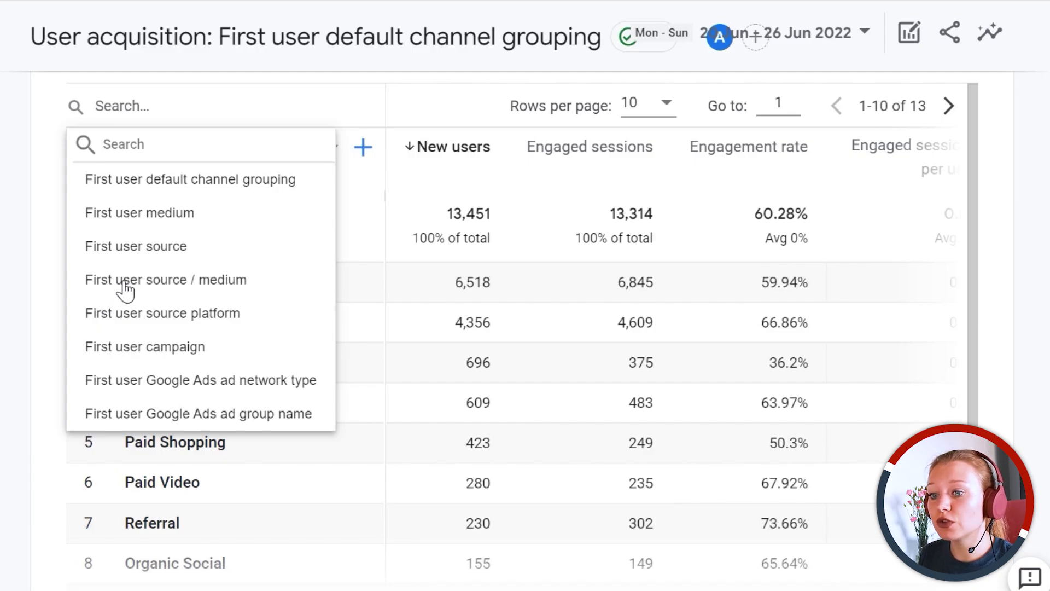
key(Escape)
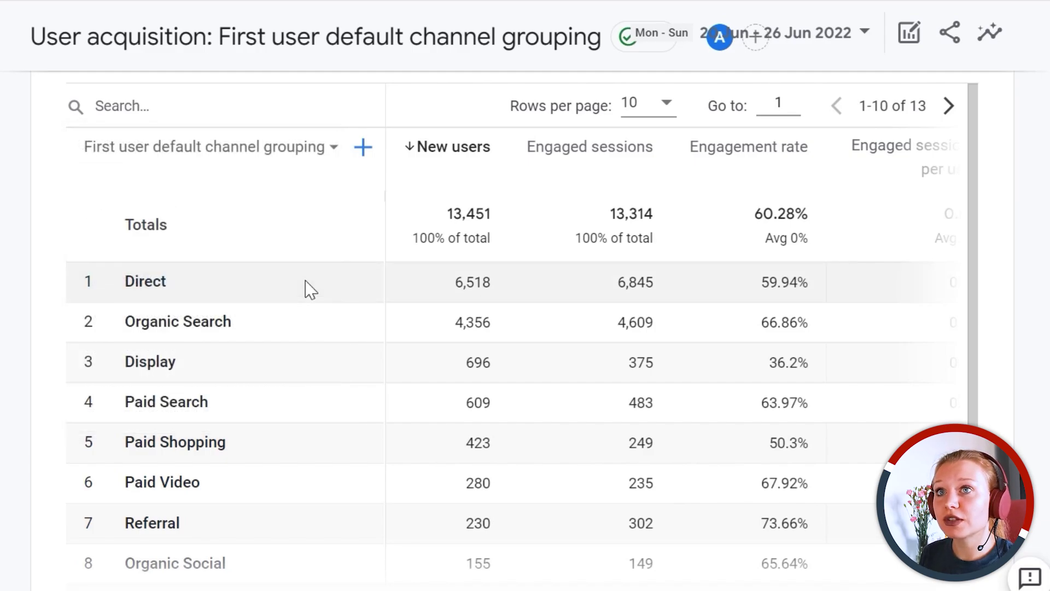
Step: Search the User acquisition table for "cpc", and clear the search to list all sources again
click(180, 106)
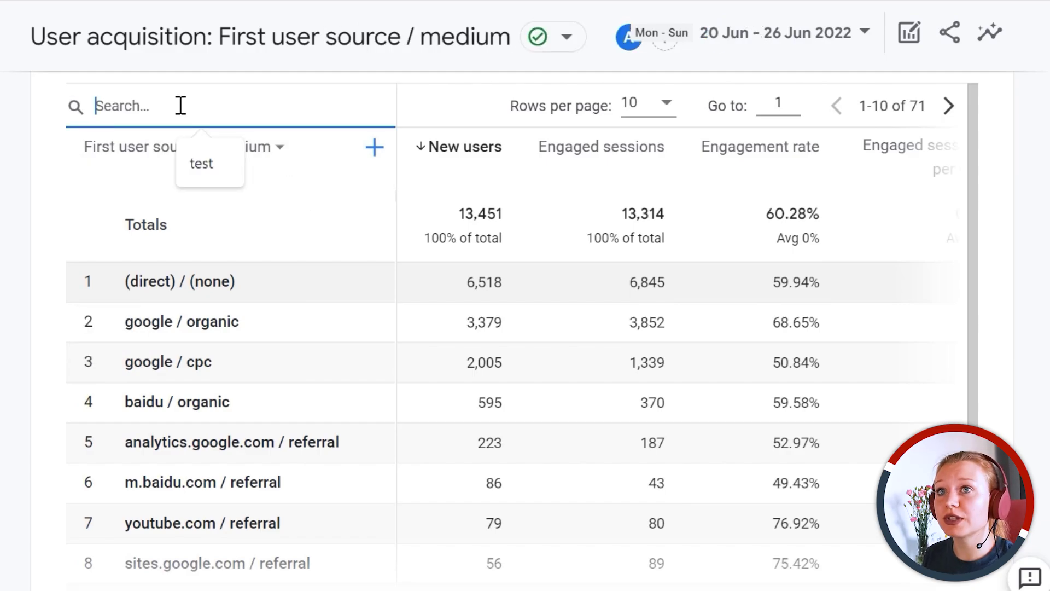
text(cpc)
key(Return)
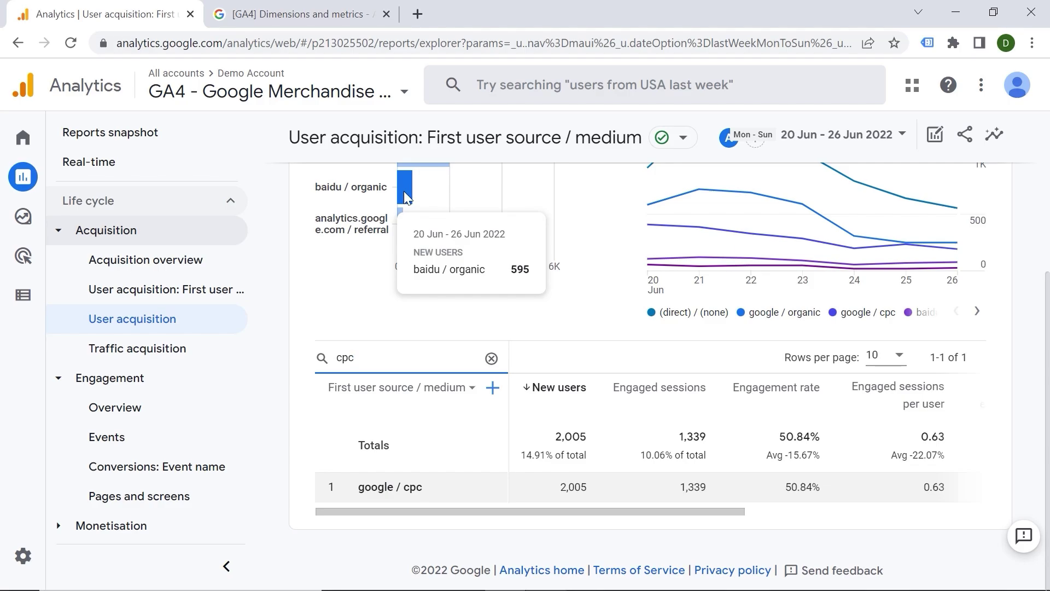
click(491, 359)
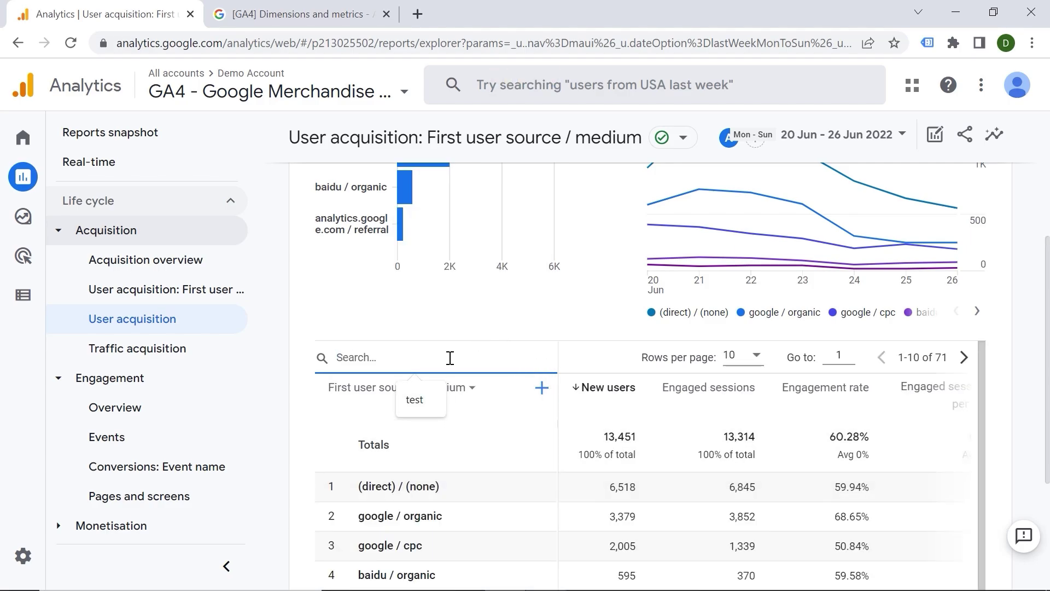
Step: Add Device category as a secondary dimension to the User acquisition table
scroll(628, 410, down, 2)
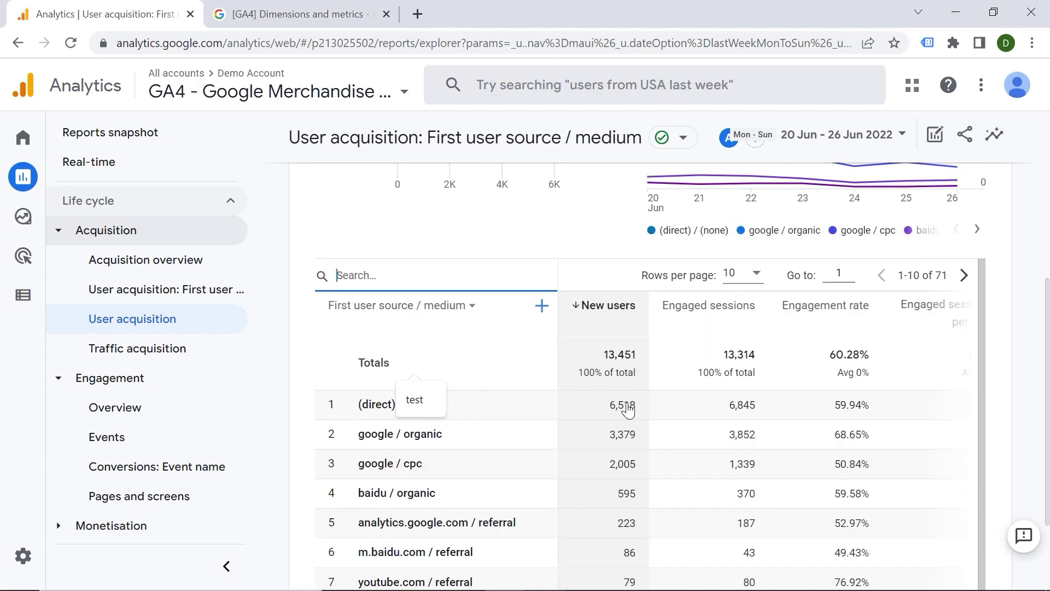
click(543, 314)
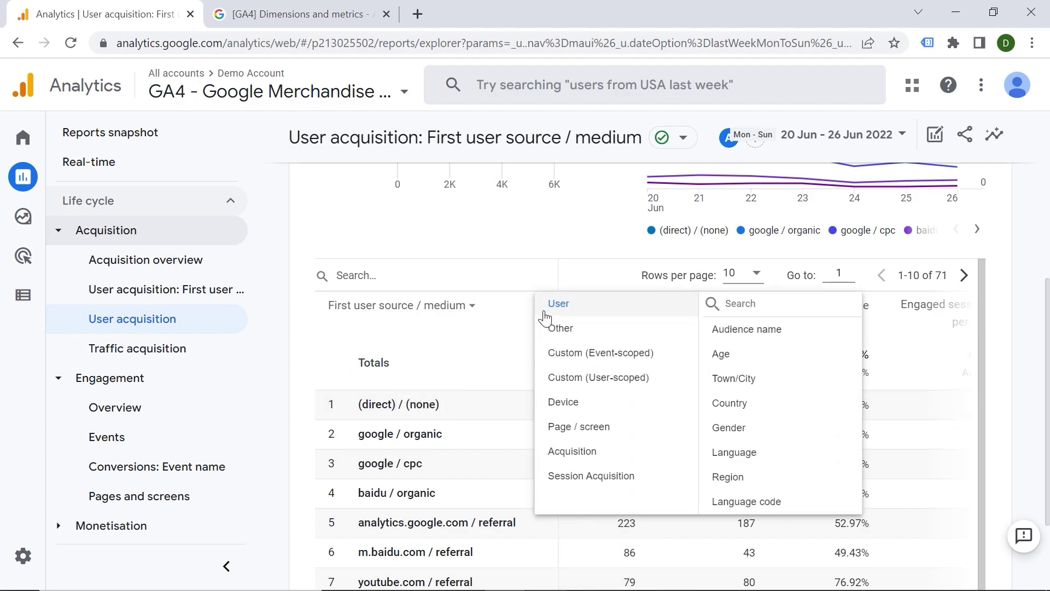
click(587, 412)
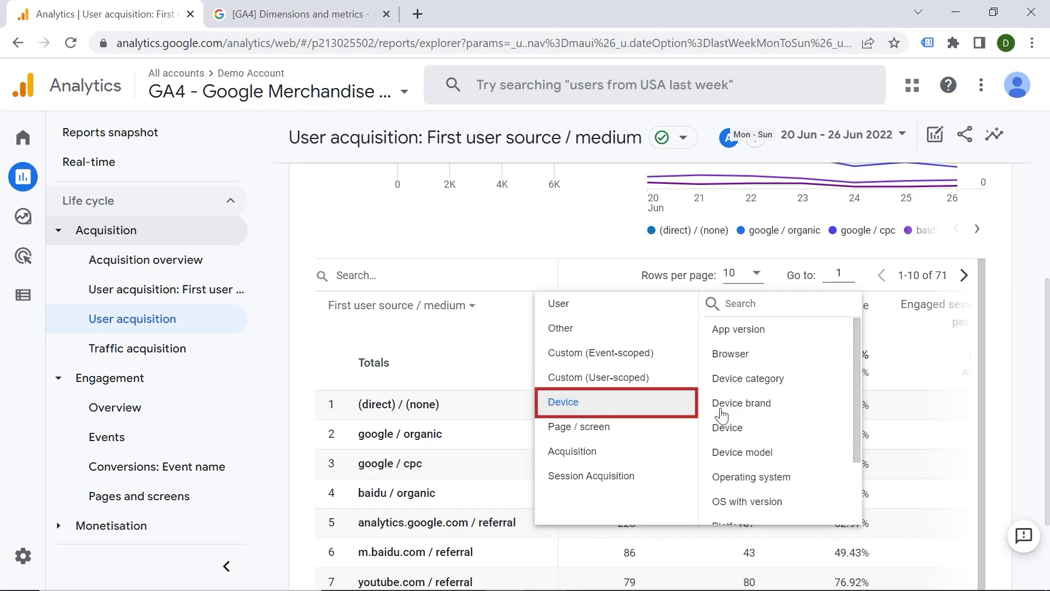
click(765, 383)
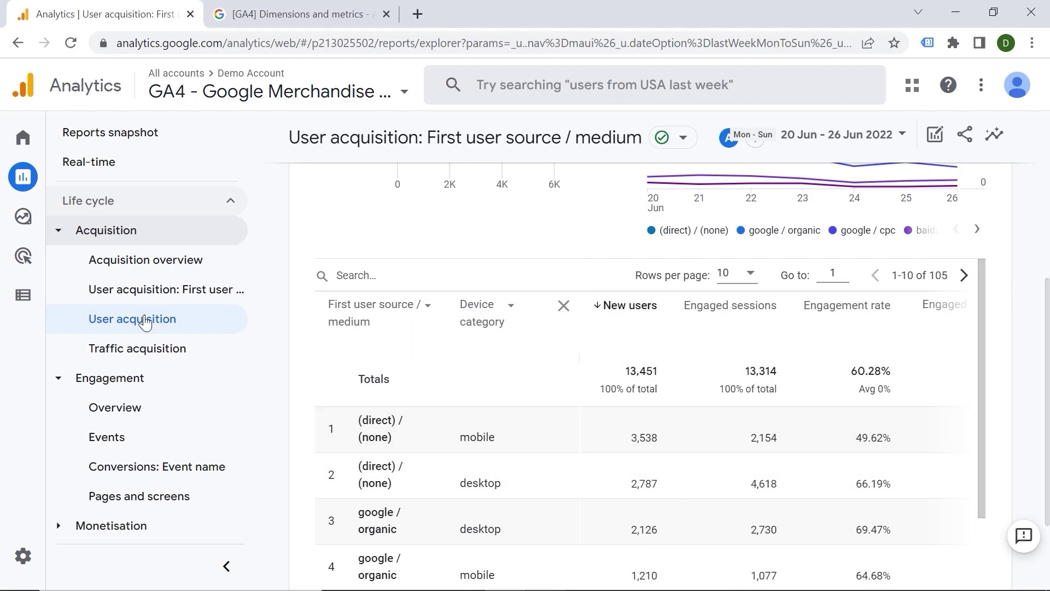
Step: Open the Traffic acquisition report and change its table's primary dimension to Session source
click(106, 359)
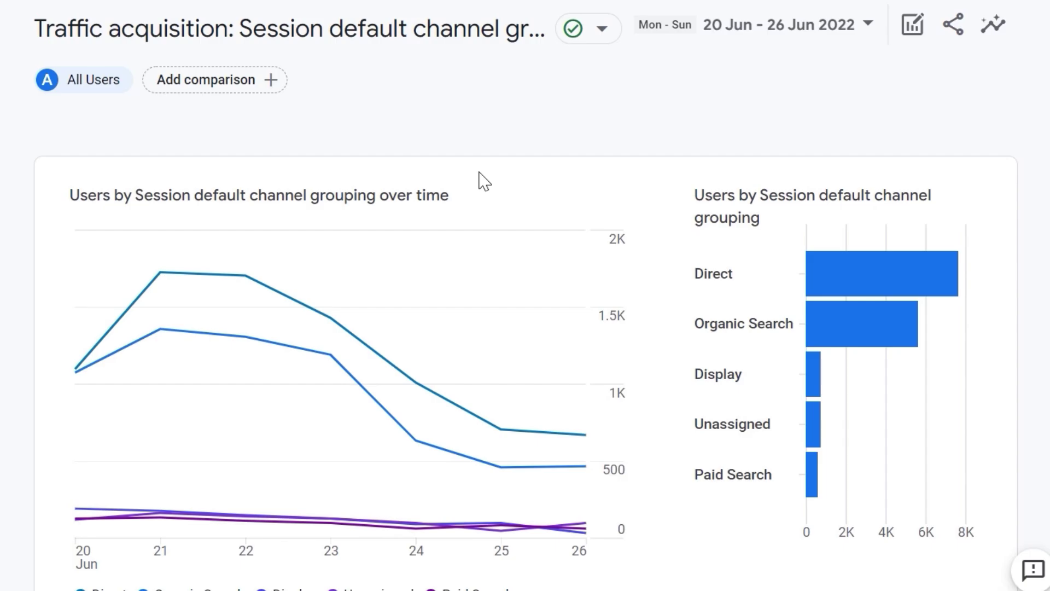
scroll(481, 180, down, 5)
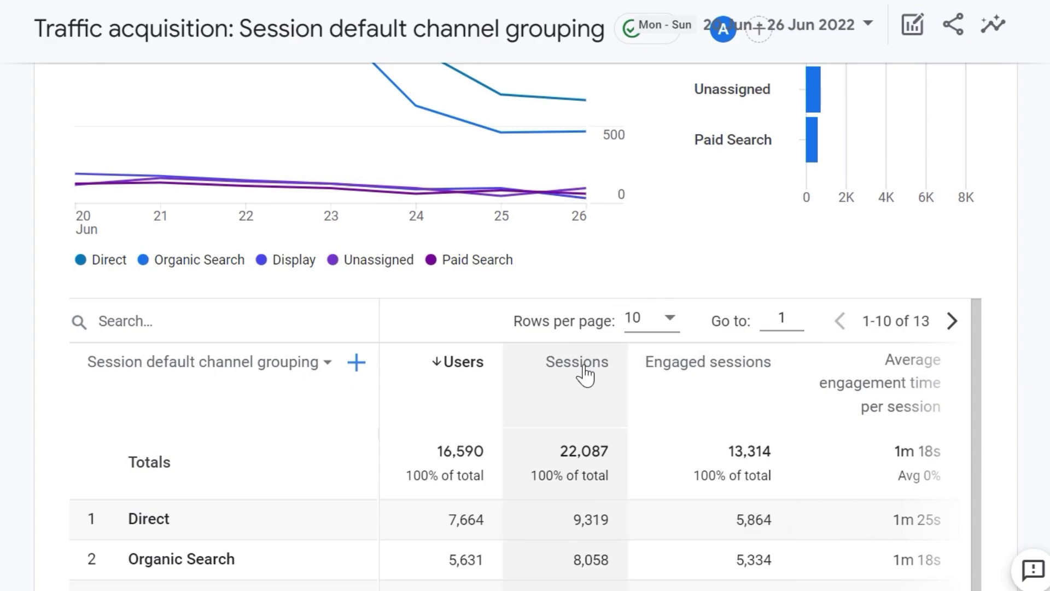
mouse_move(526, 395)
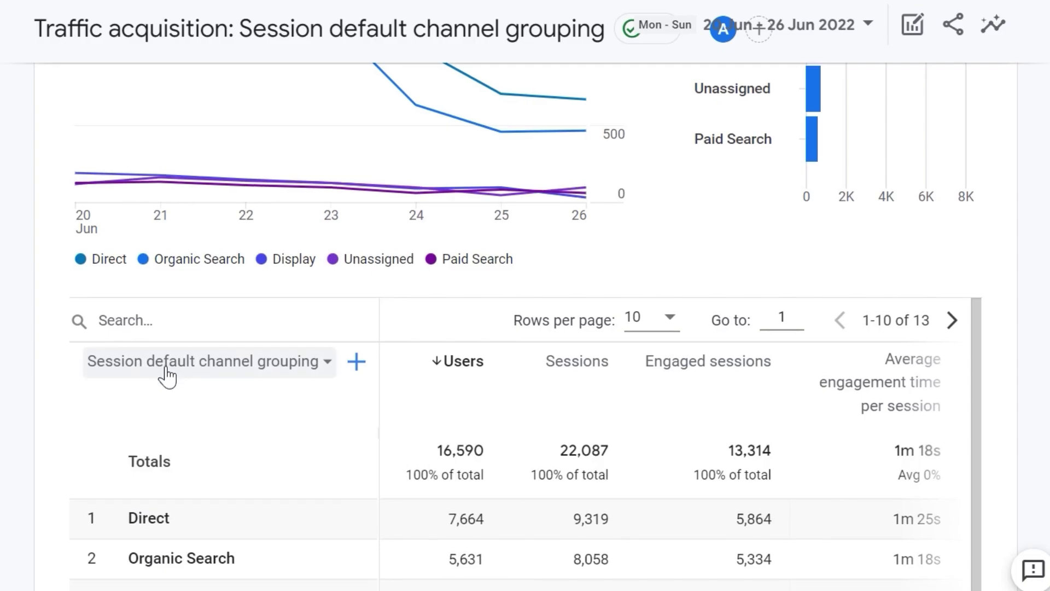
scroll(219, 404, down, 2)
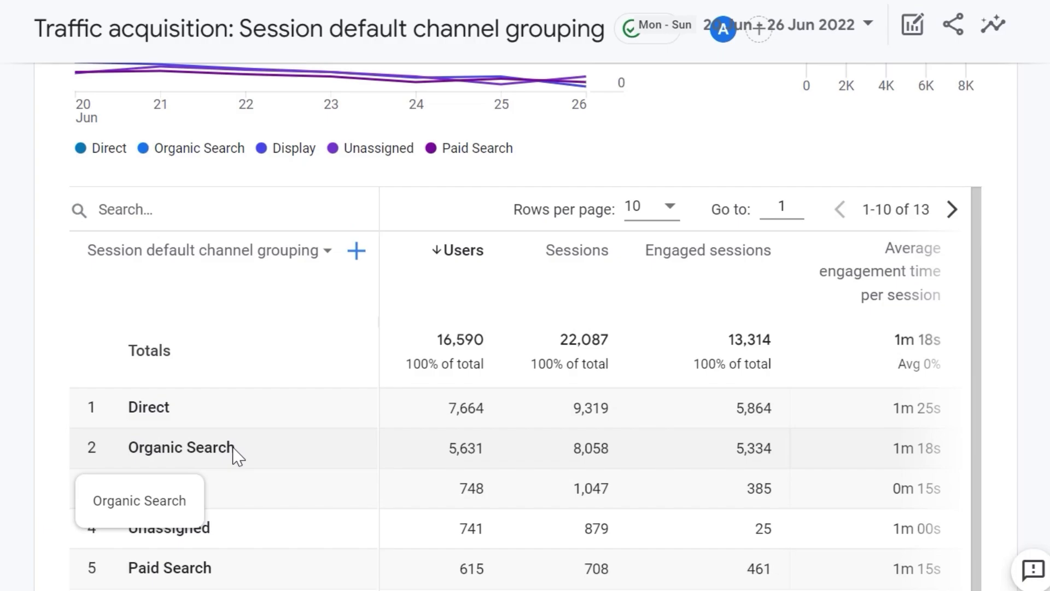
click(250, 258)
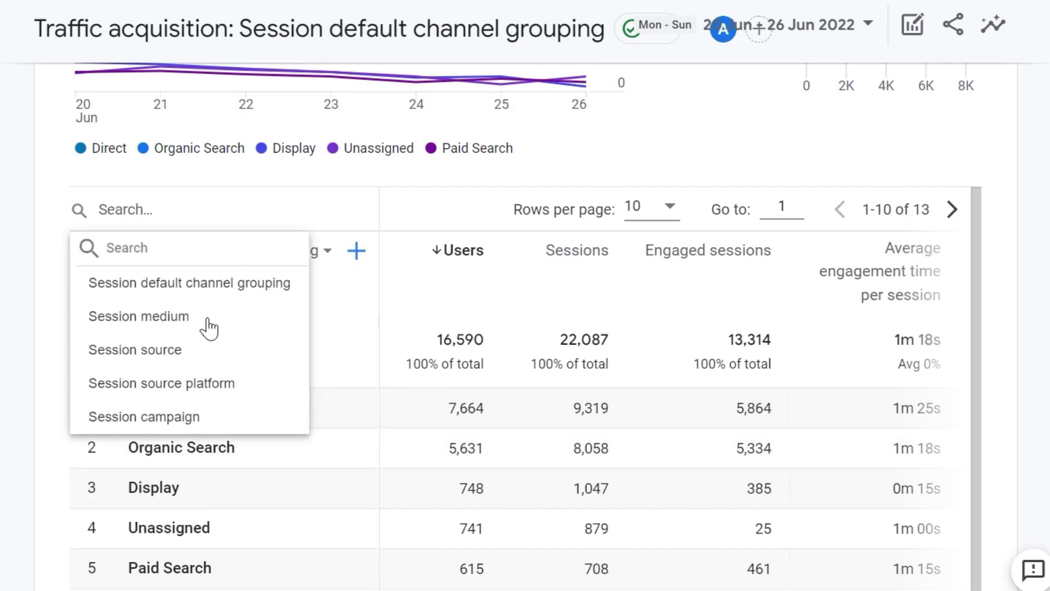
click(151, 353)
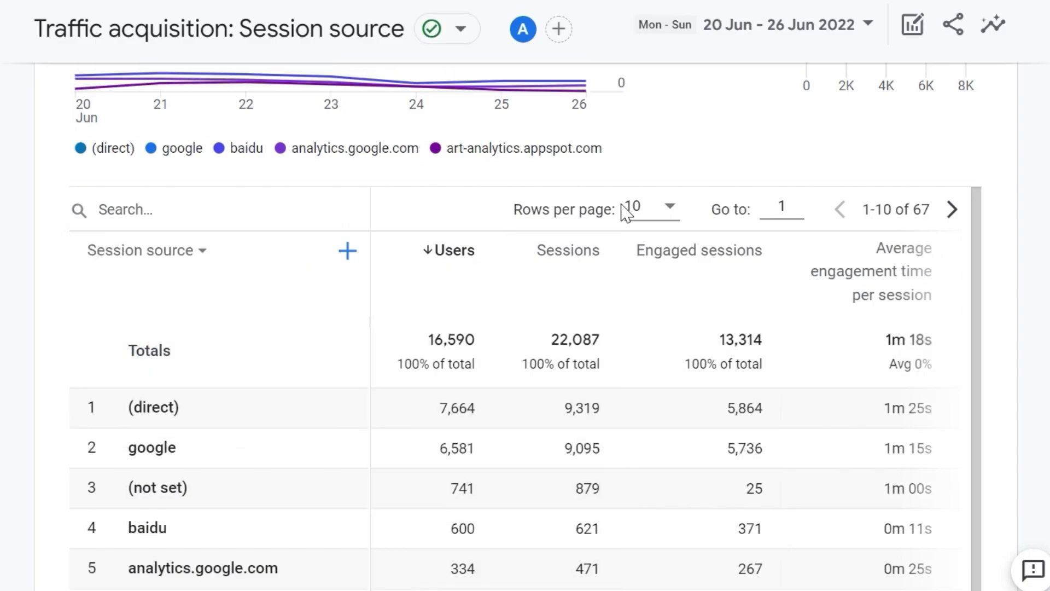
Step: View the rows-per-page options of the Session source table, and look through its rows and further metric columns
click(670, 211)
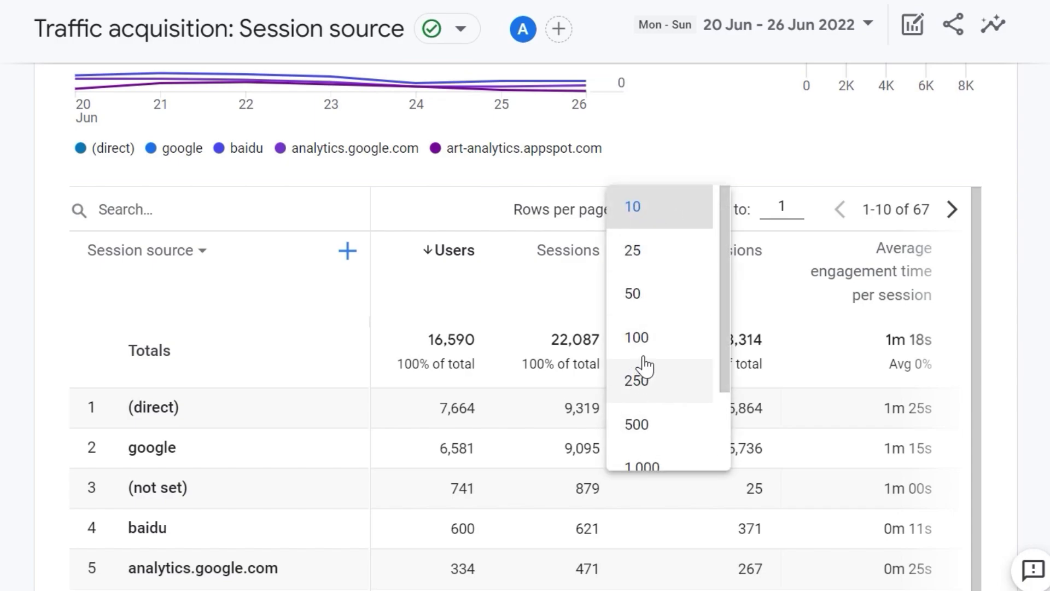
click(798, 207)
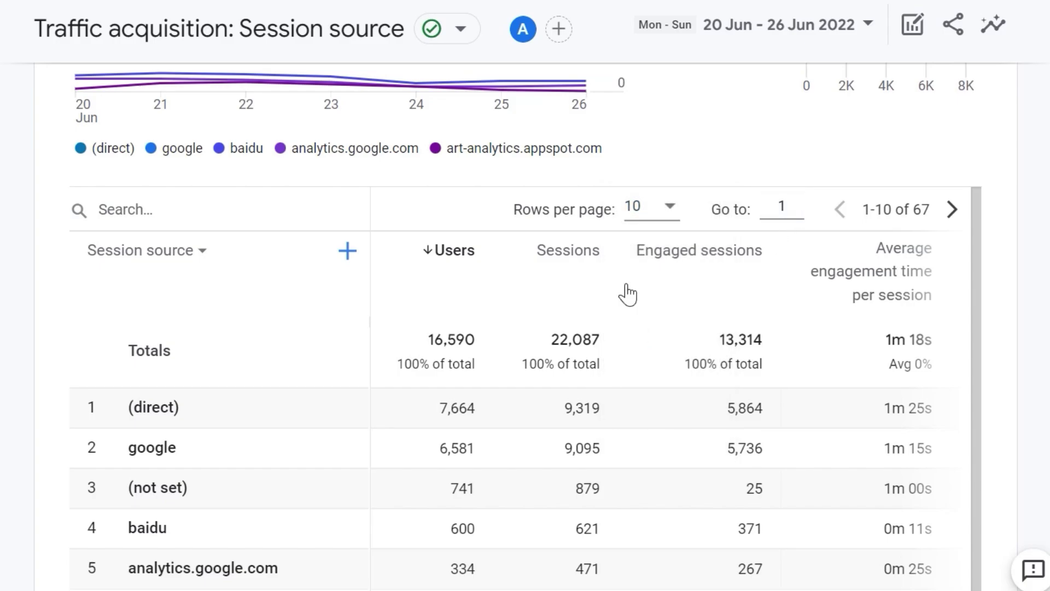
scroll(702, 342, down, 1)
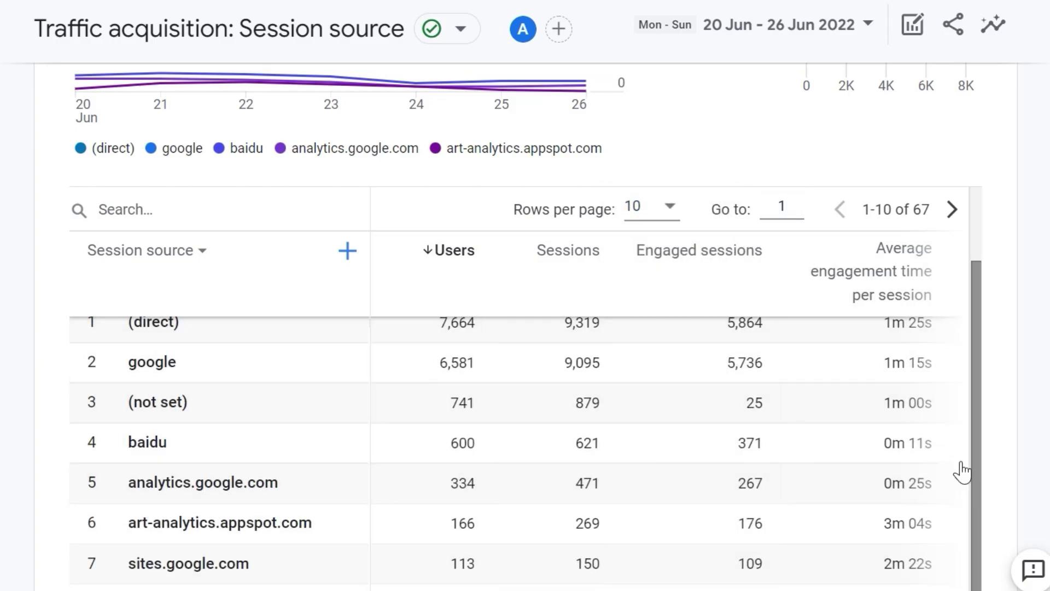
scroll(962, 469, down, 3)
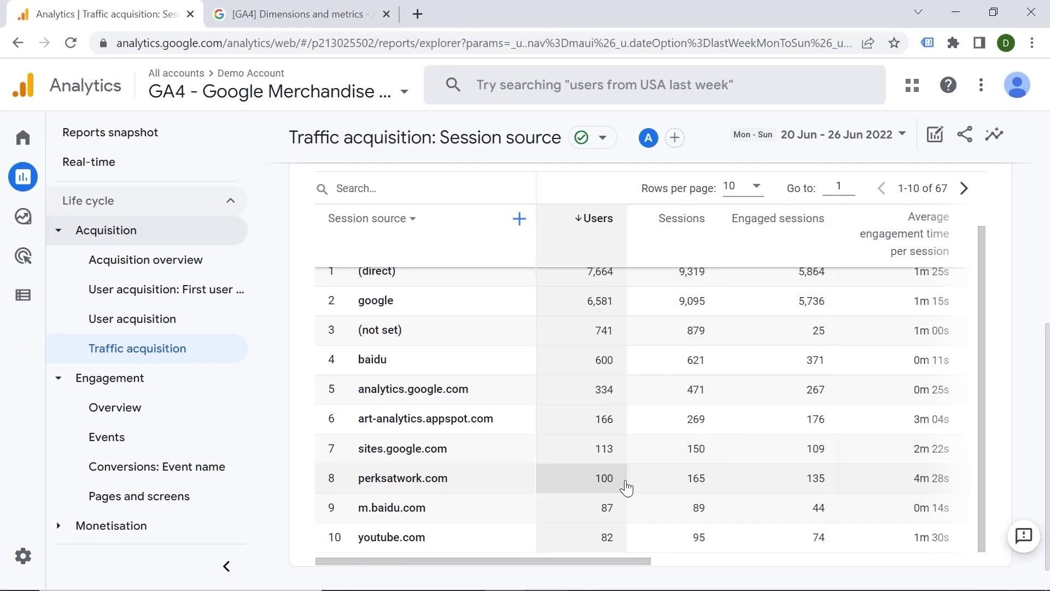
scroll(651, 392, up, 2)
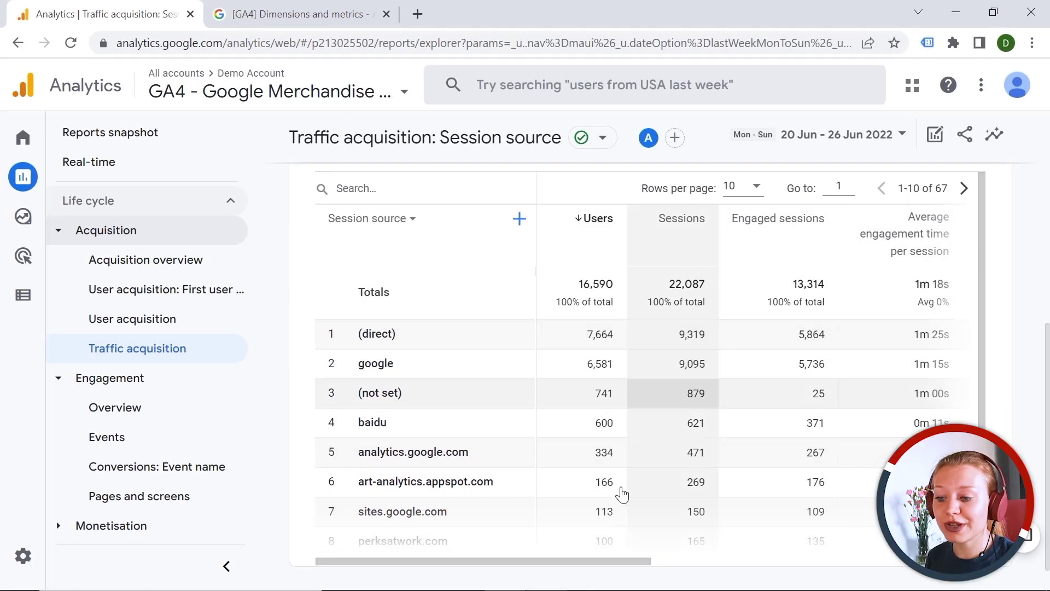
drag(651, 559, 770, 552)
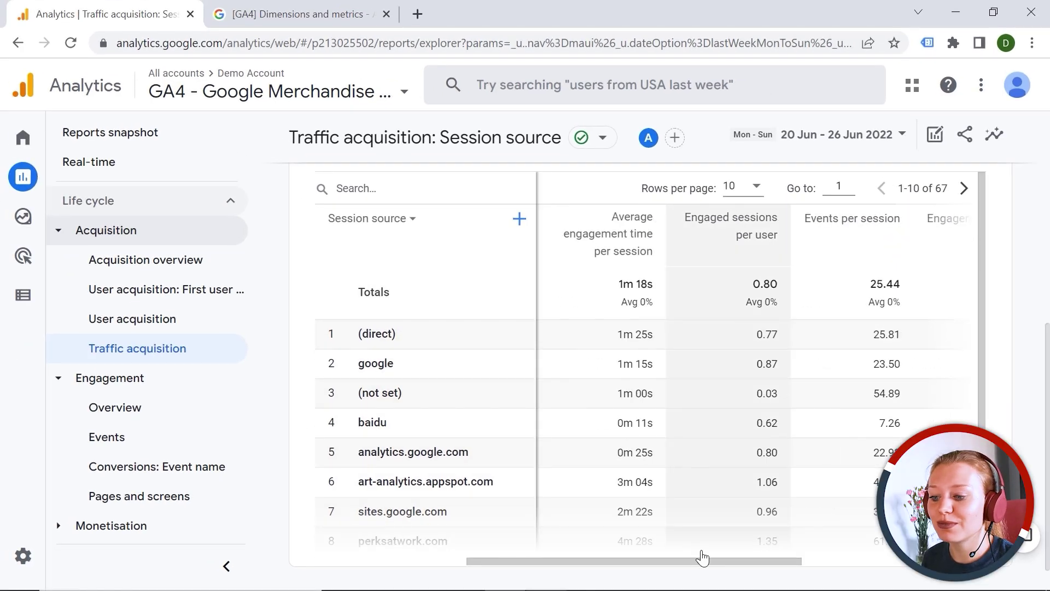
Step: Open the Overview report of the Engagement section
click(104, 378)
click(82, 383)
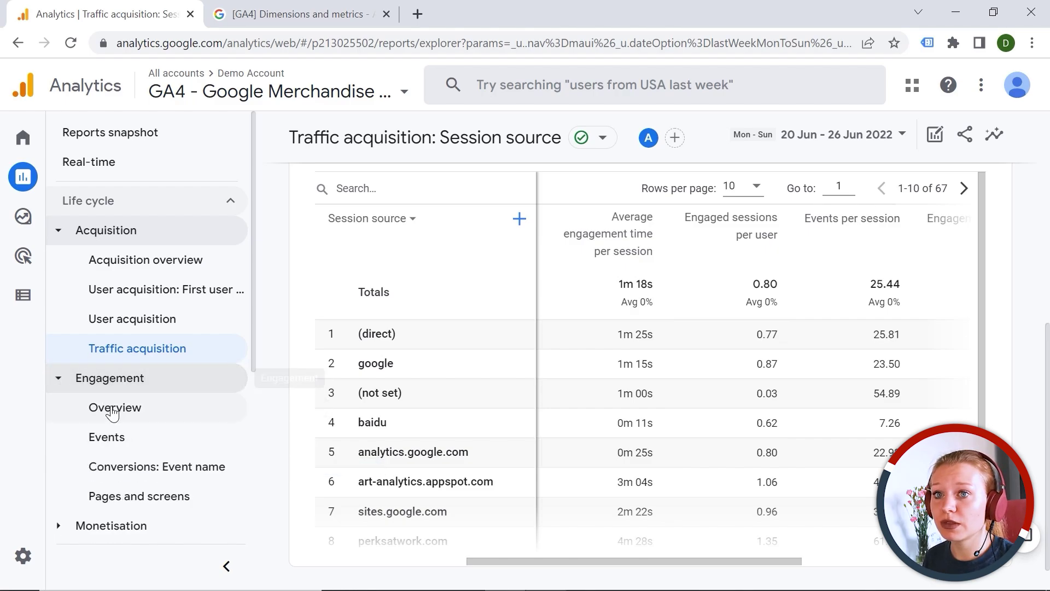
click(112, 413)
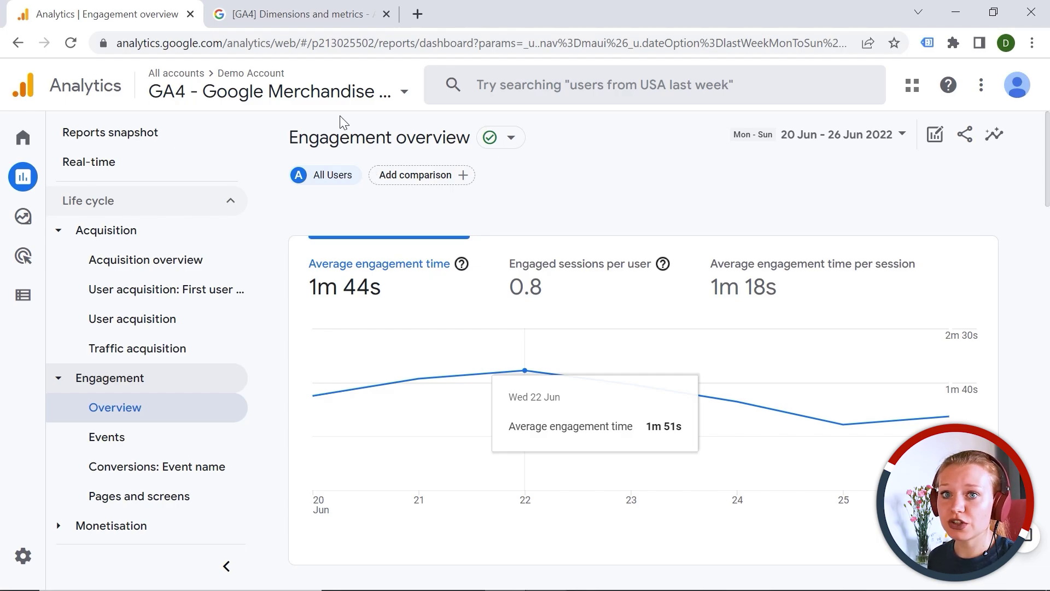
Step: Switch to the GA4 Dimensions and metrics help article and read the definitions in its Demographics and Event dimension sections
click(259, 17)
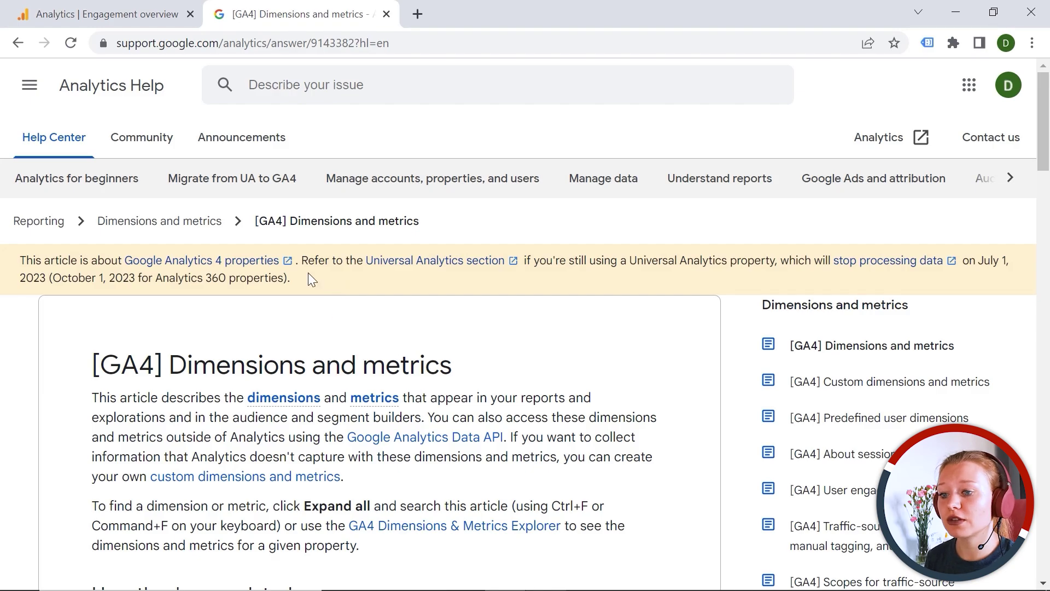
scroll(227, 307, down, 2)
scroll(227, 306, down, 15)
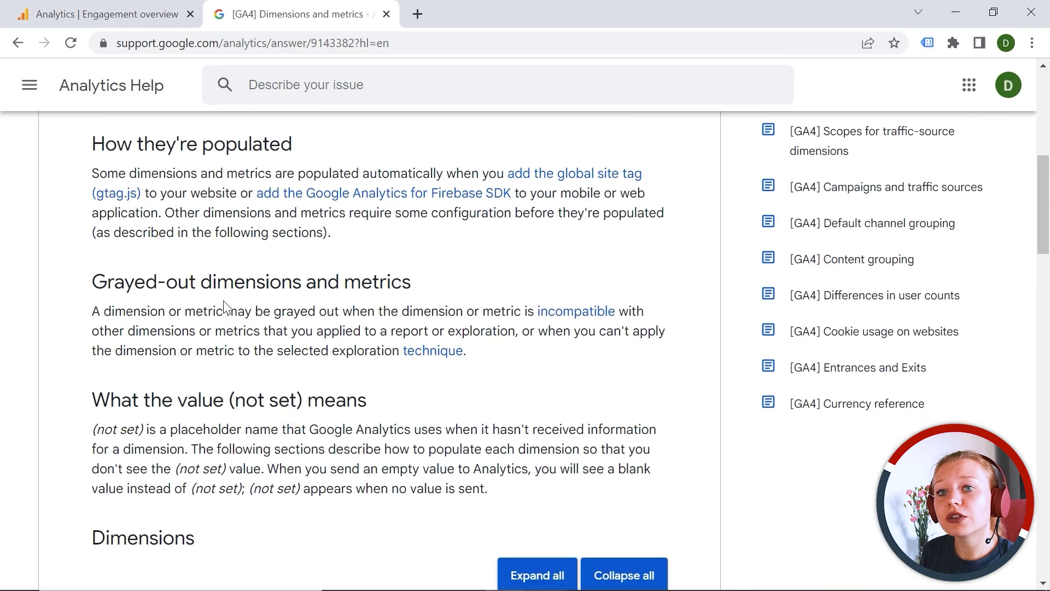
scroll(240, 223, up, 3)
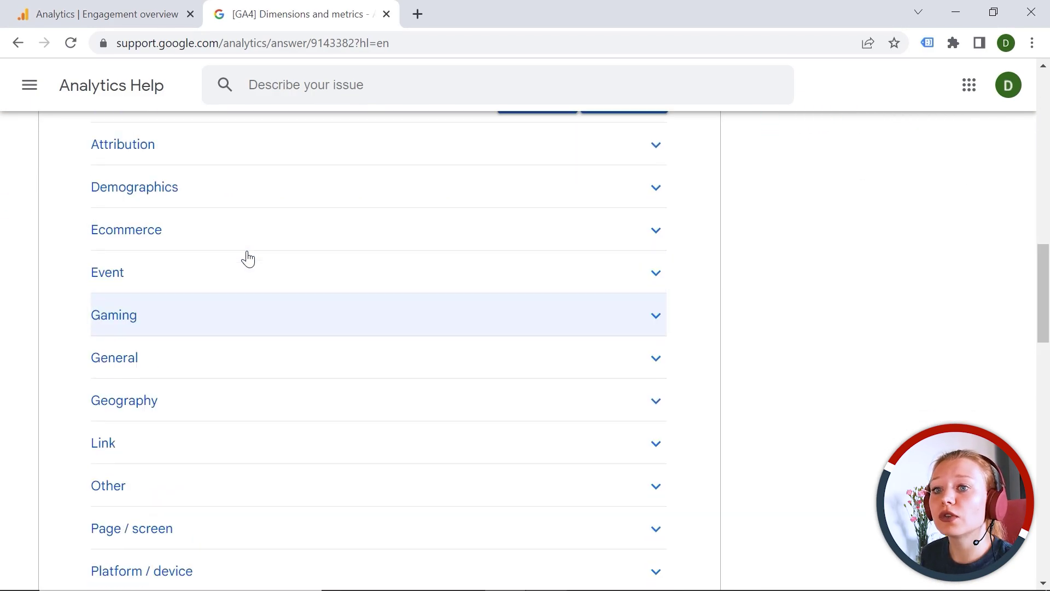
click(261, 309)
scroll(272, 322, down, 8)
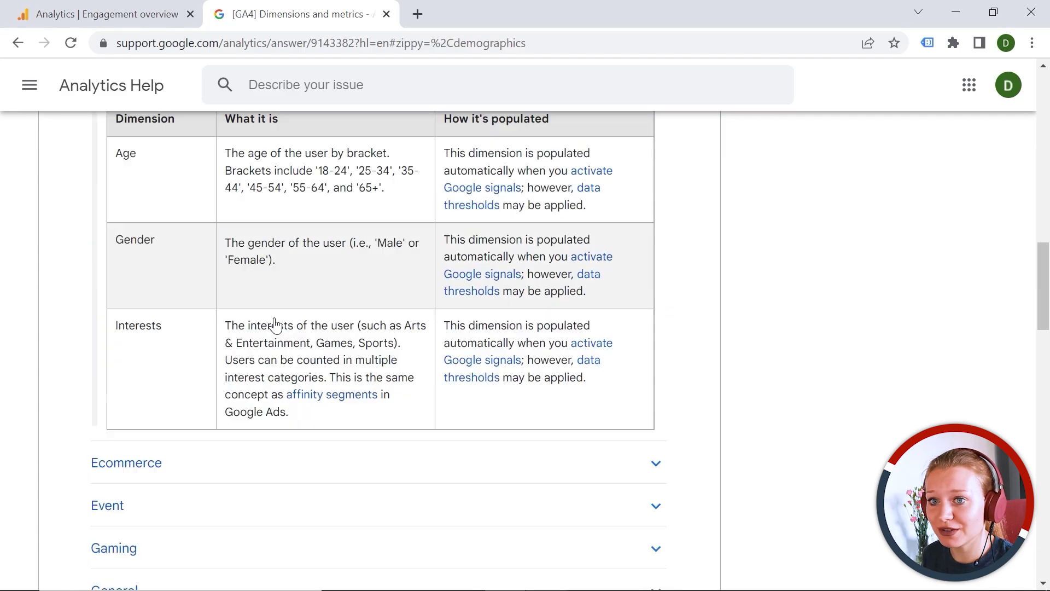
click(260, 240)
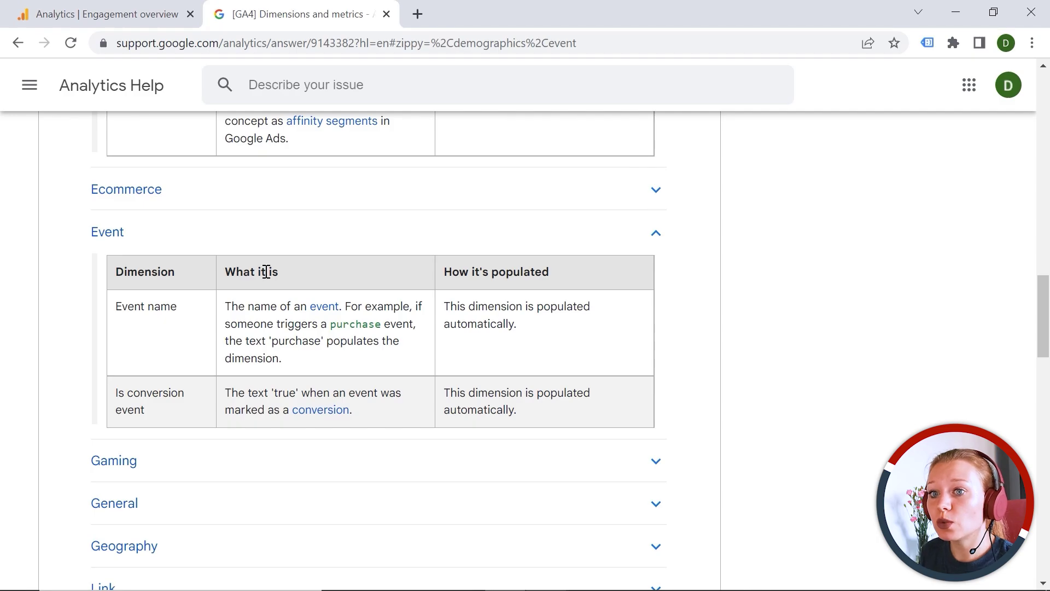
scroll(274, 306, up, 3)
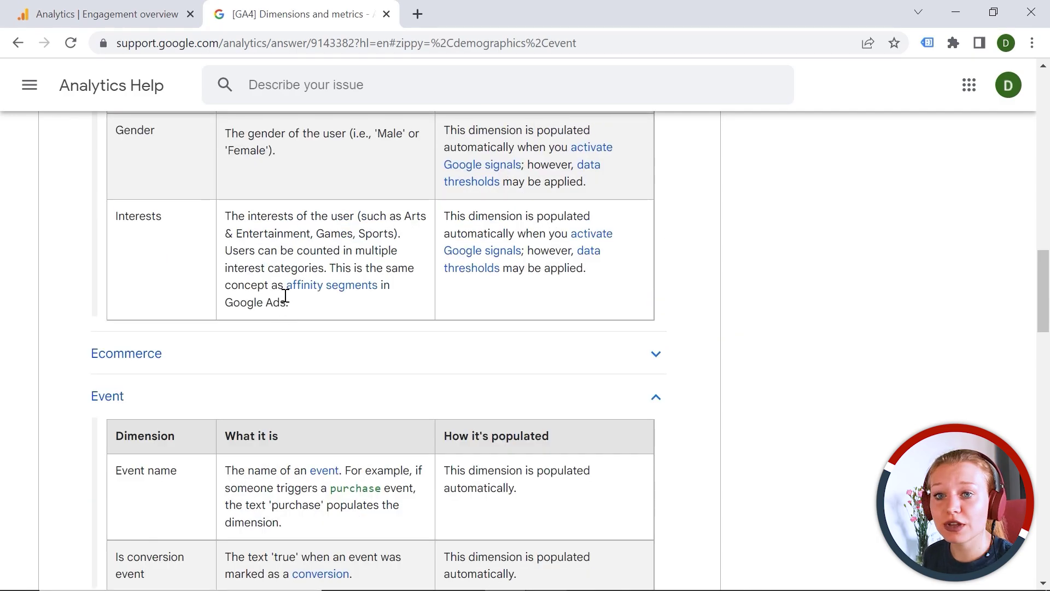
scroll(298, 253, up, 15)
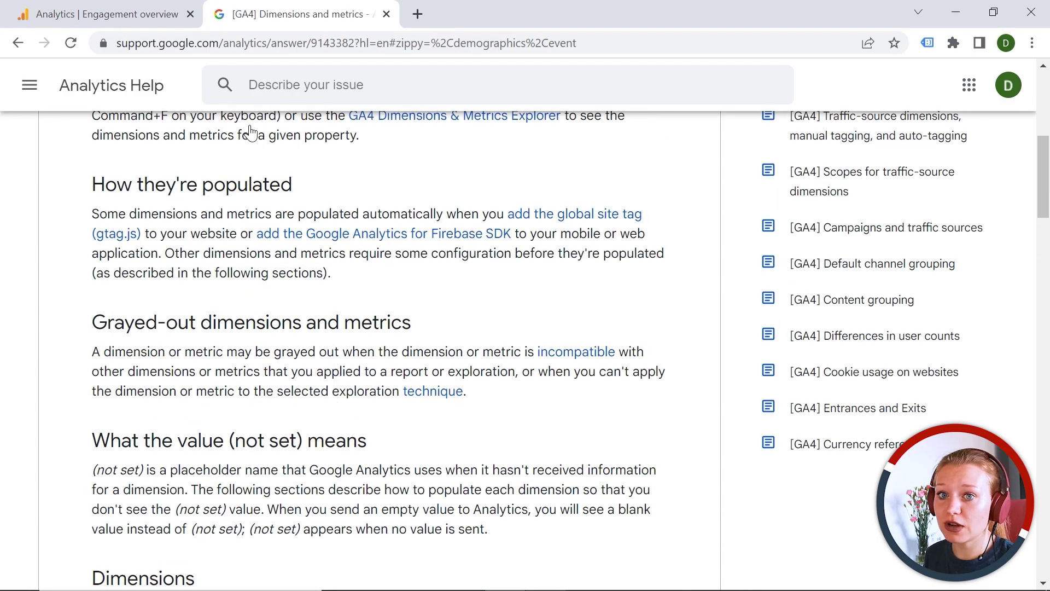
Step: Return to the Engagement overview report and look through its cards down to Event count by Event name and Views by Page title
click(111, 22)
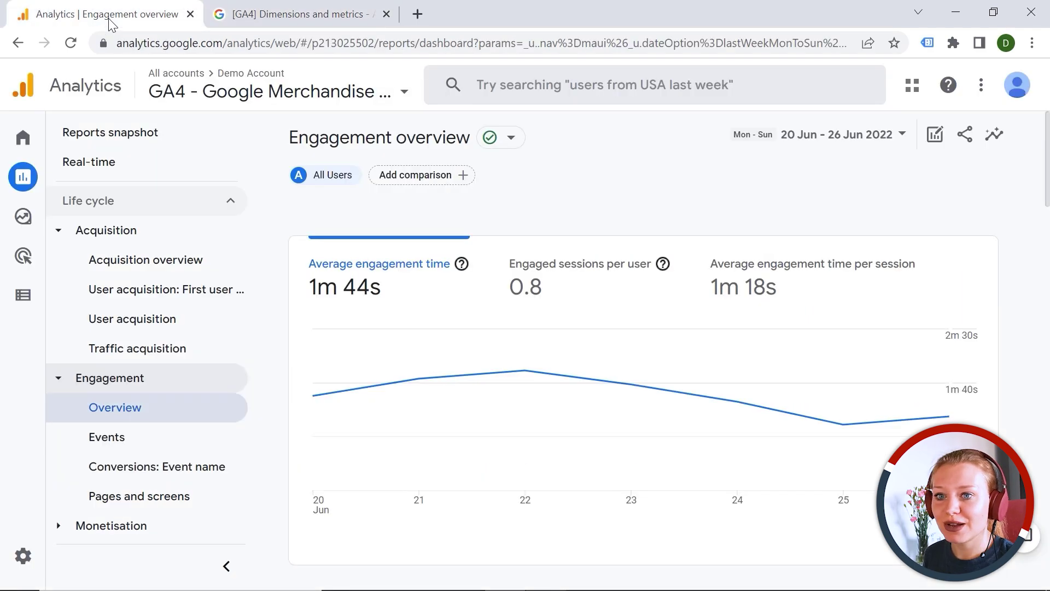
scroll(531, 262, down, 5)
scroll(532, 263, down, 2)
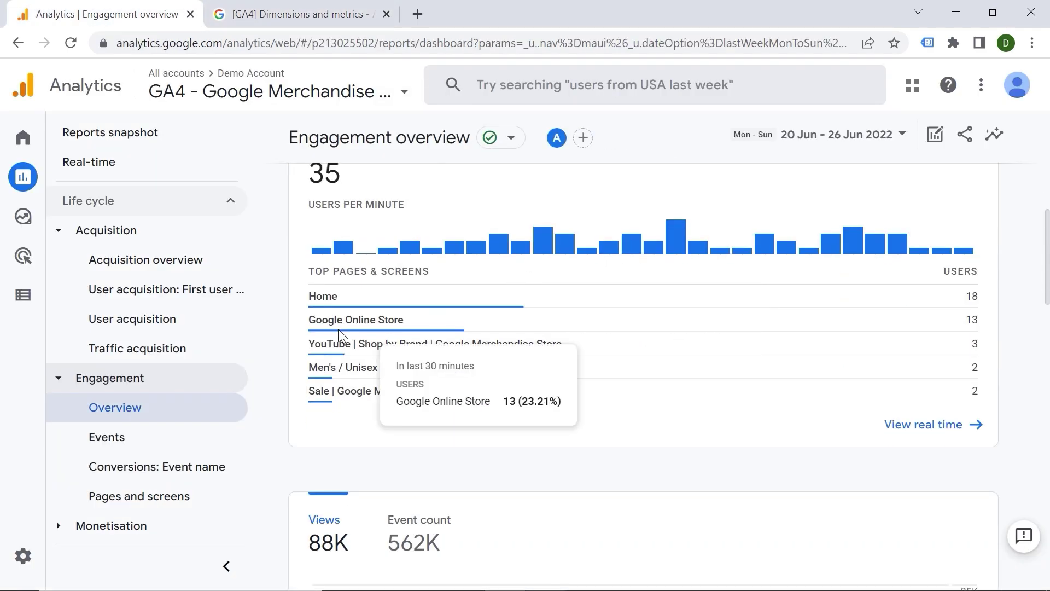
scroll(338, 329, up, 2)
scroll(386, 252, down, 7)
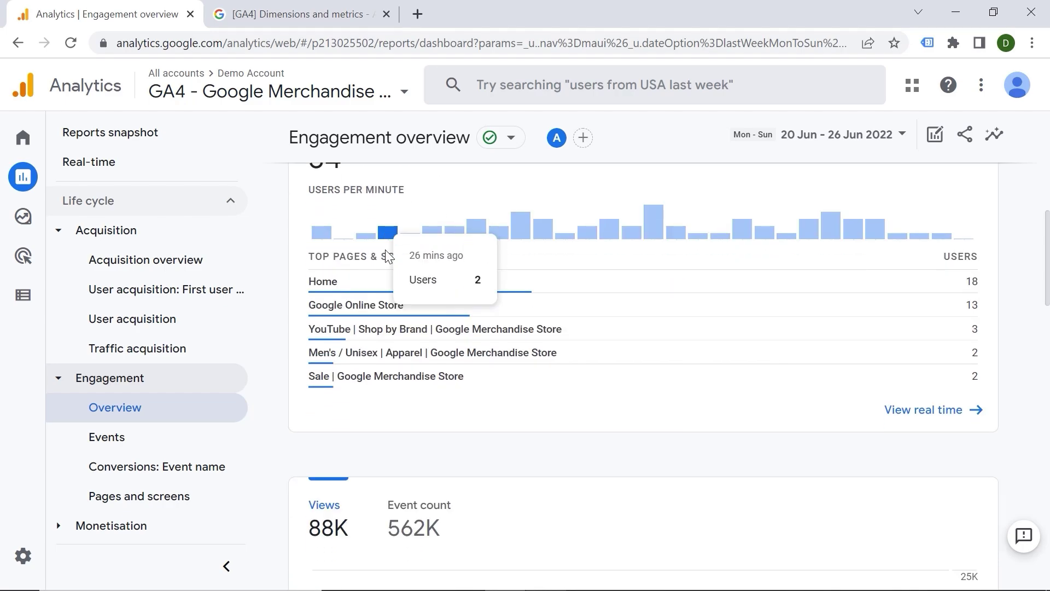
scroll(426, 223, down, 7)
scroll(439, 260, up, 2)
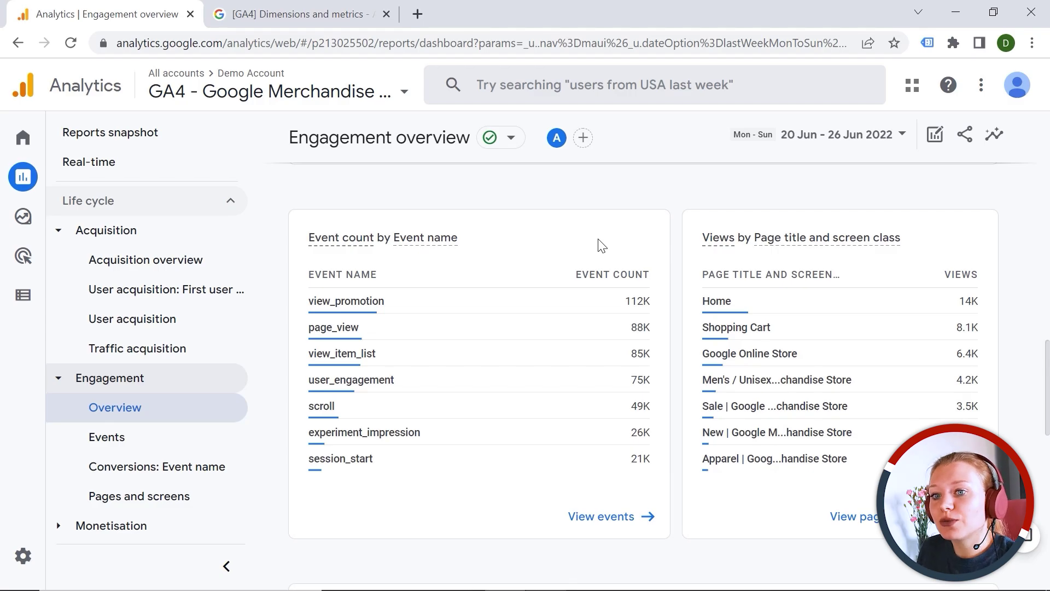
Step: Open the Events report of the Engagement section and examine its charts and the event table's counts, users and revenue
click(137, 451)
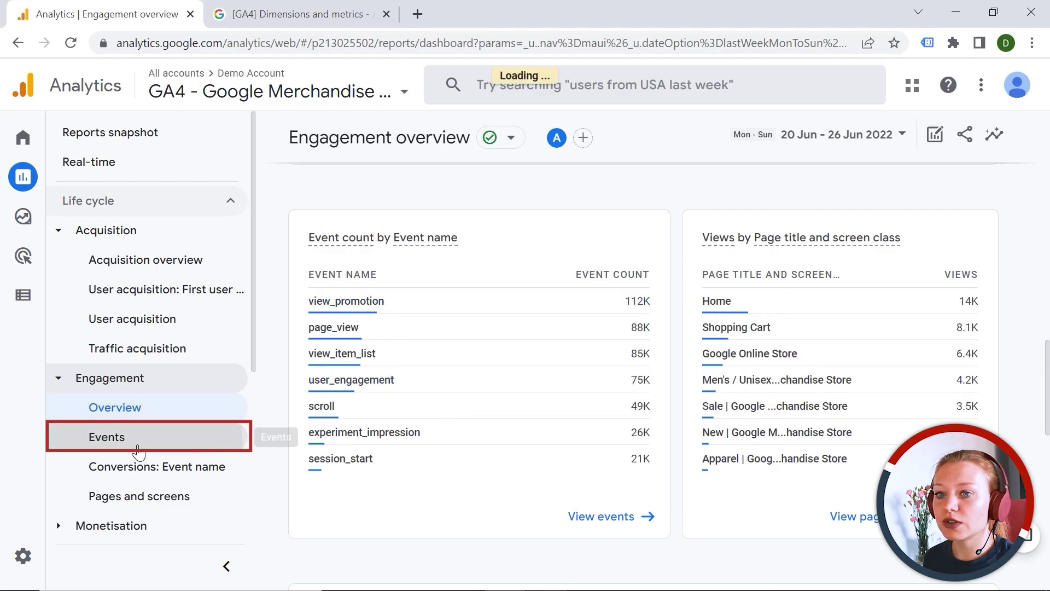
scroll(394, 328, down, 5)
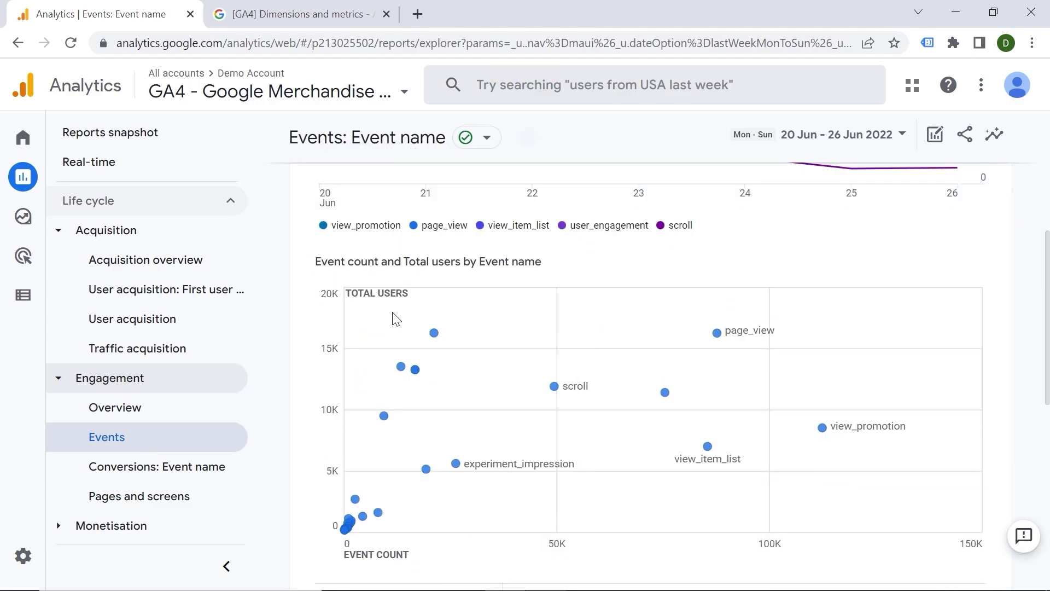
scroll(564, 373, down, 8)
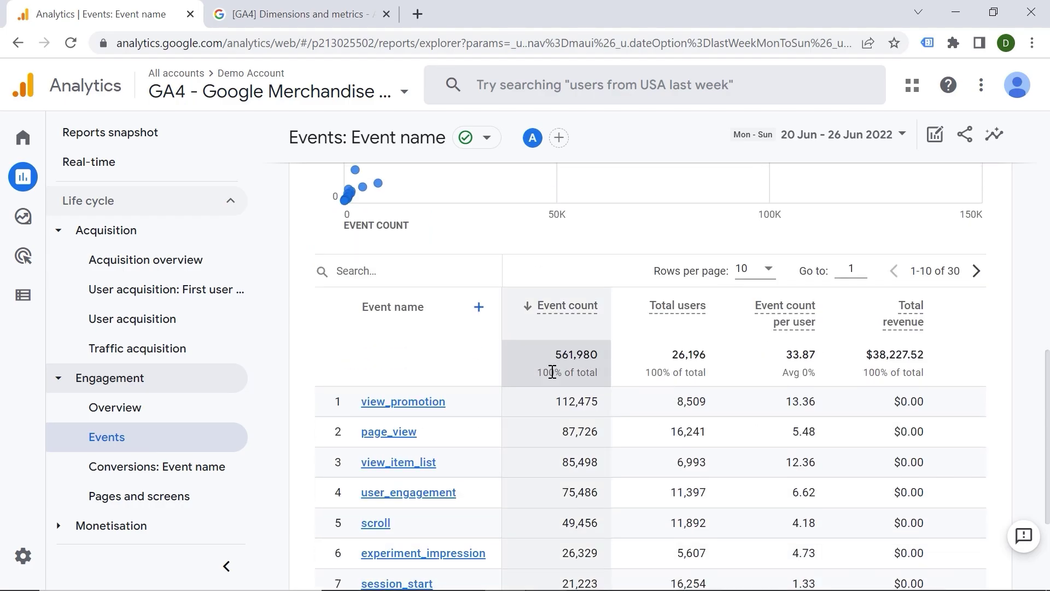
scroll(549, 377, up, 3)
scroll(399, 356, down, 2)
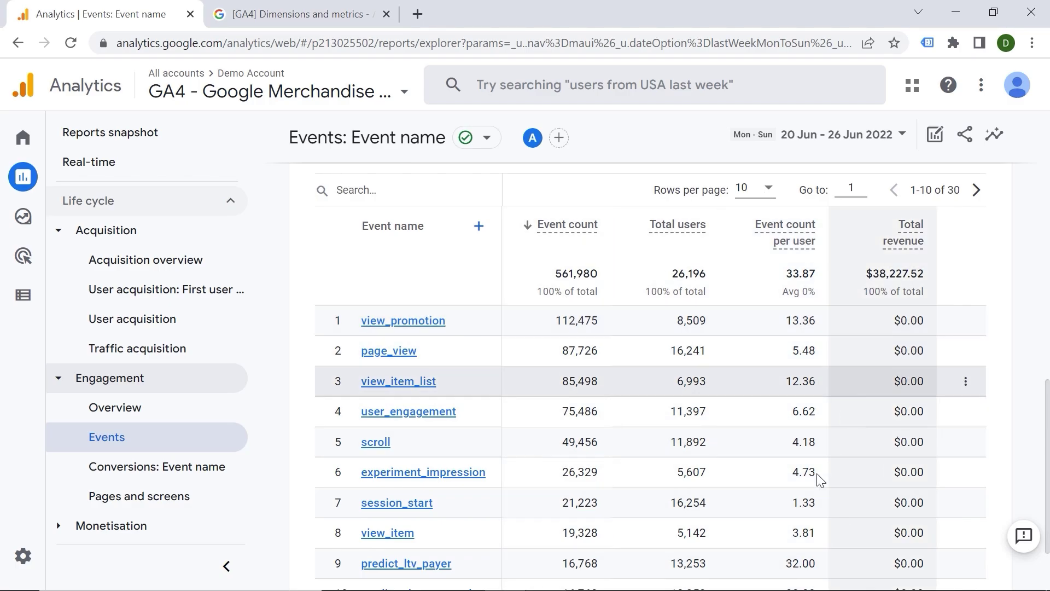
scroll(576, 363, down, 2)
scroll(729, 334, up, 2)
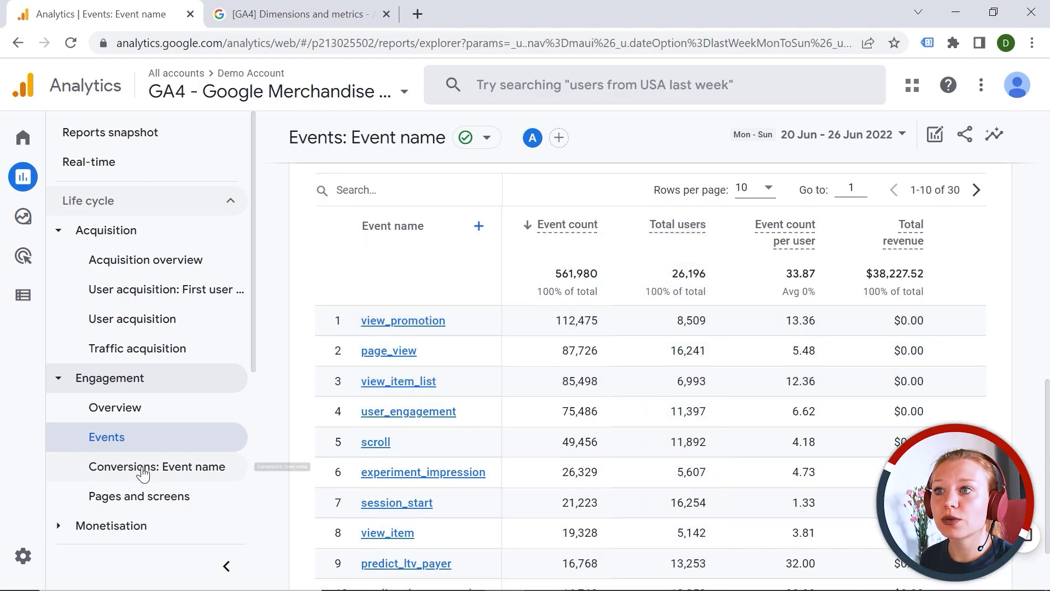
Step: Open the Conversions: Event name report and examine conversions and event revenue by session source/medium in its table
click(143, 471)
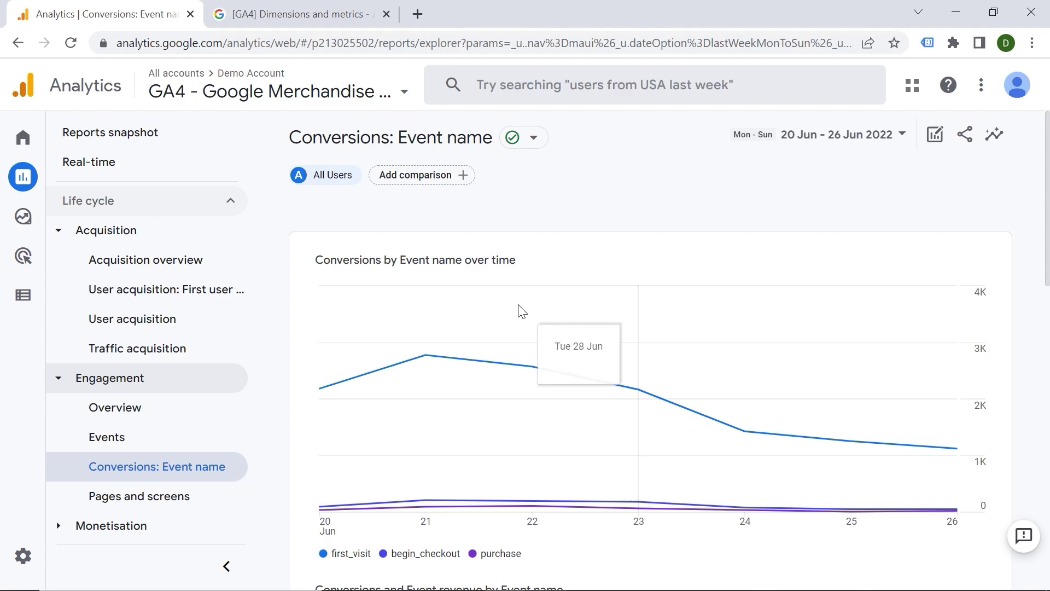
scroll(520, 311, down, 10)
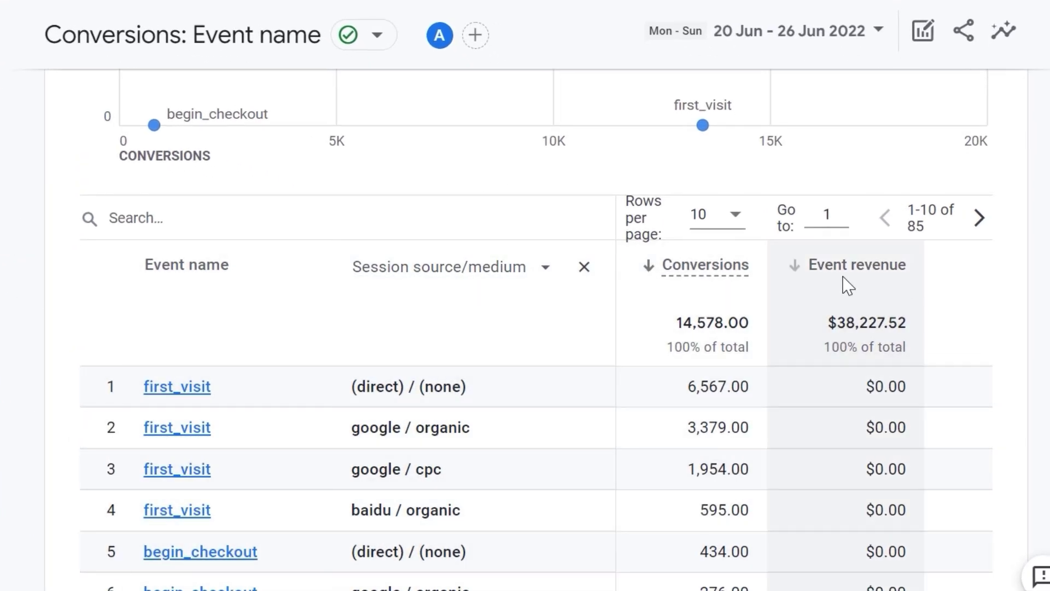
scroll(807, 350, down, 2)
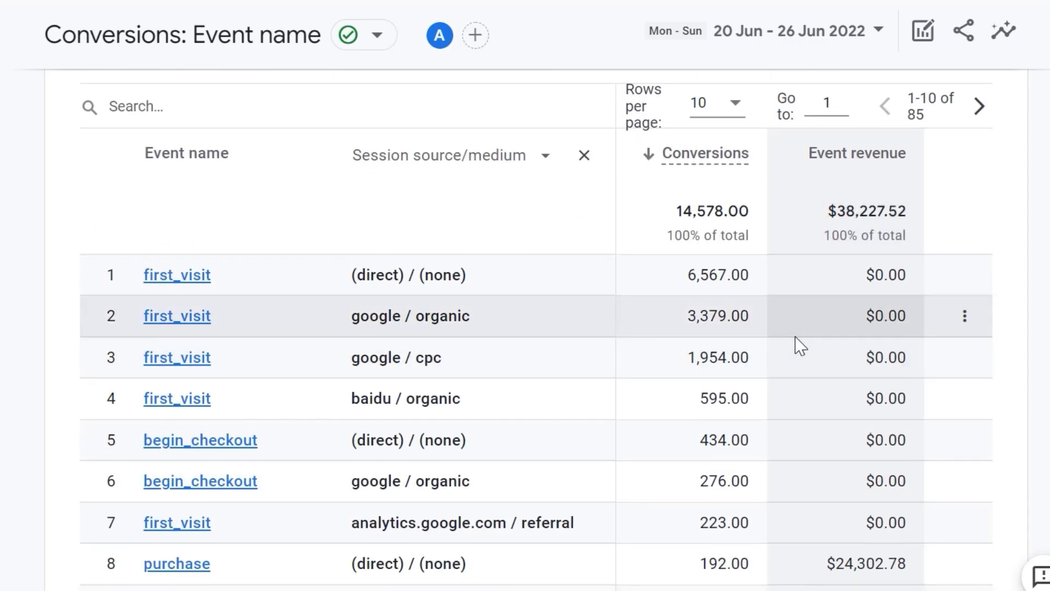
scroll(794, 333, down, 2)
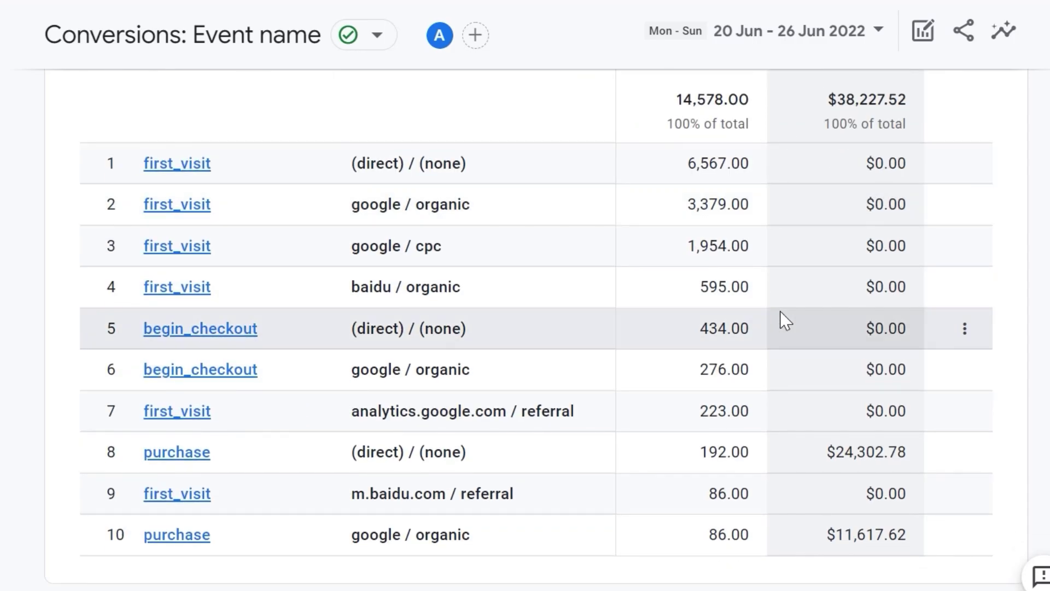
scroll(786, 322, up, 4)
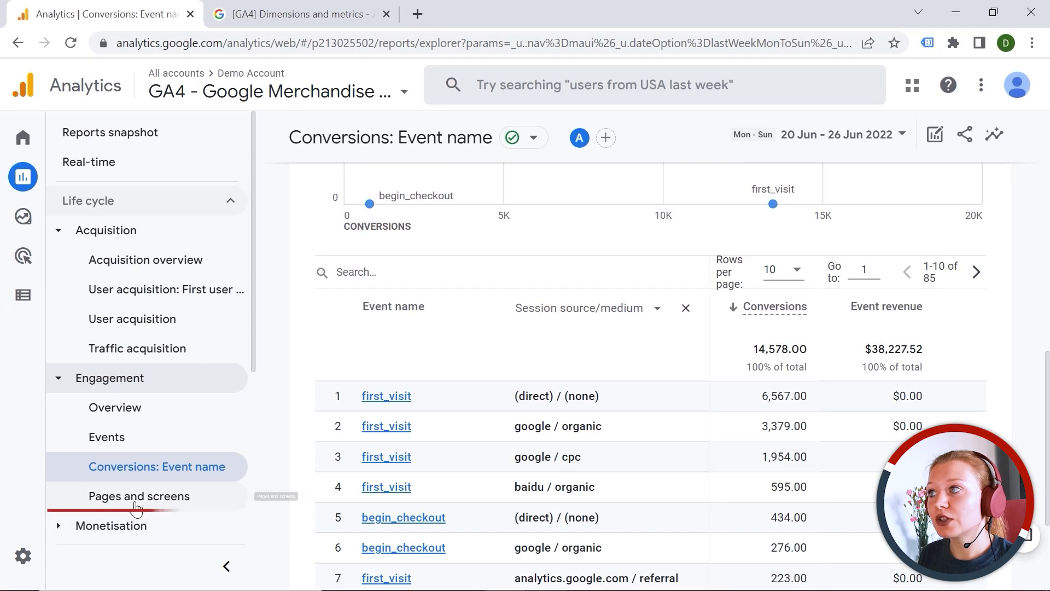
Step: Open the Pages and screens report and view its table with the description of the Page title and screen class dimension
click(135, 499)
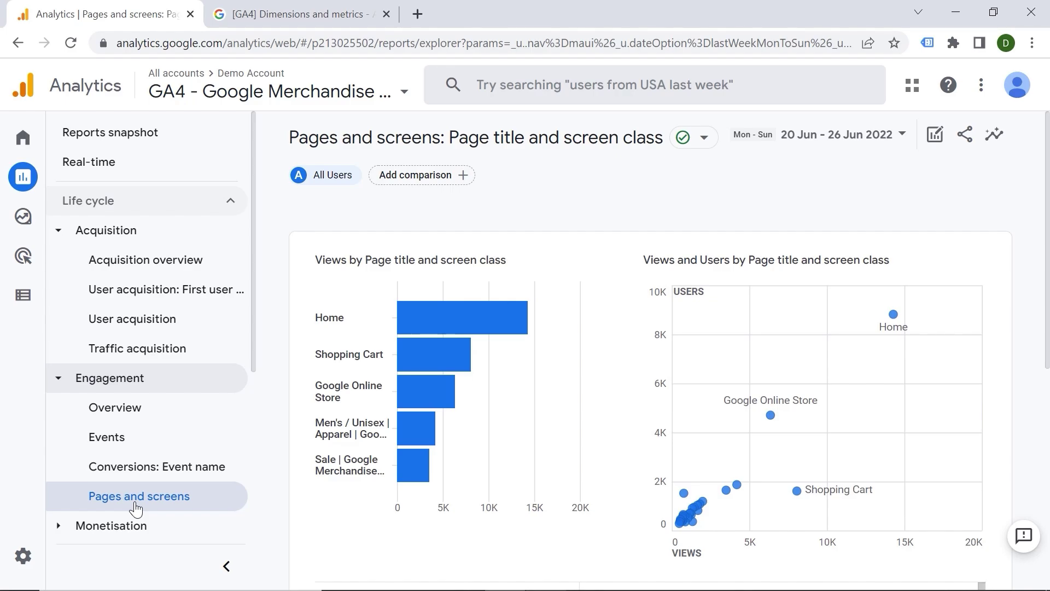
scroll(541, 377, down, 6)
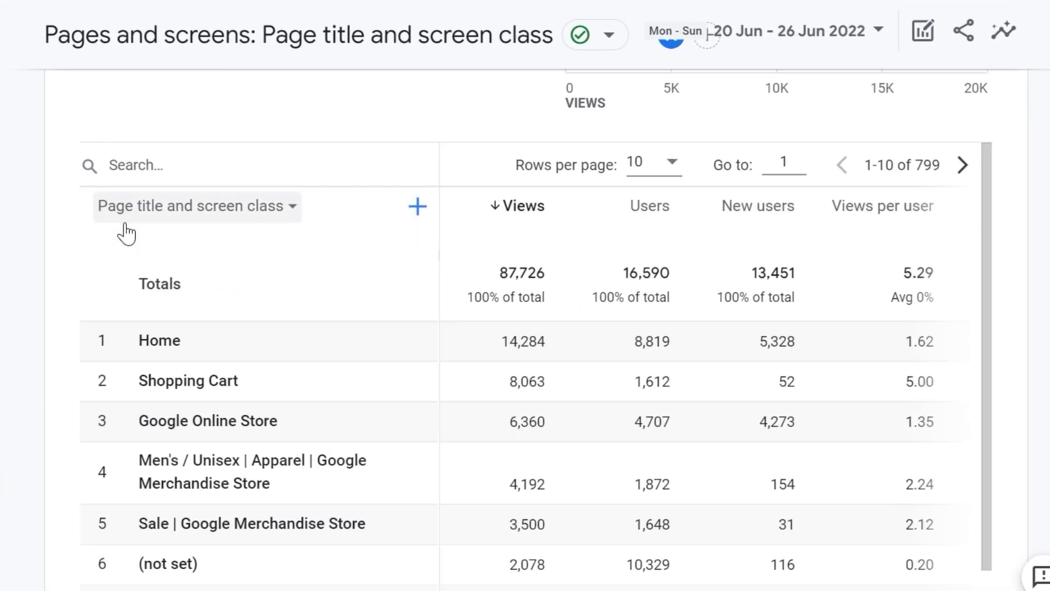
mouse_move(347, 261)
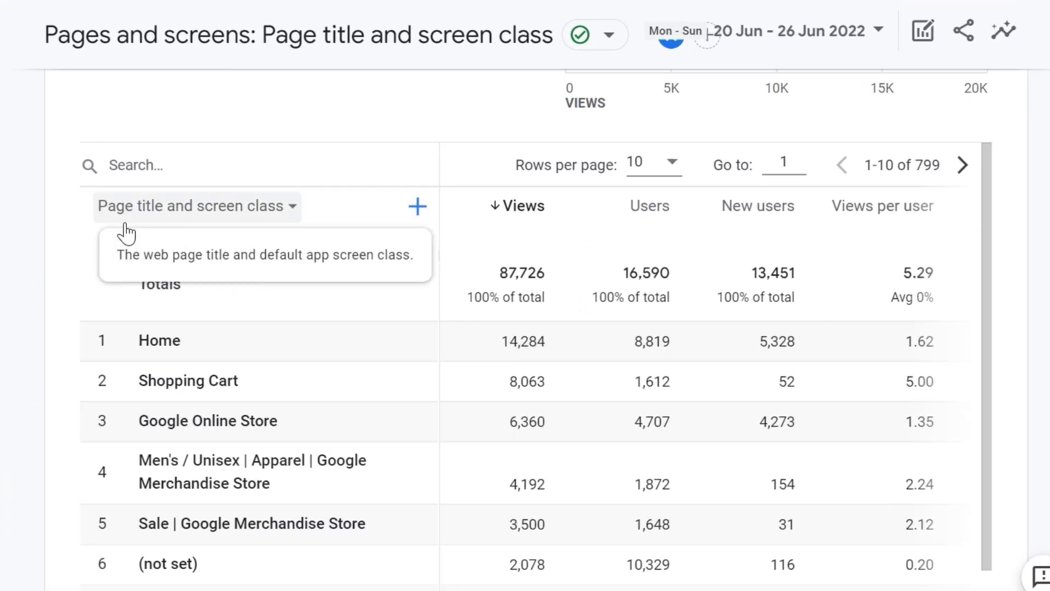
Step: Change the table's primary dimension to Page path + query string and screen class, and advance to rows 11-20
click(239, 214)
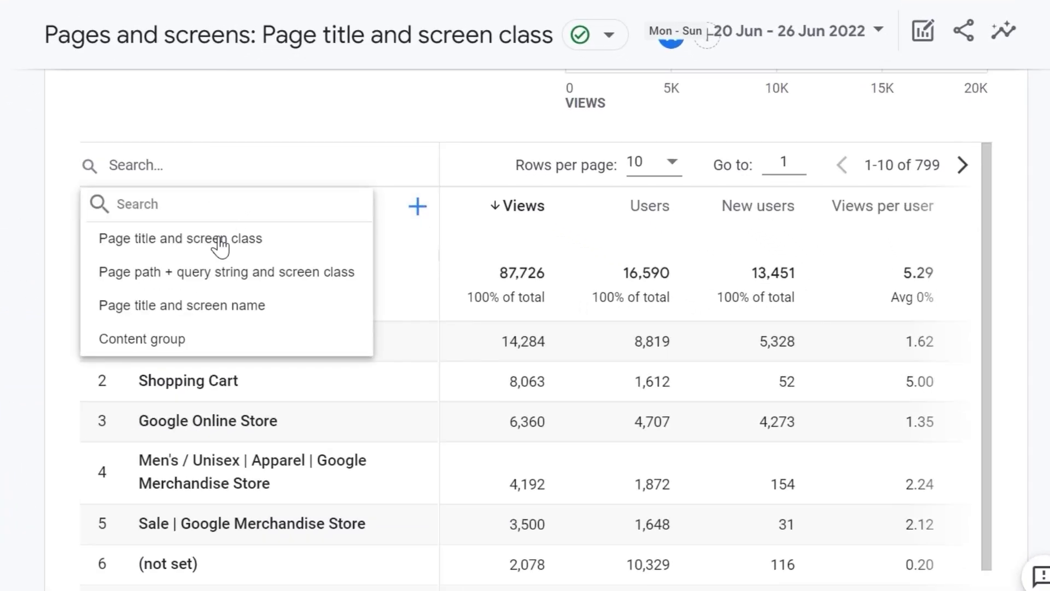
click(197, 281)
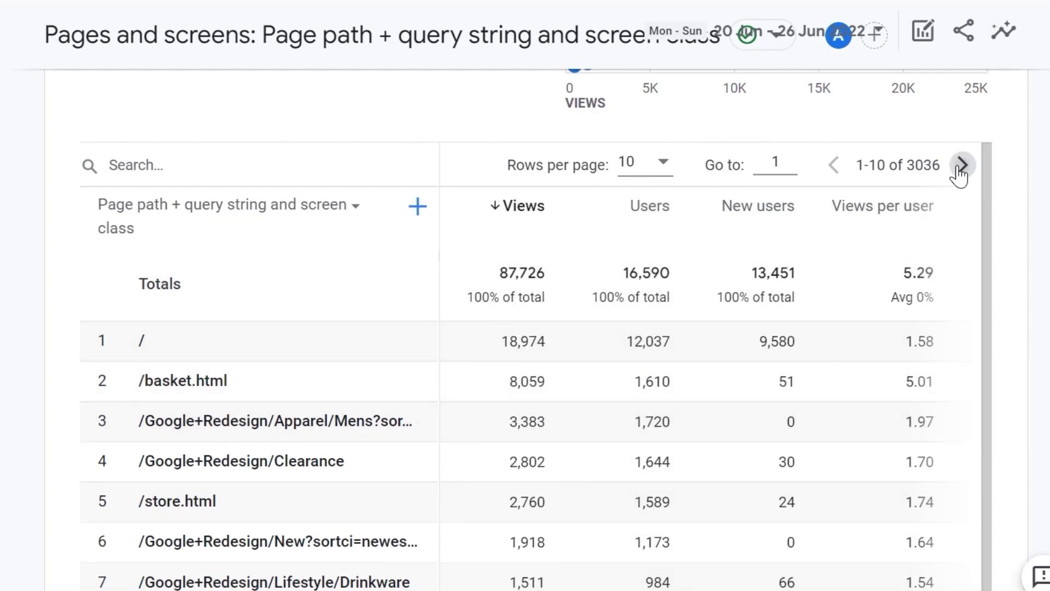
click(962, 165)
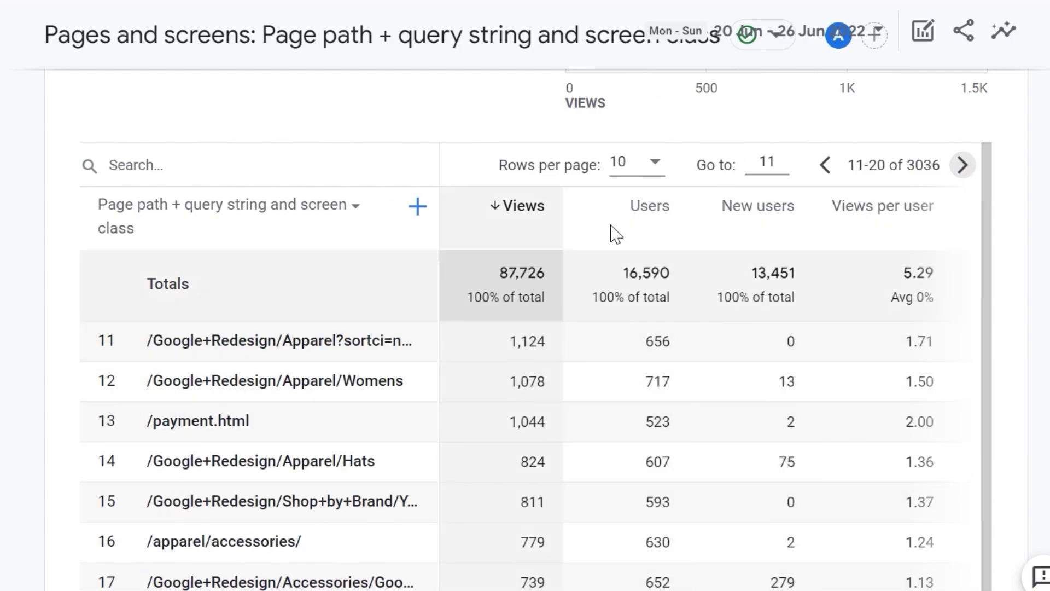
scroll(403, 340, down, 1)
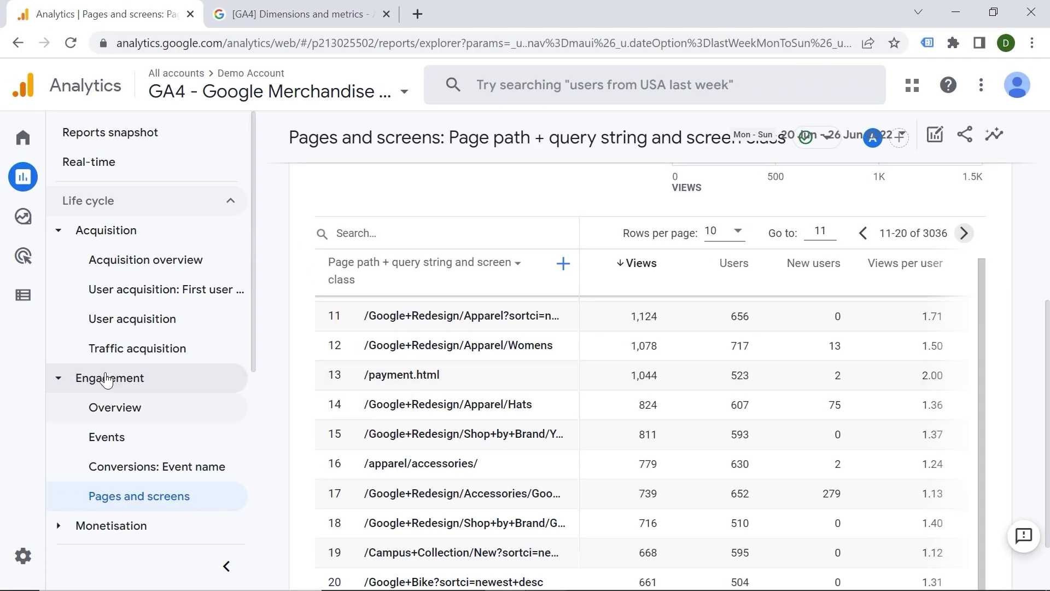
Step: Open the Overview report of the Monetisation section and look through its revenue, purchaser and average purchase revenue cards
scroll(119, 429, down, 3)
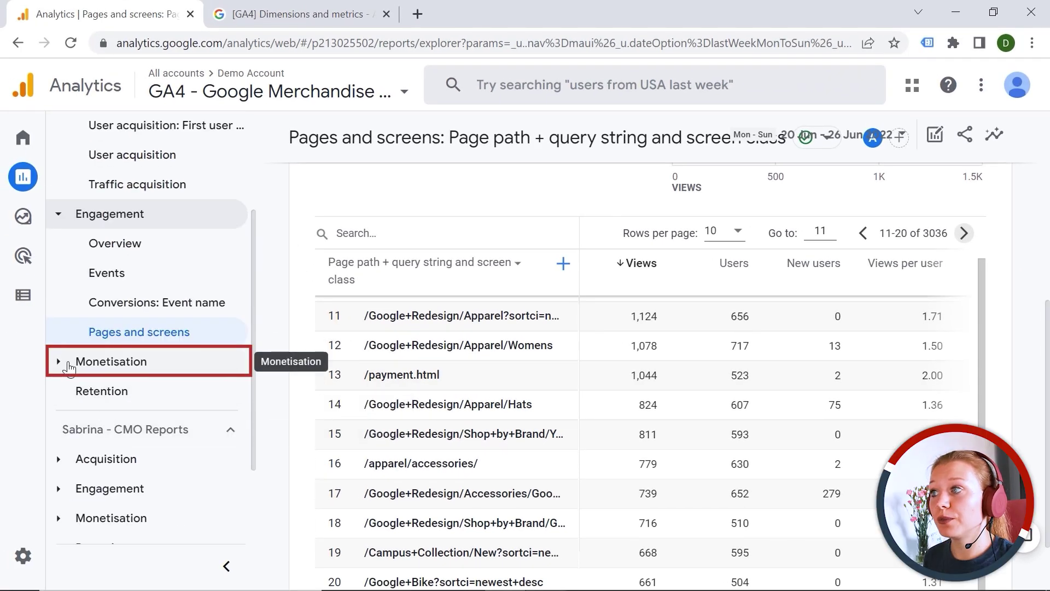
click(63, 361)
click(101, 402)
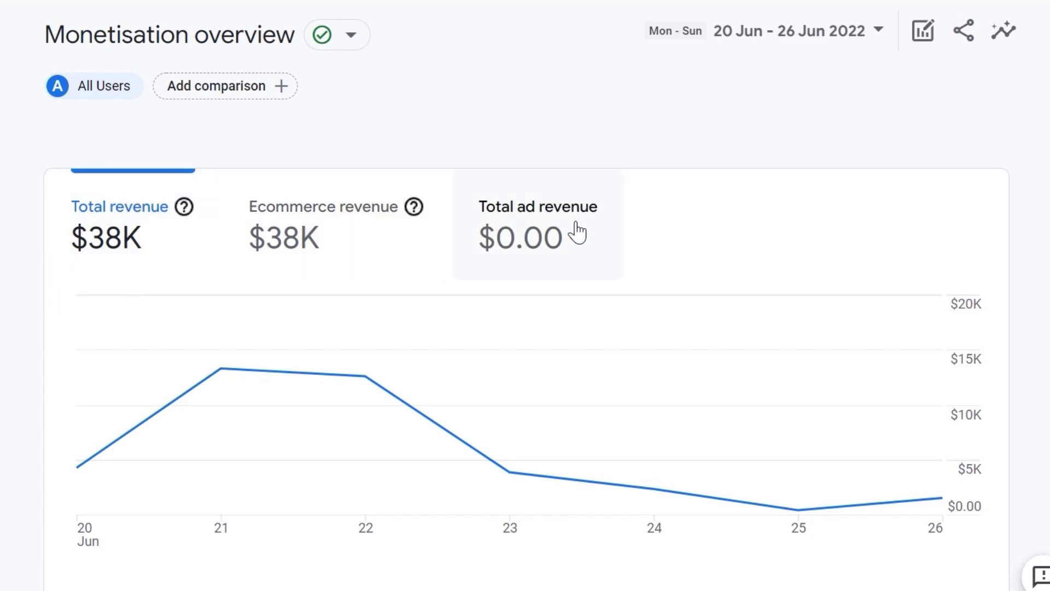
mouse_move(174, 200)
scroll(356, 338, down, 12)
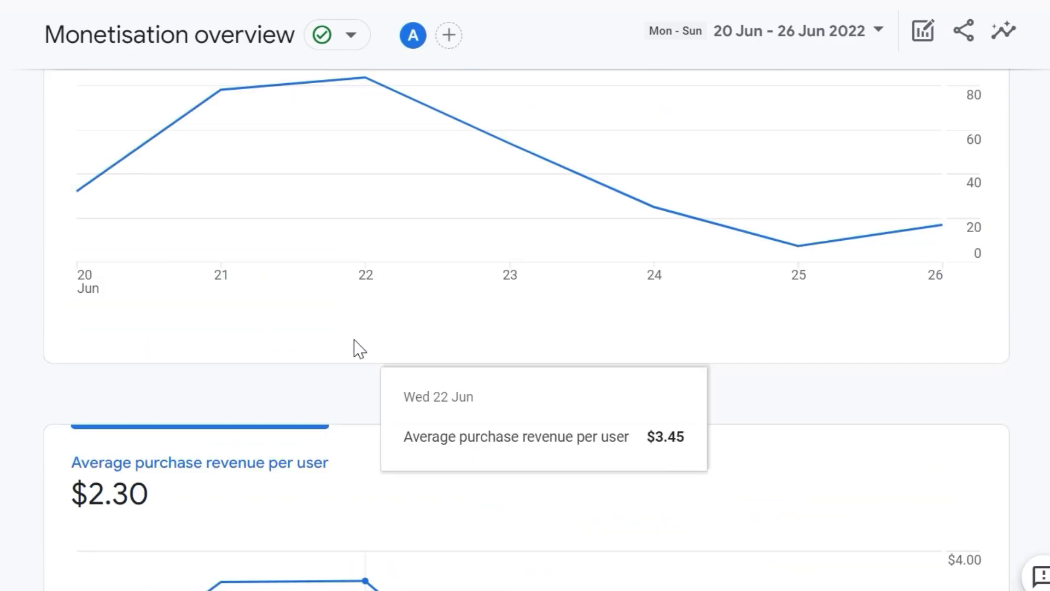
scroll(359, 346, up, 14)
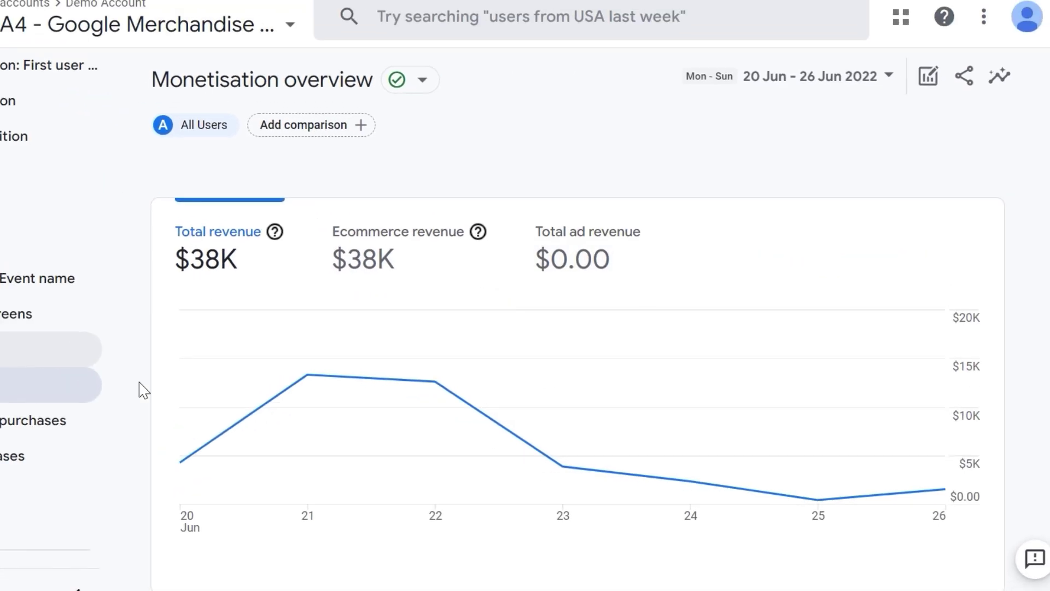
Step: Open the E-commerce purchases report and examine item views, add-to-baskets and basket-to-view rate in its Item name table
click(130, 422)
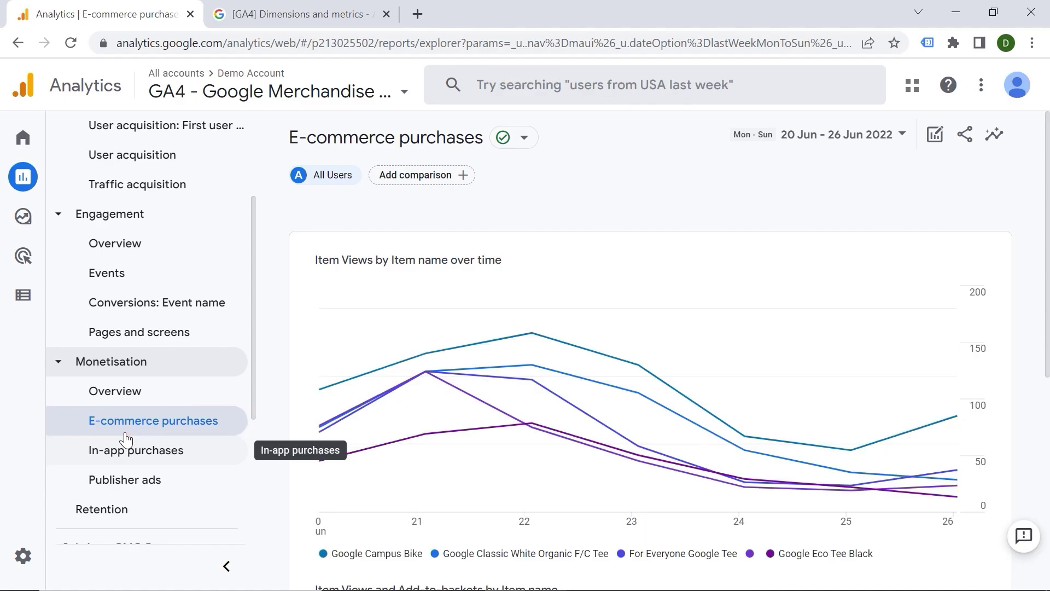
scroll(488, 317, down, 8)
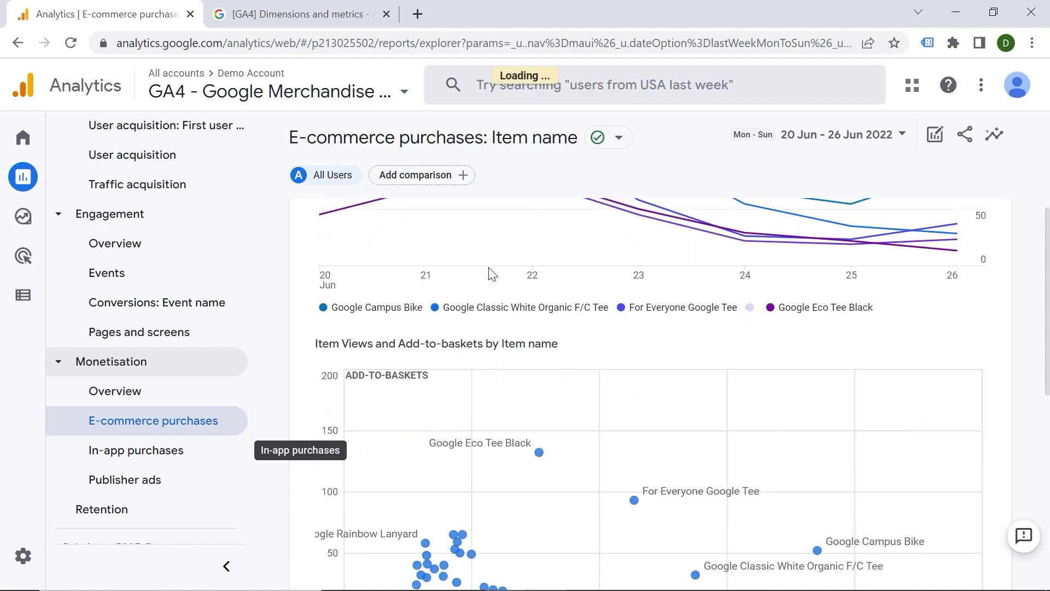
scroll(471, 312, down, 5)
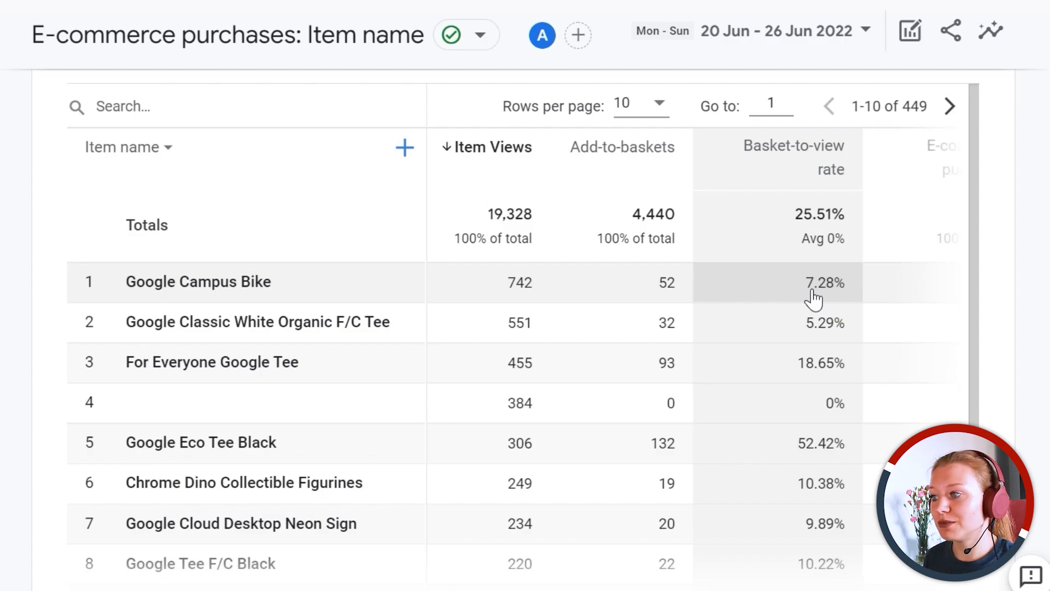
Step: Open the In-app purchases report and the Publisher ads report of the Monetisation section and look over their charts
mouse_move(812, 166)
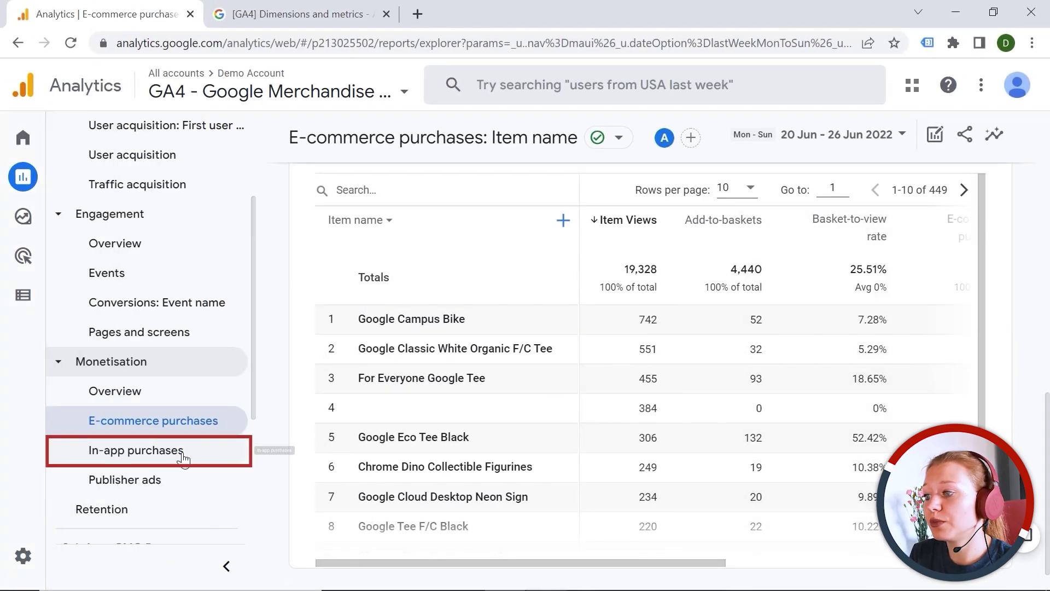
click(183, 452)
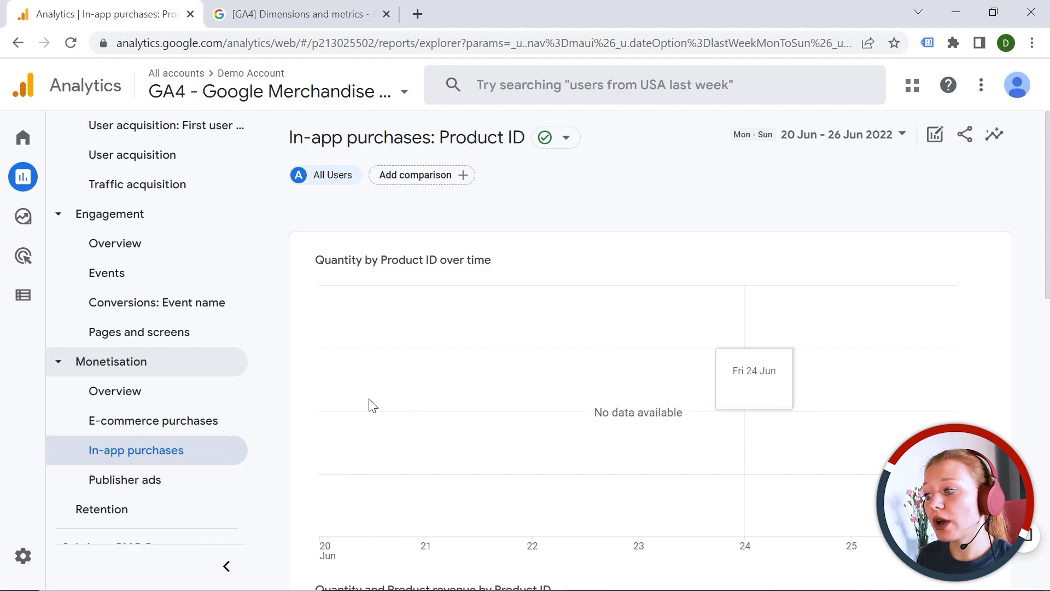
click(107, 478)
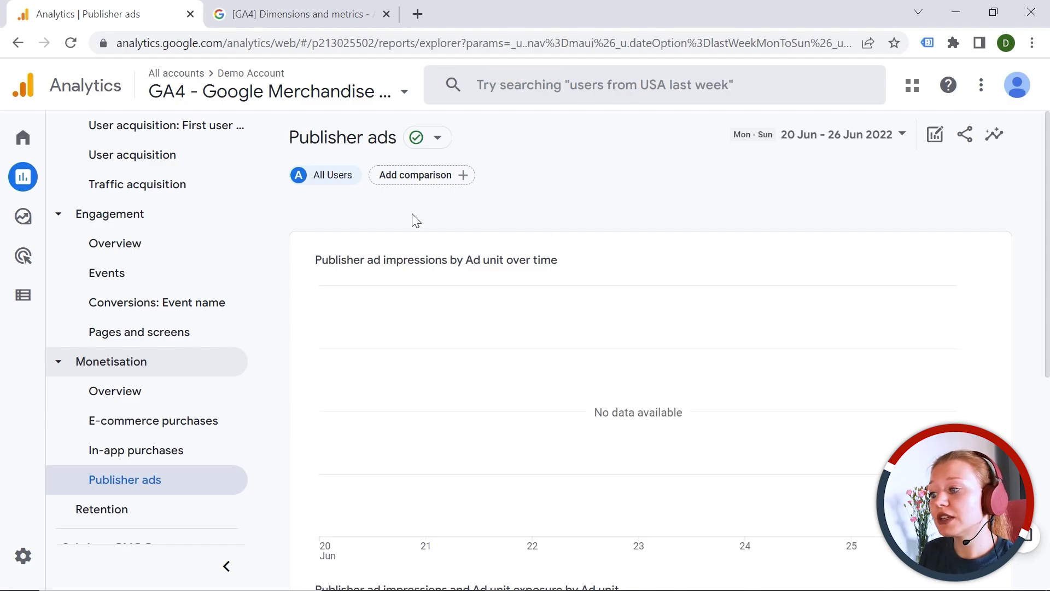
scroll(413, 218, down, 3)
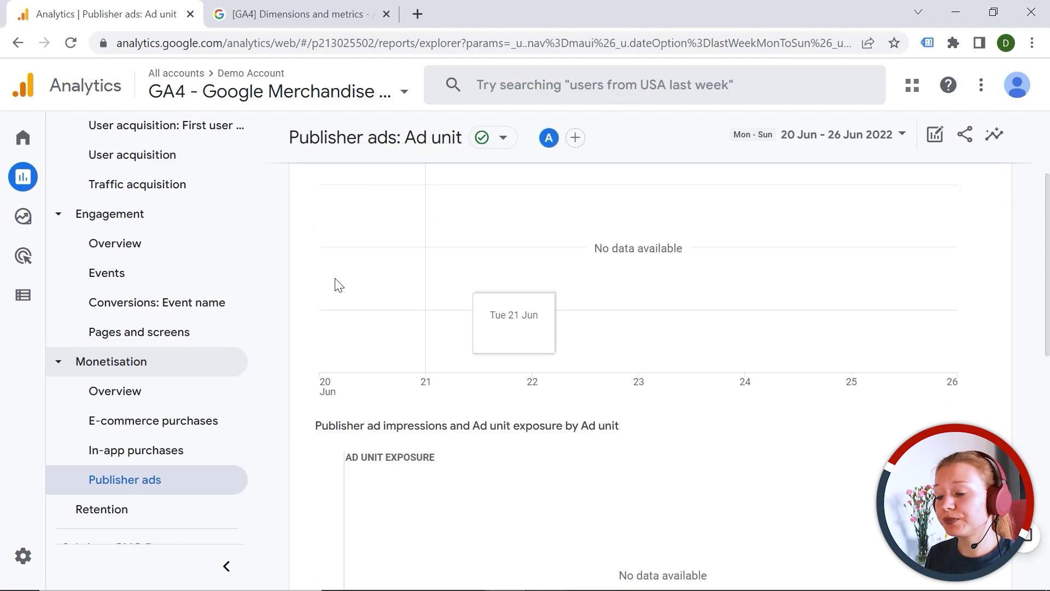
Step: Open the Retention report and examine its new users, user retention by cohort, user engagement by cohort and lifetime value cards
click(138, 511)
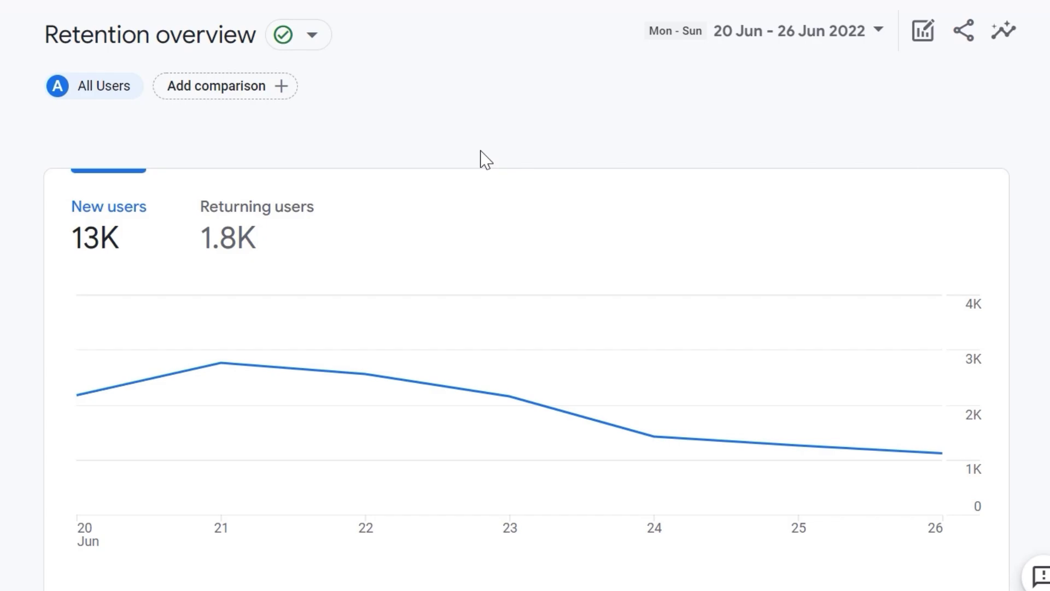
scroll(277, 247, down, 4)
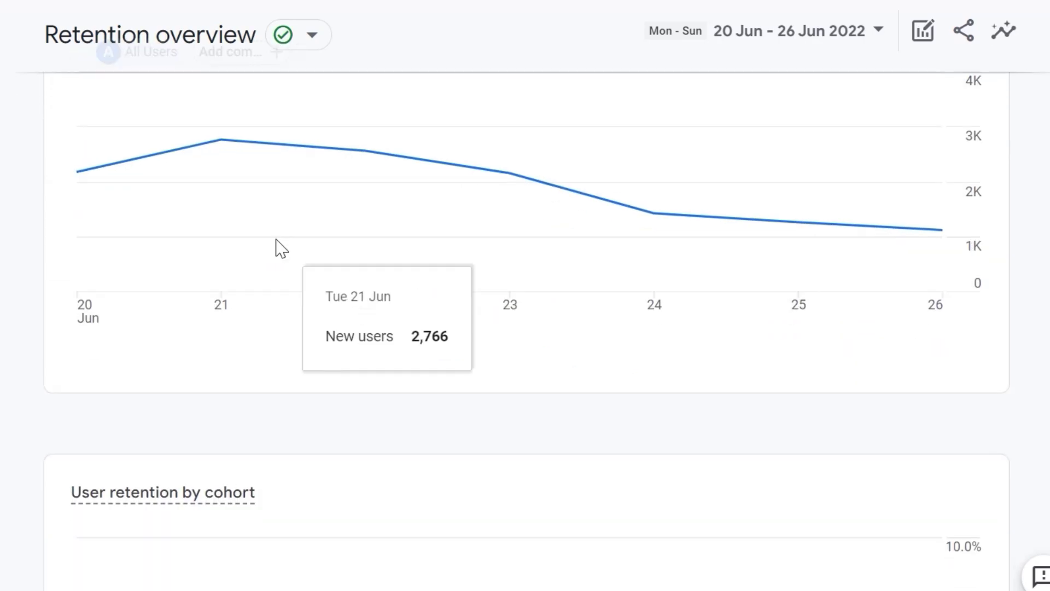
scroll(253, 155, down, 12)
scroll(253, 155, up, 4)
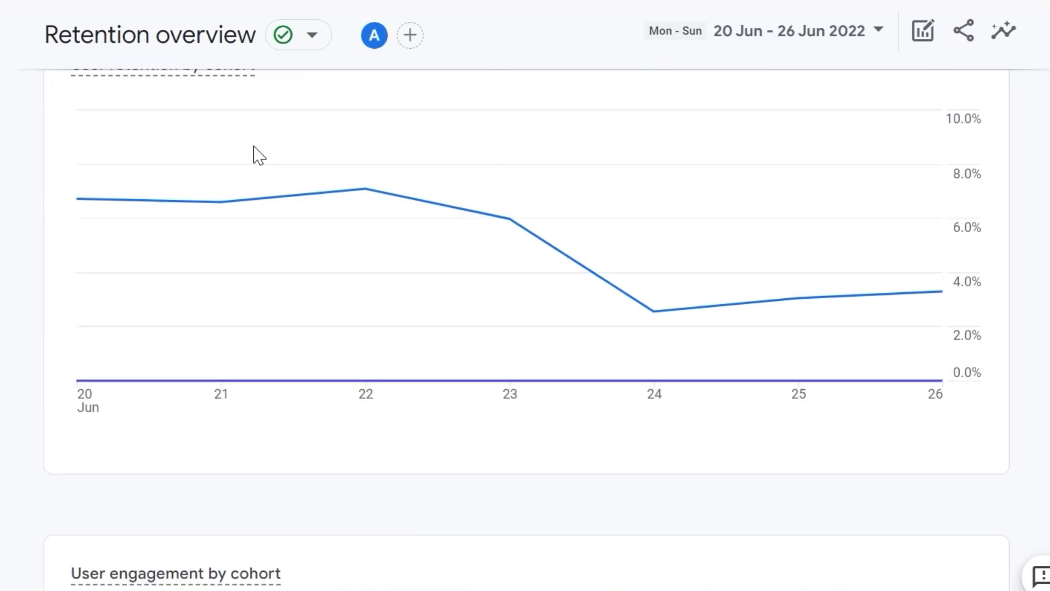
scroll(169, 378, up, 6)
scroll(169, 381, down, 20)
scroll(172, 384, down, 18)
scroll(173, 385, up, 6)
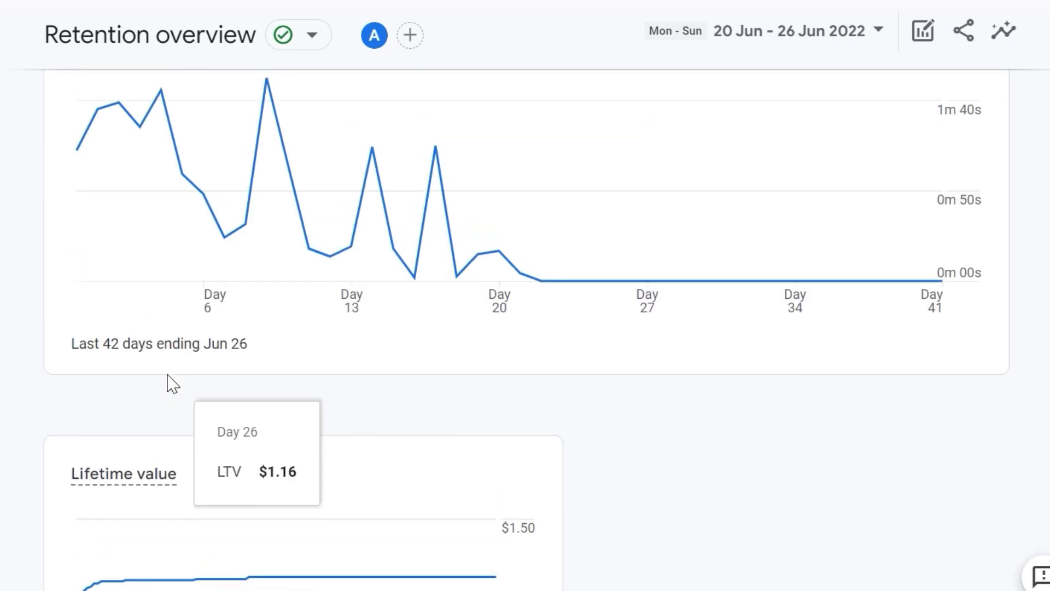
scroll(172, 385, up, 20)
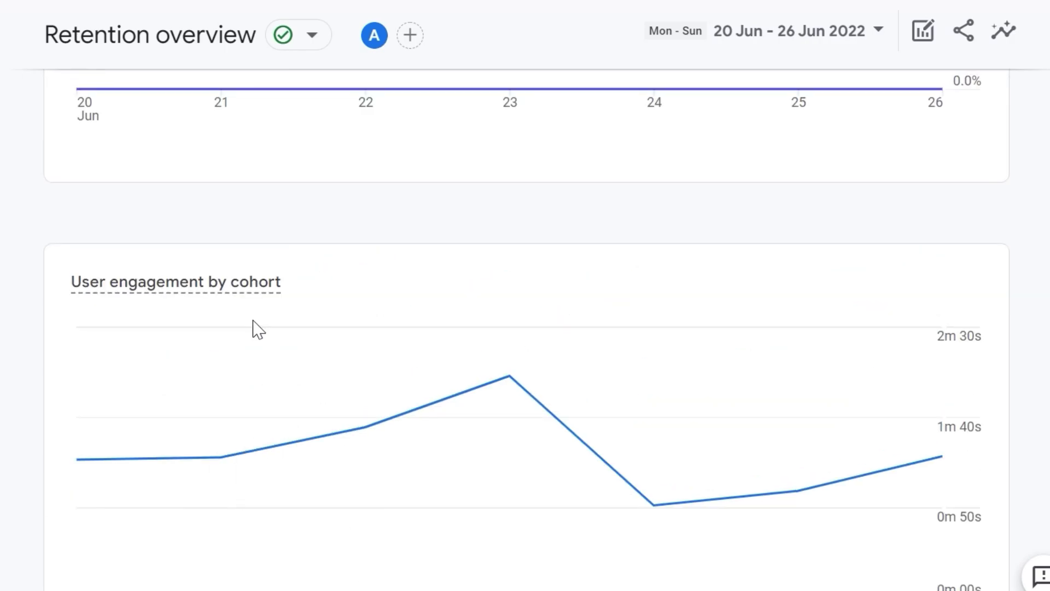
scroll(258, 330, up, 4)
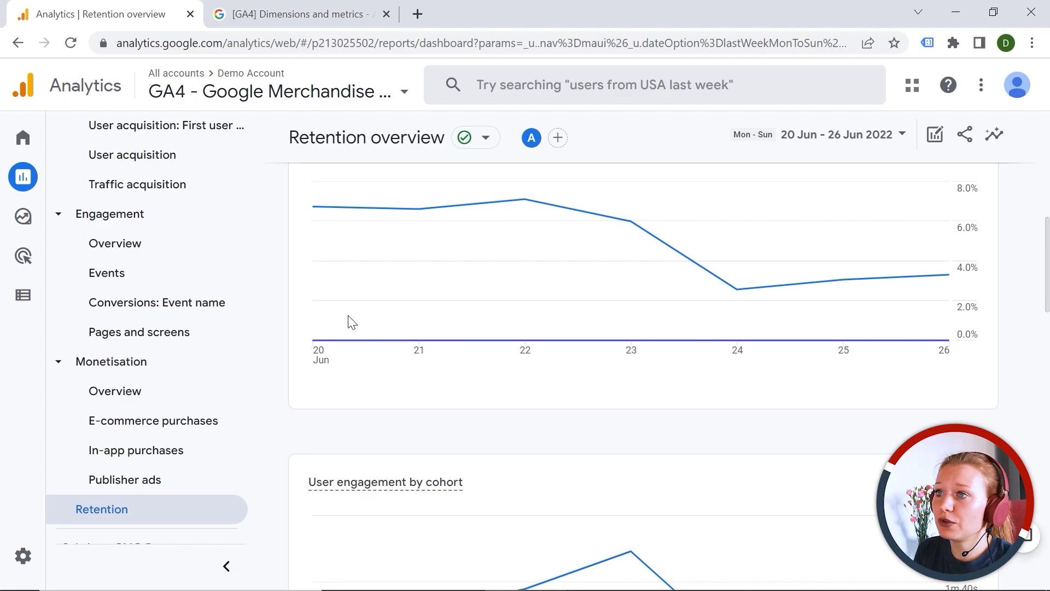
Step: Open the Demographics overview report in the User section and look through its country, city, gender and interests cards
scroll(180, 263, down, 4)
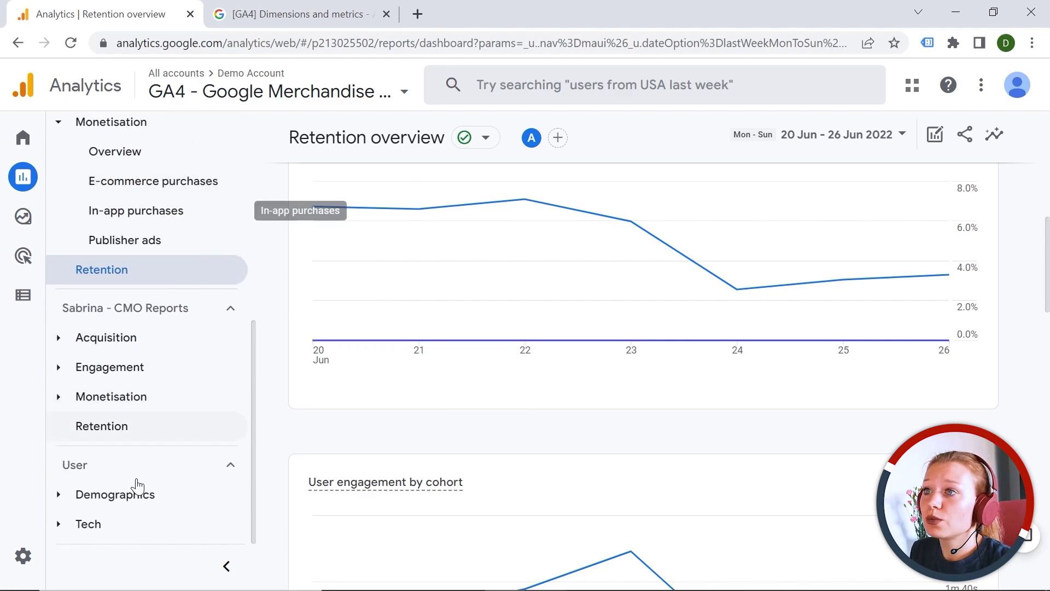
click(90, 504)
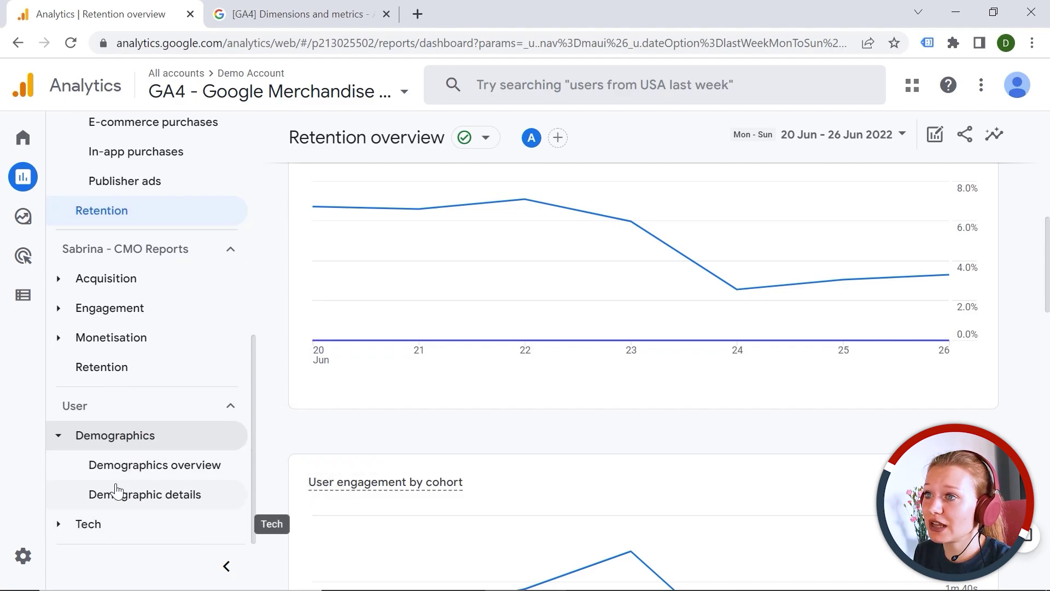
click(133, 467)
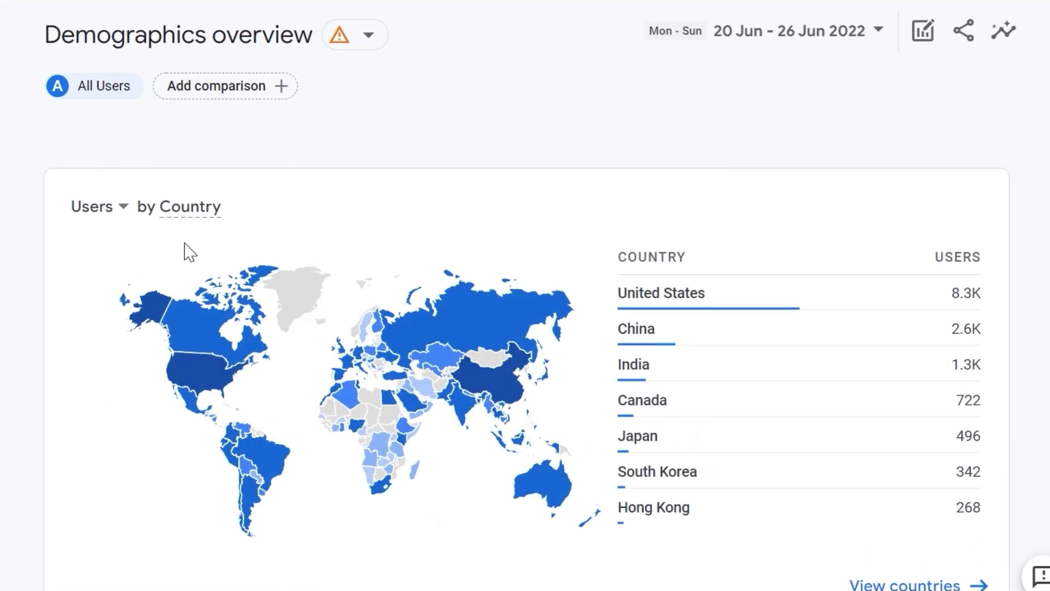
scroll(483, 217, down, 5)
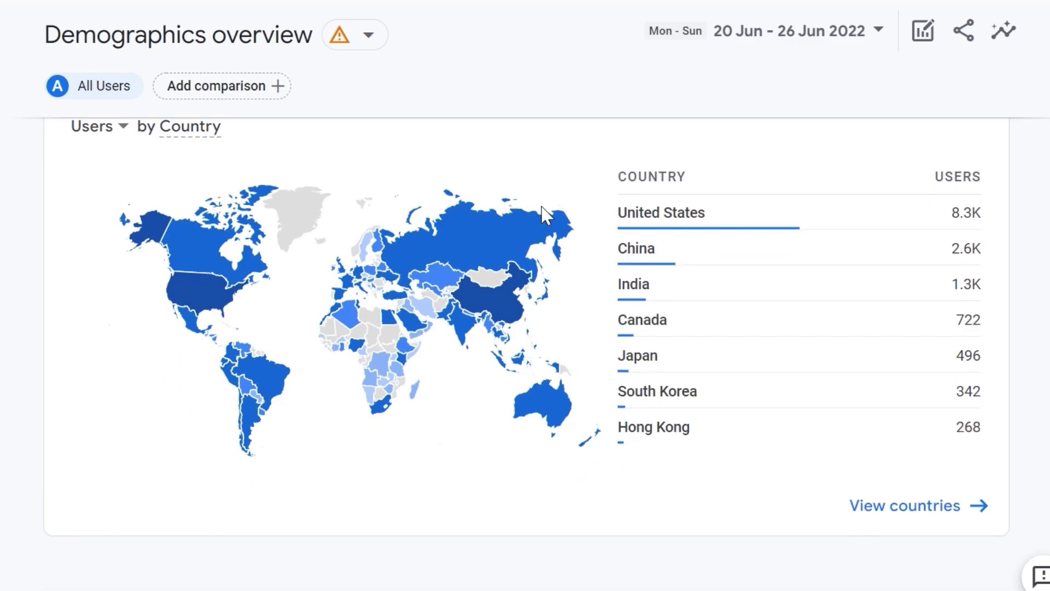
scroll(546, 215, down, 10)
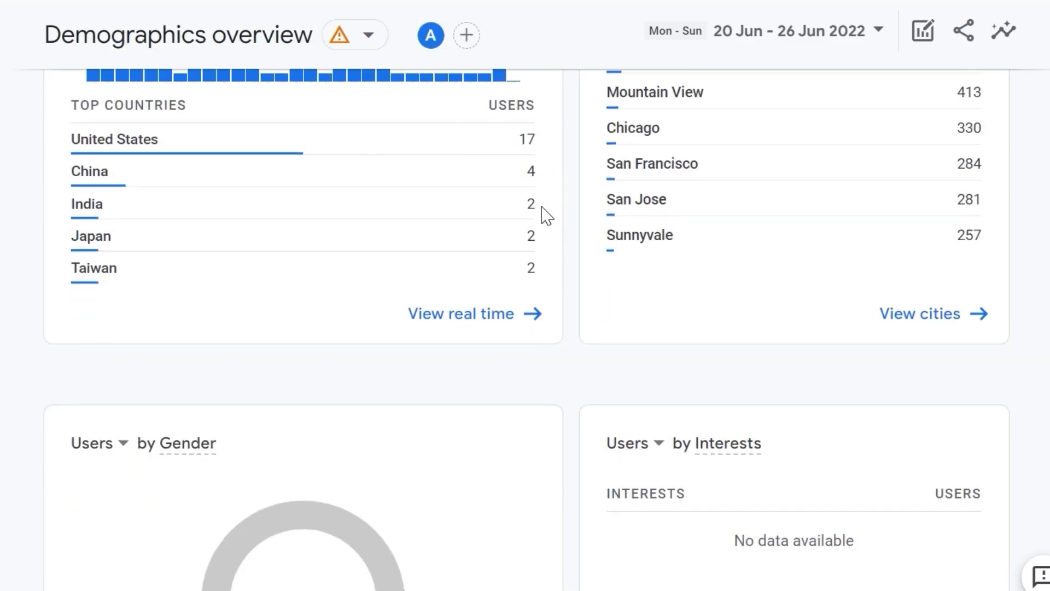
scroll(546, 215, down, 4)
scroll(546, 215, up, 6)
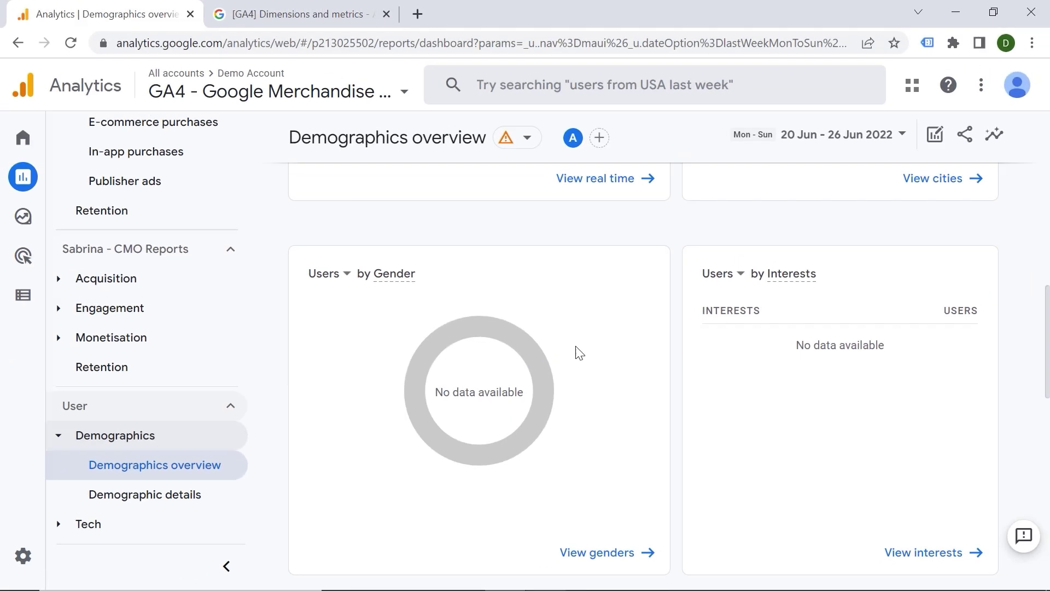
Step: Open the property's Data Collection settings in Admin to view the Google signals data collection option
click(17, 564)
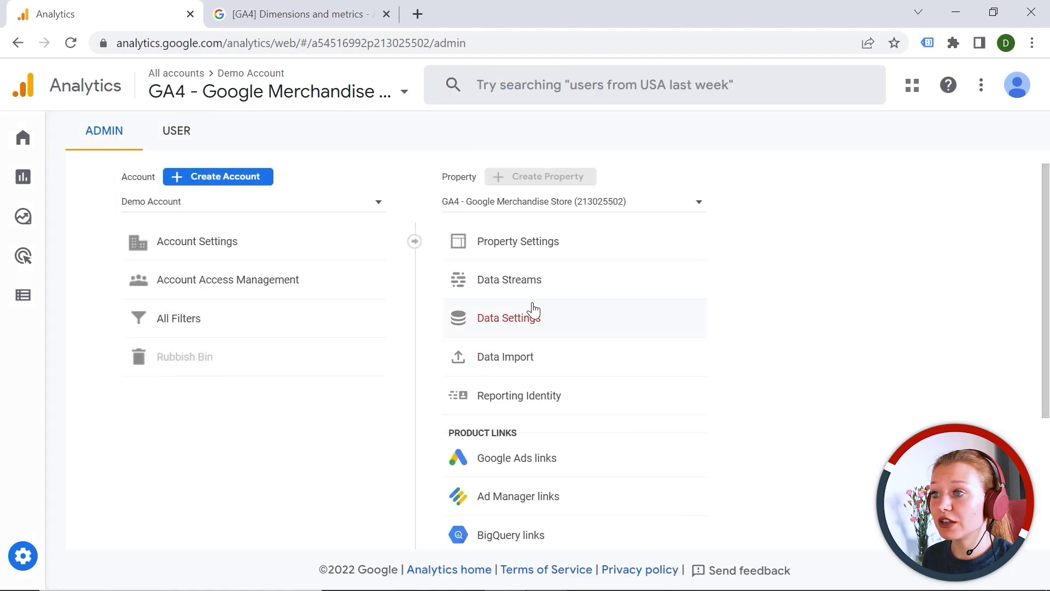
click(524, 323)
click(517, 348)
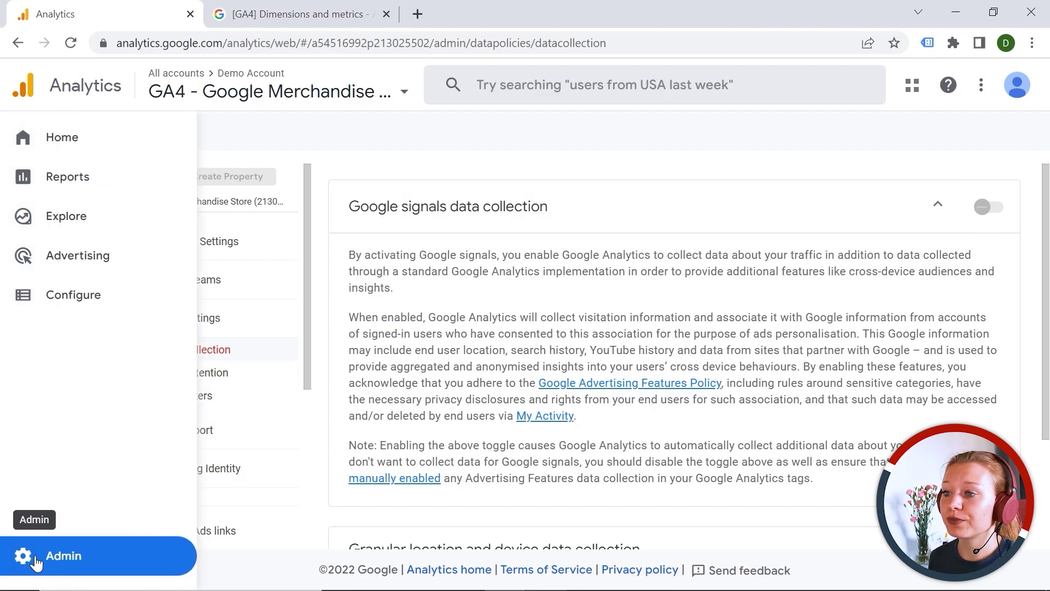
Step: Return to the reports, open Tech overview and examine its platform, operating system, browser, device category and screen resolution cards
click(39, 177)
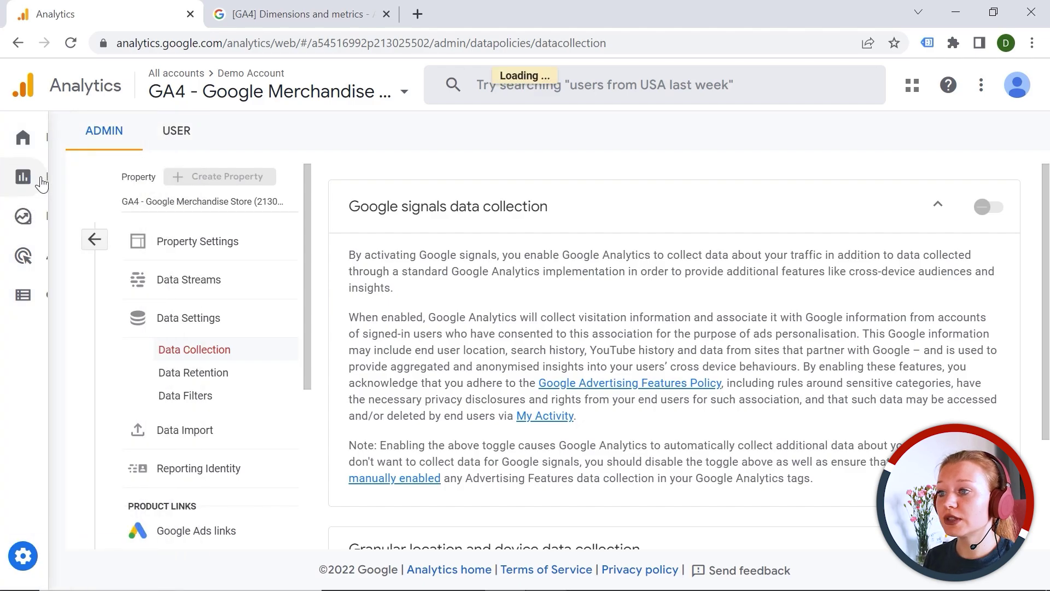
click(109, 526)
click(122, 497)
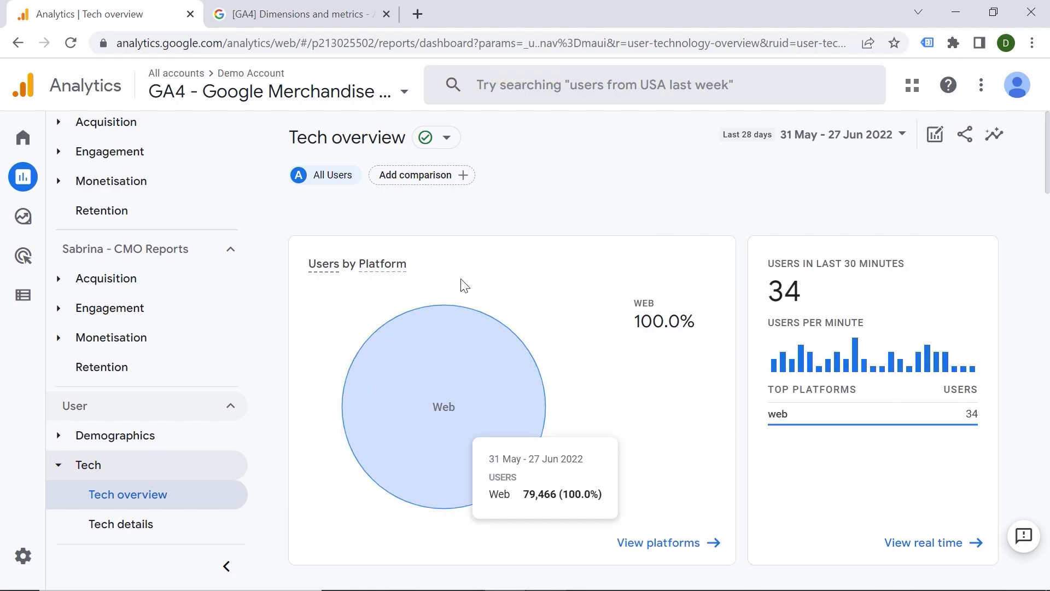
scroll(572, 279, down, 3)
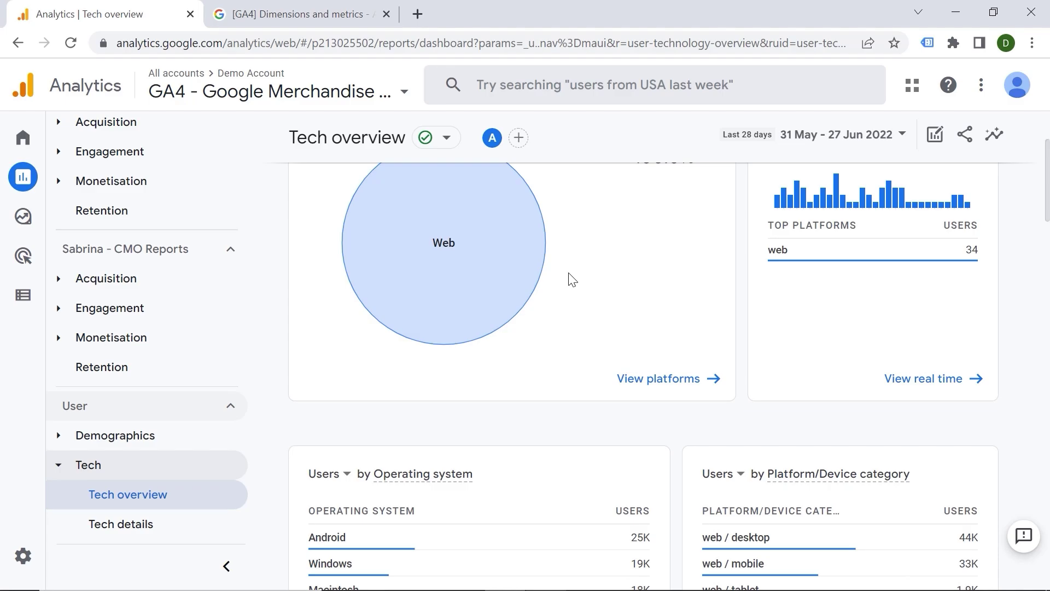
scroll(571, 279, down, 7)
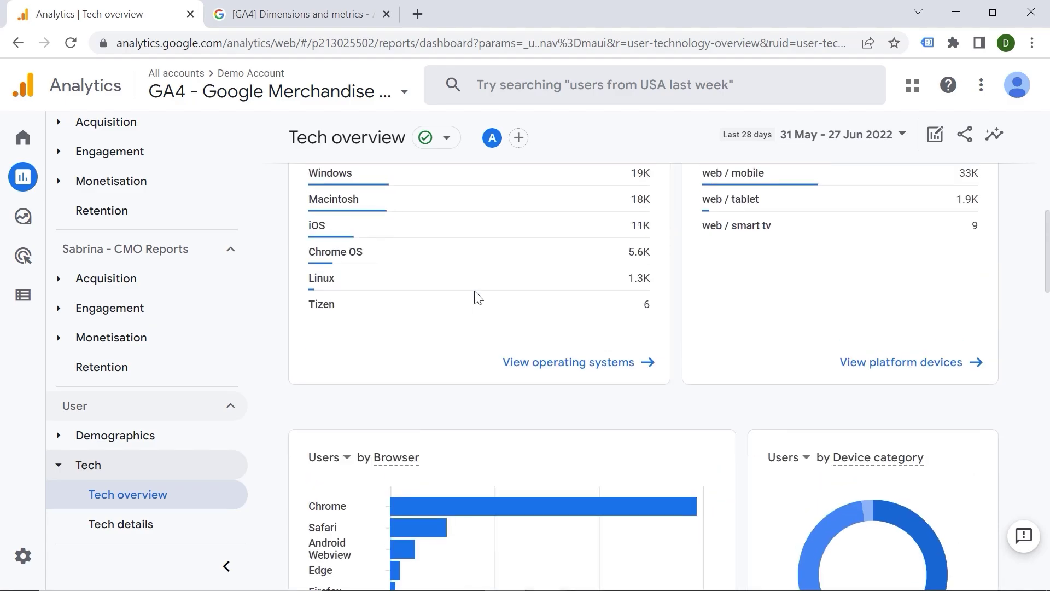
scroll(479, 298, up, 3)
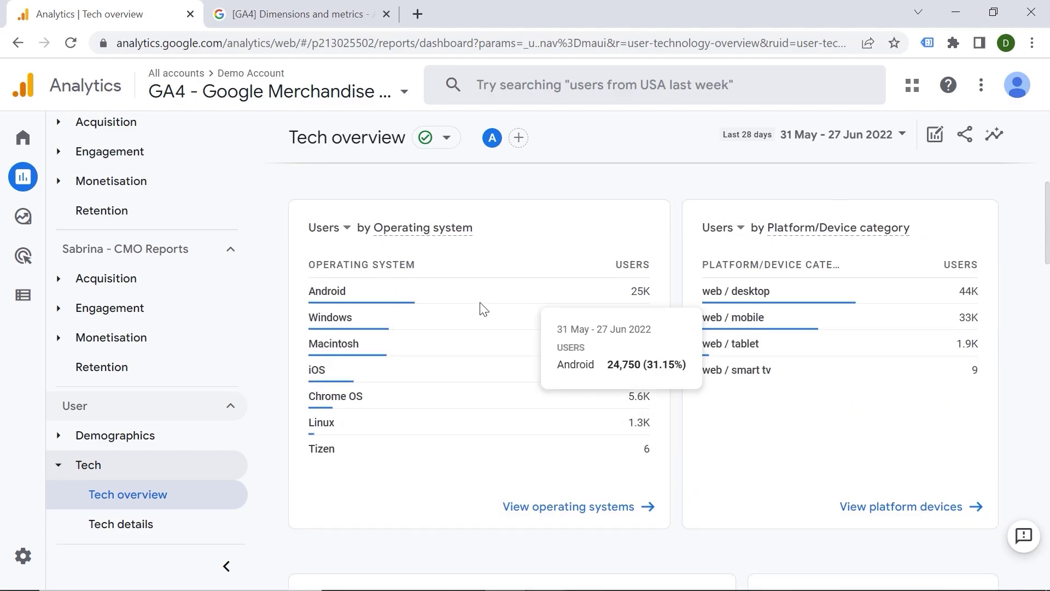
scroll(511, 296, down, 5)
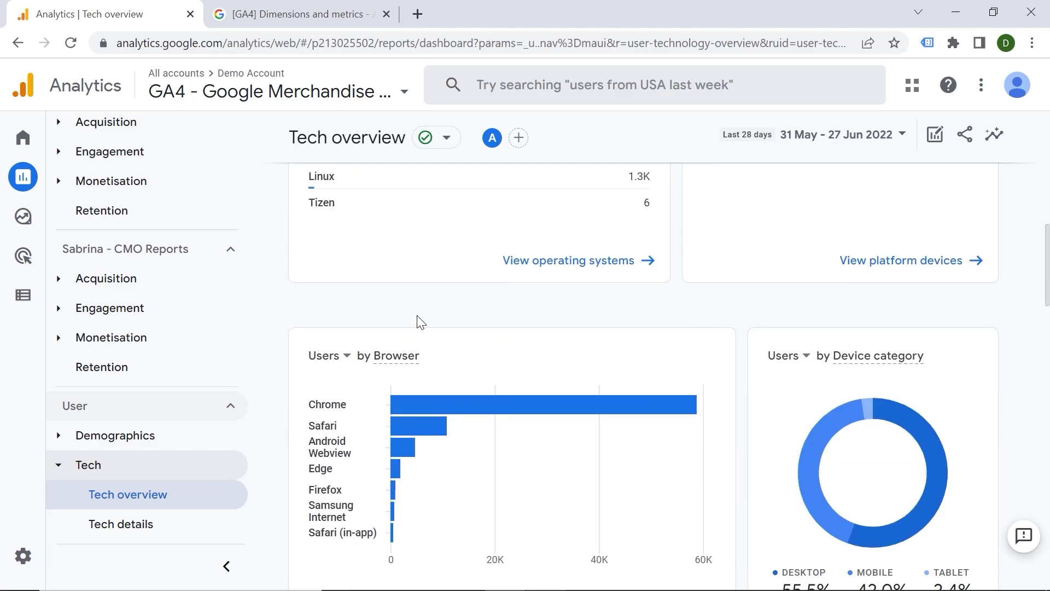
scroll(421, 317, down, 5)
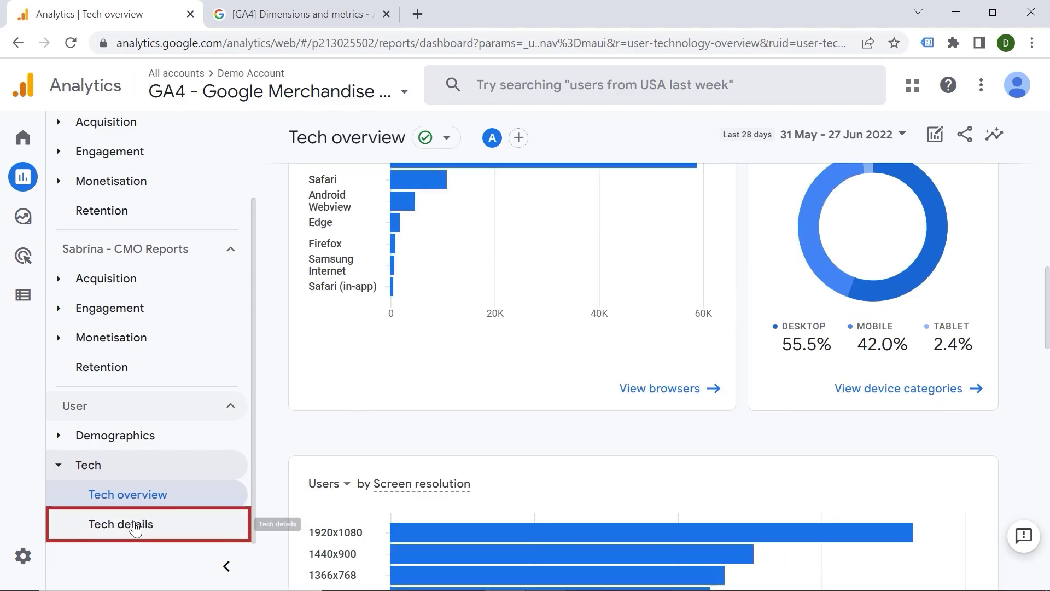
Step: Open the Tech details report and change its table's primary dimension from Browser to Device category
click(156, 525)
scroll(474, 315, down, 10)
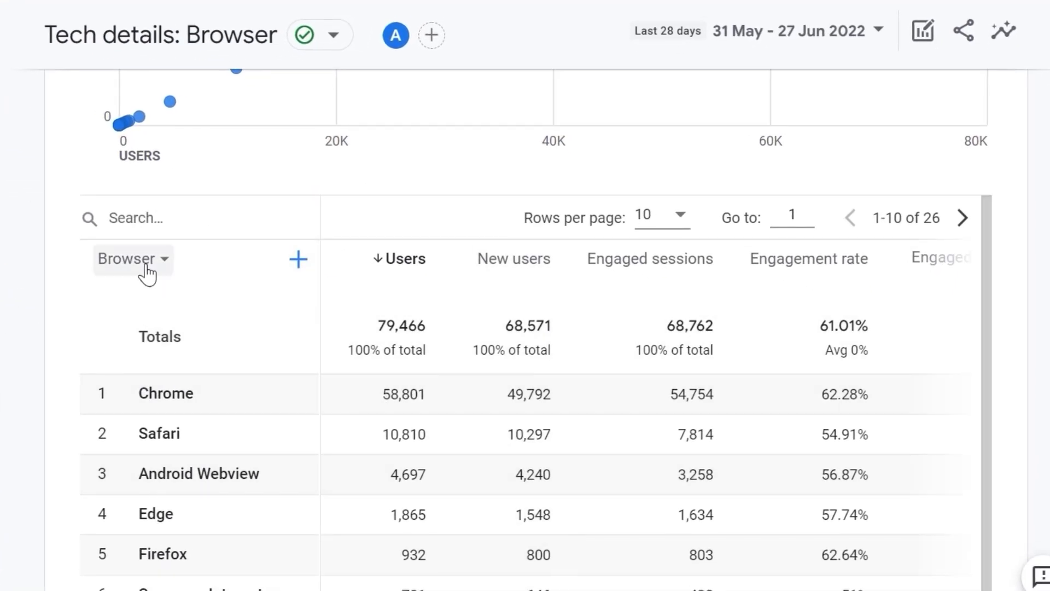
click(147, 272)
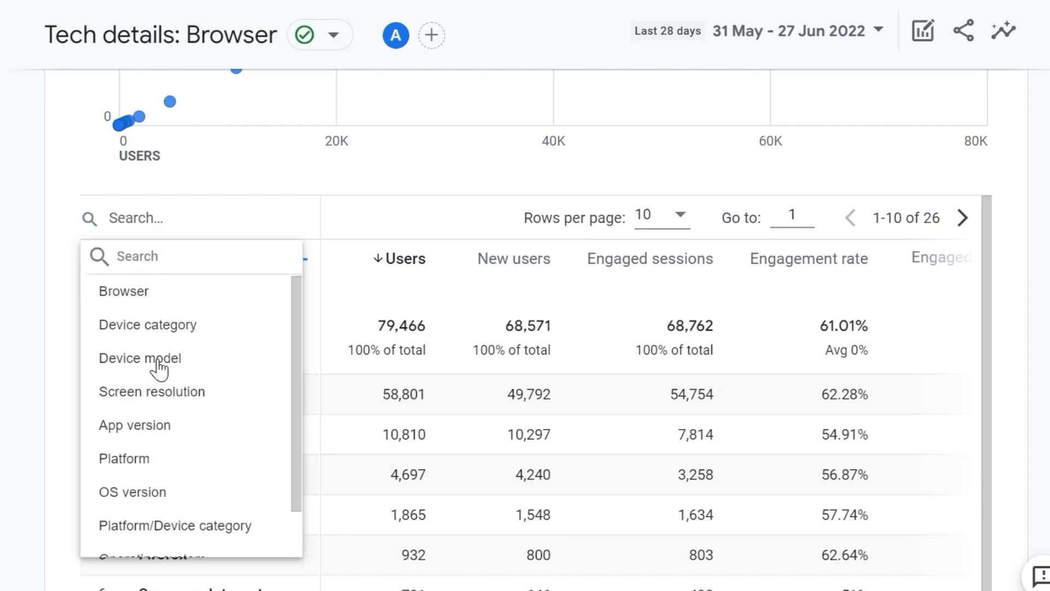
click(139, 329)
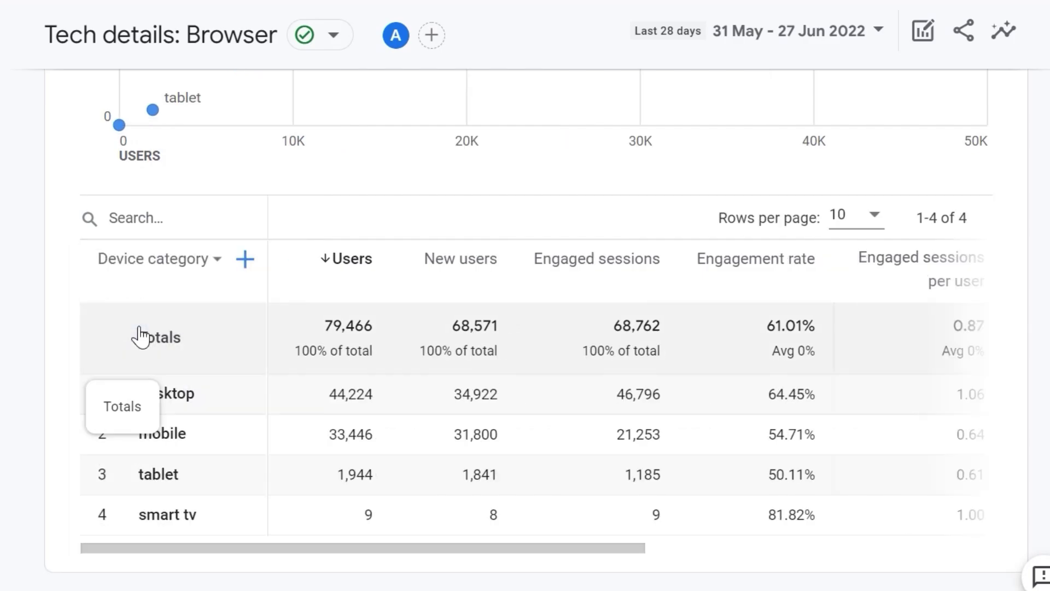